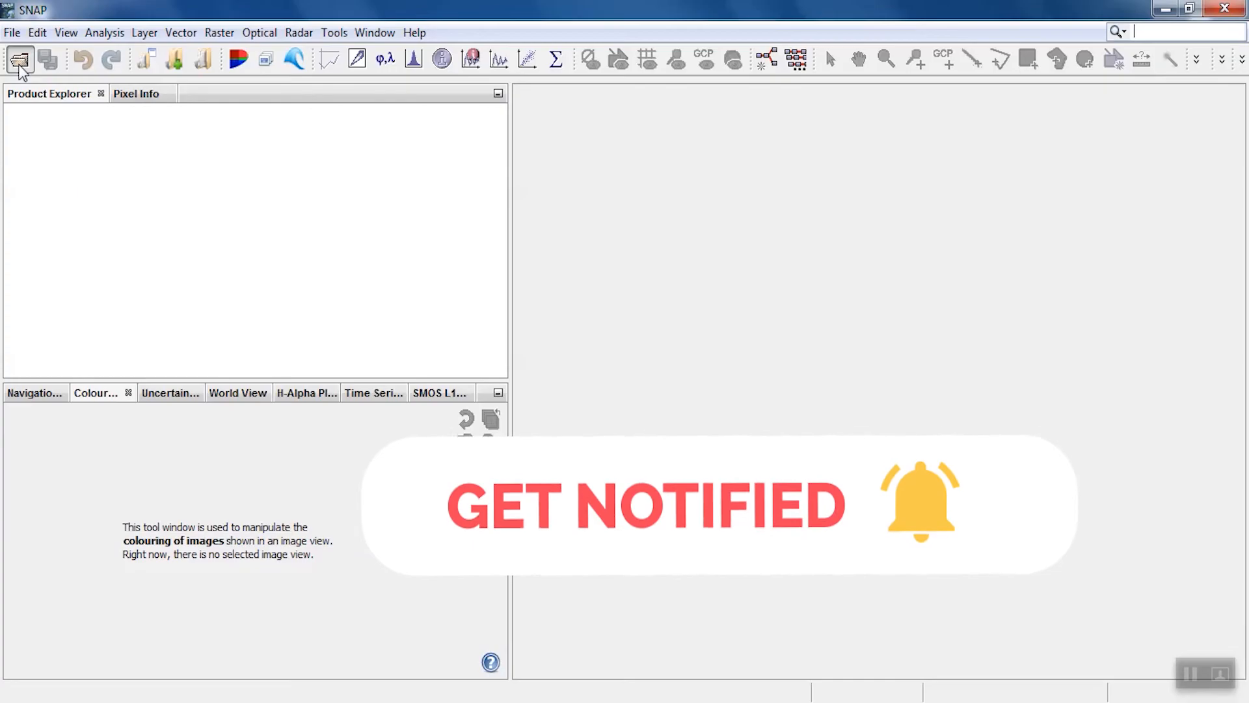
Open the product S1A_IW_GRDH_1SDV_20210115T143537_20210115T143602_036150_043D10_C9C1.zip from the GRD folder
left_click(20, 62)
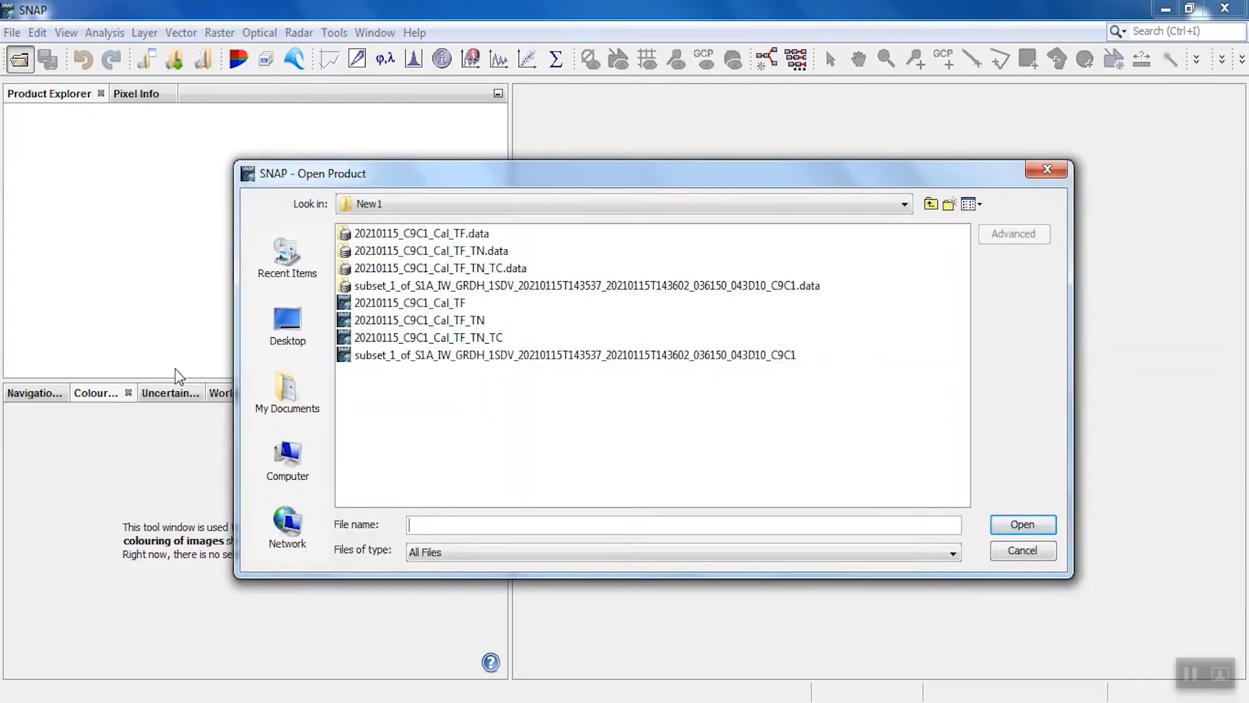
left_click(933, 207)
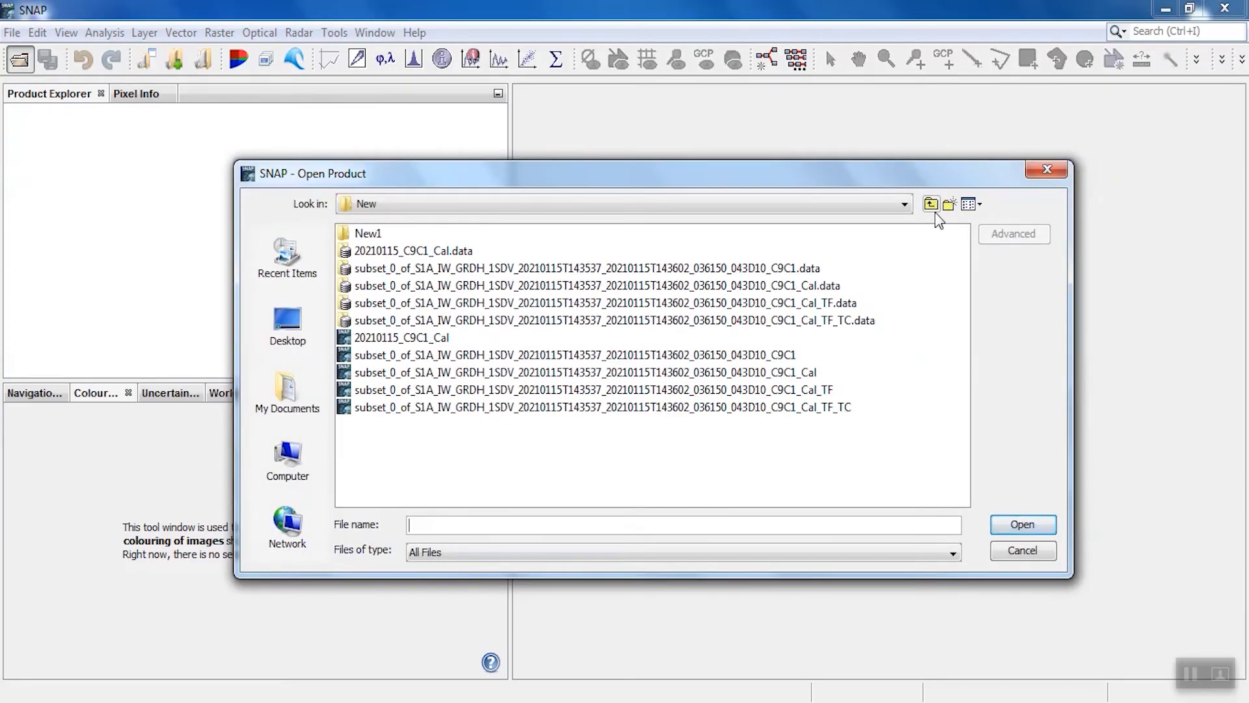
left_click(934, 212)
left_click(390, 322)
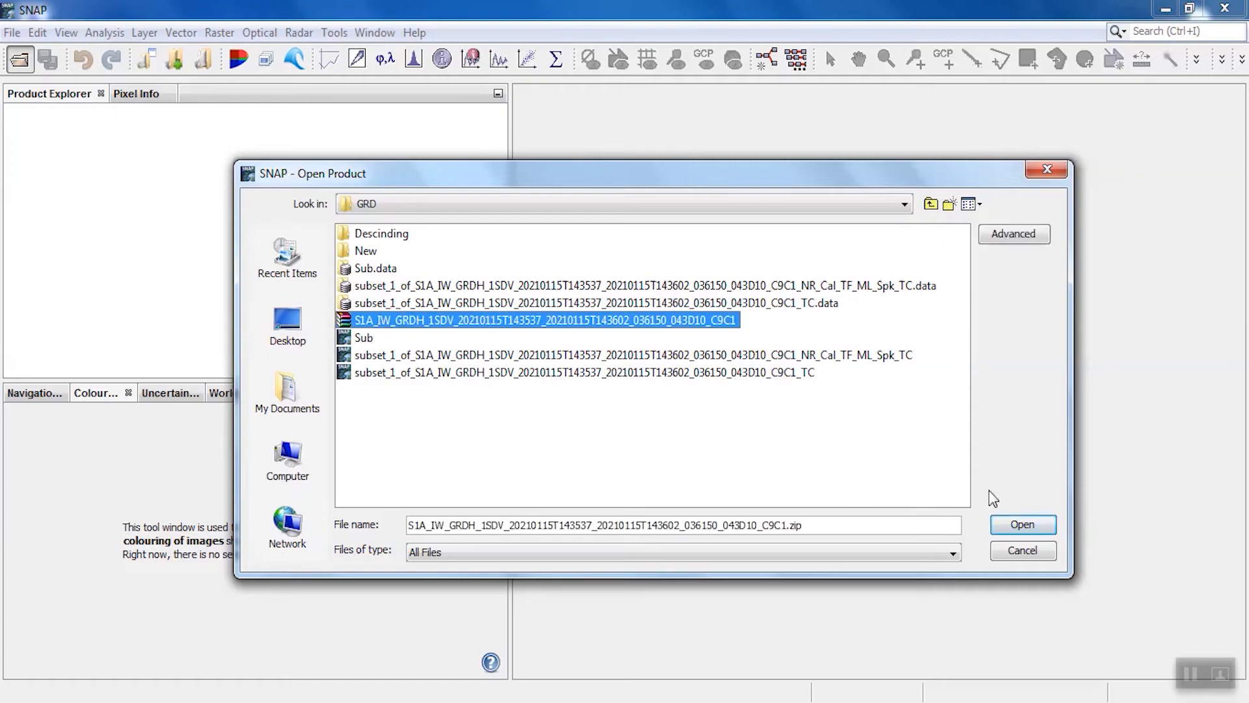
left_click(1021, 525)
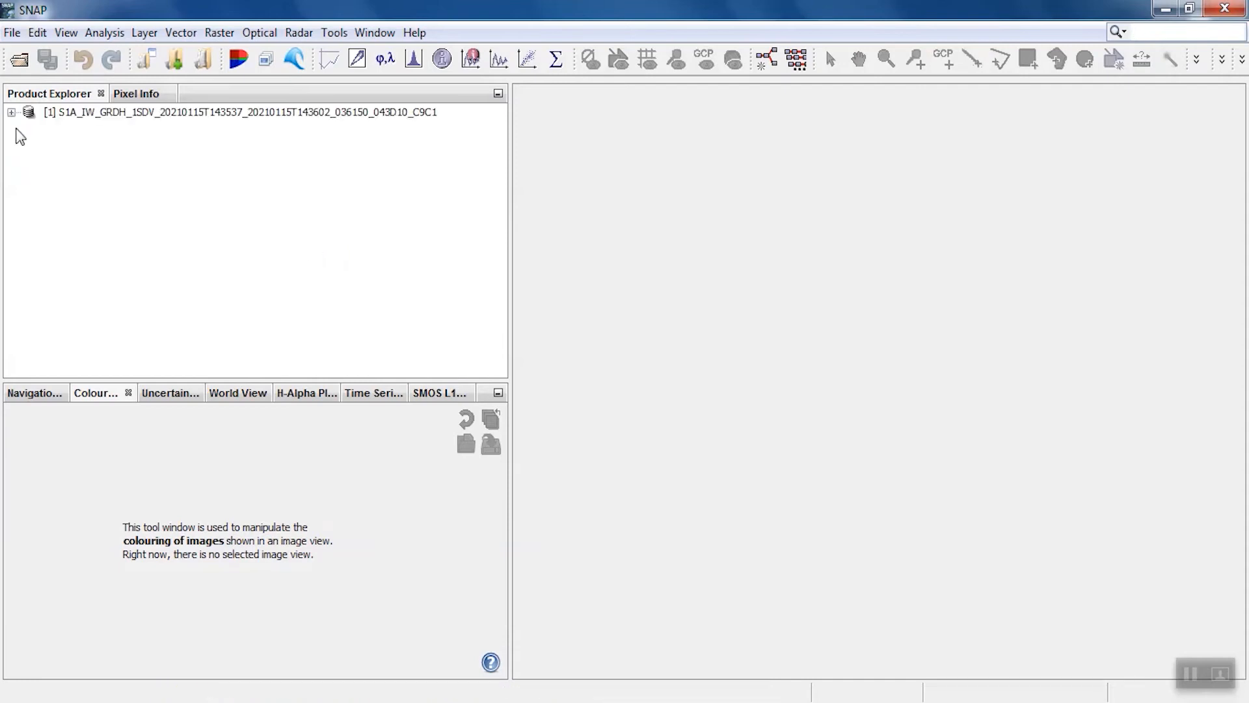
Display the Amplitude_VH band of the Sentinel-1 product in an image view
left_click(11, 114)
left_click(29, 200)
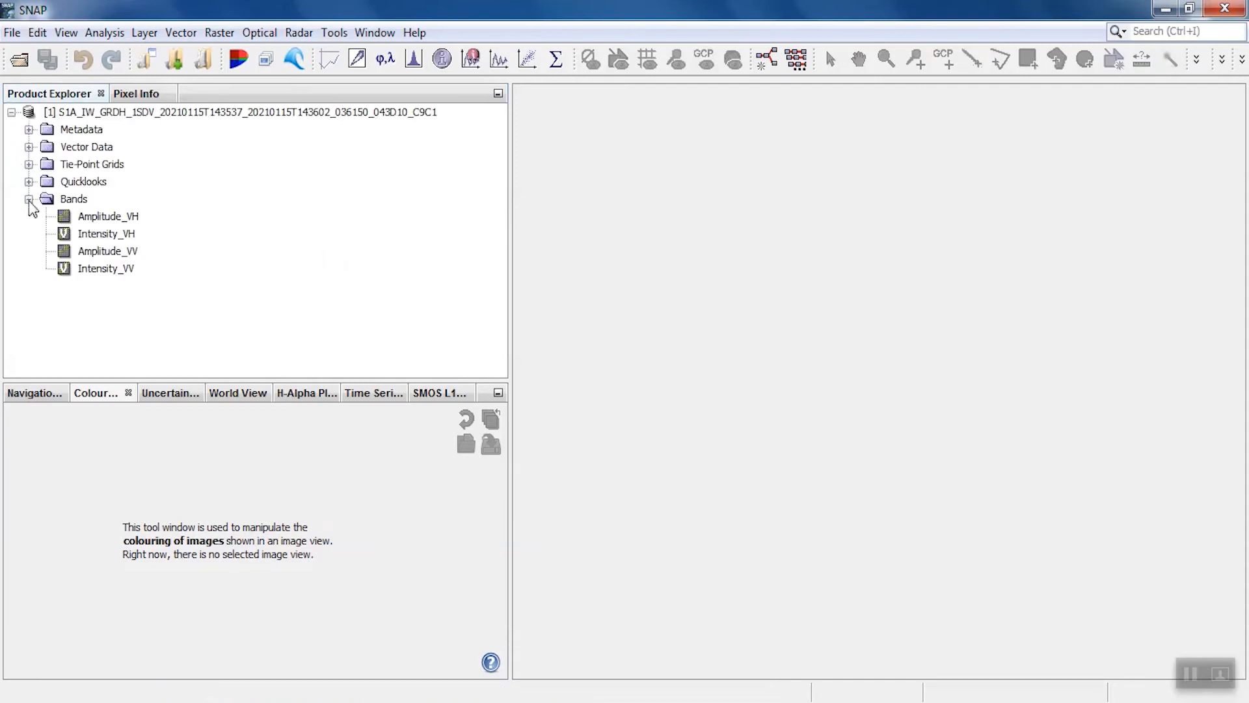
double_click(104, 220)
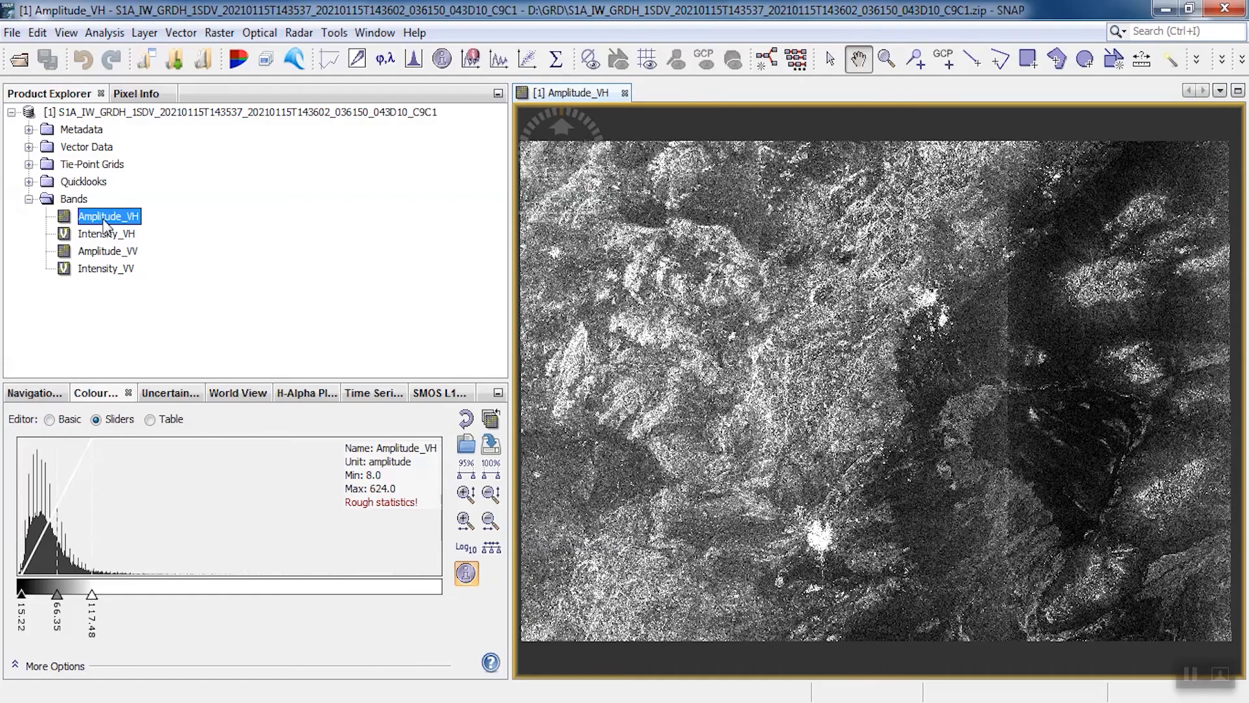
Create a spatial subset around the bright city area, covering pixels X 9,304 to 12,194 and Y 12,056 to 14,209
scroll(818, 552, "down", 1)
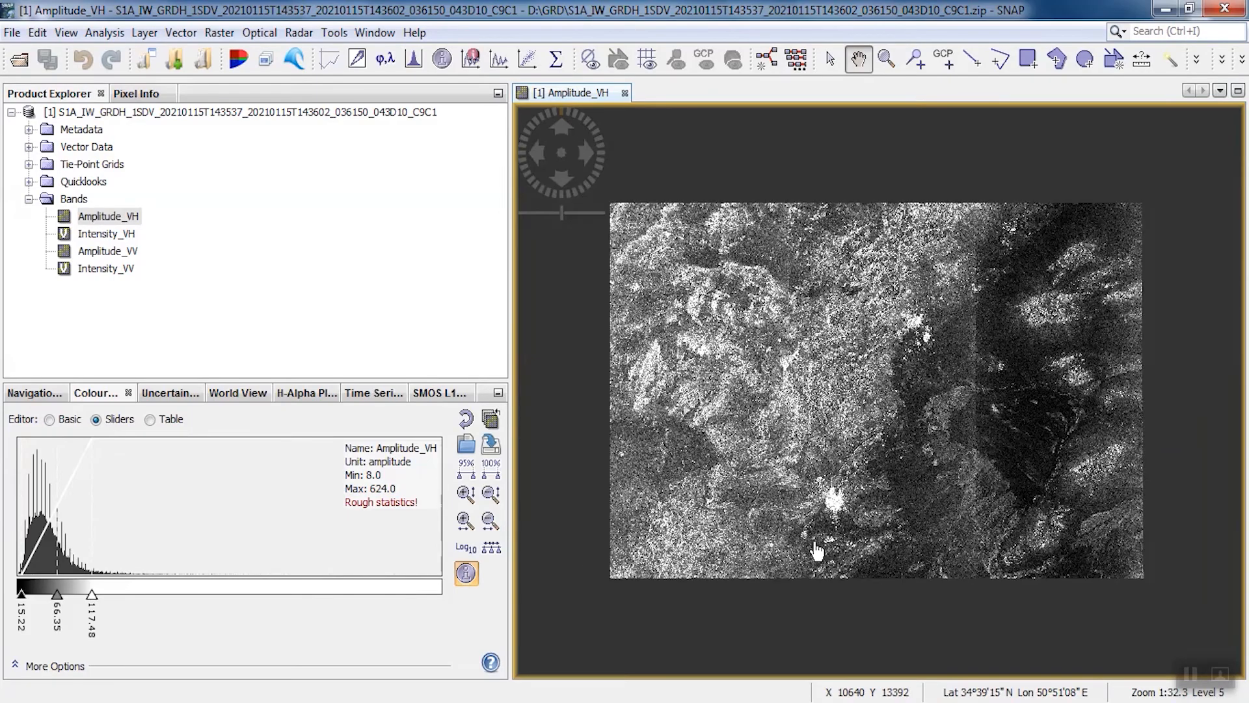
scroll(818, 551, "up", 6)
left_click_drag(792, 553, 818, 435)
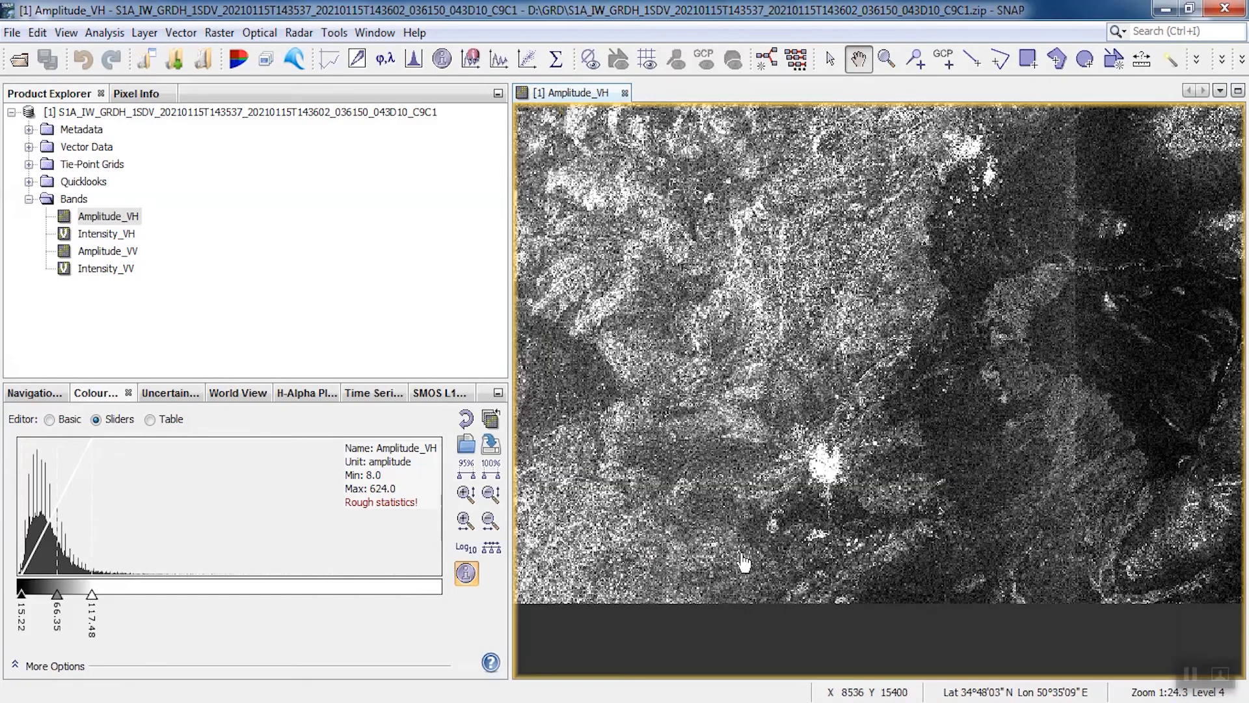
scroll(745, 560, "up", 1)
scroll(709, 585, "up", 2)
left_click_drag(709, 585, 865, 229)
scroll(912, 237, "up", 4)
left_click_drag(853, 118, 766, 361)
scroll(787, 341, "up", 2)
scroll(768, 319, "up", 1)
mouse_move(746, 301)
left_mouse_down()
mouse_move(774, 323)
mouse_move(769, 306)
left_mouse_up()
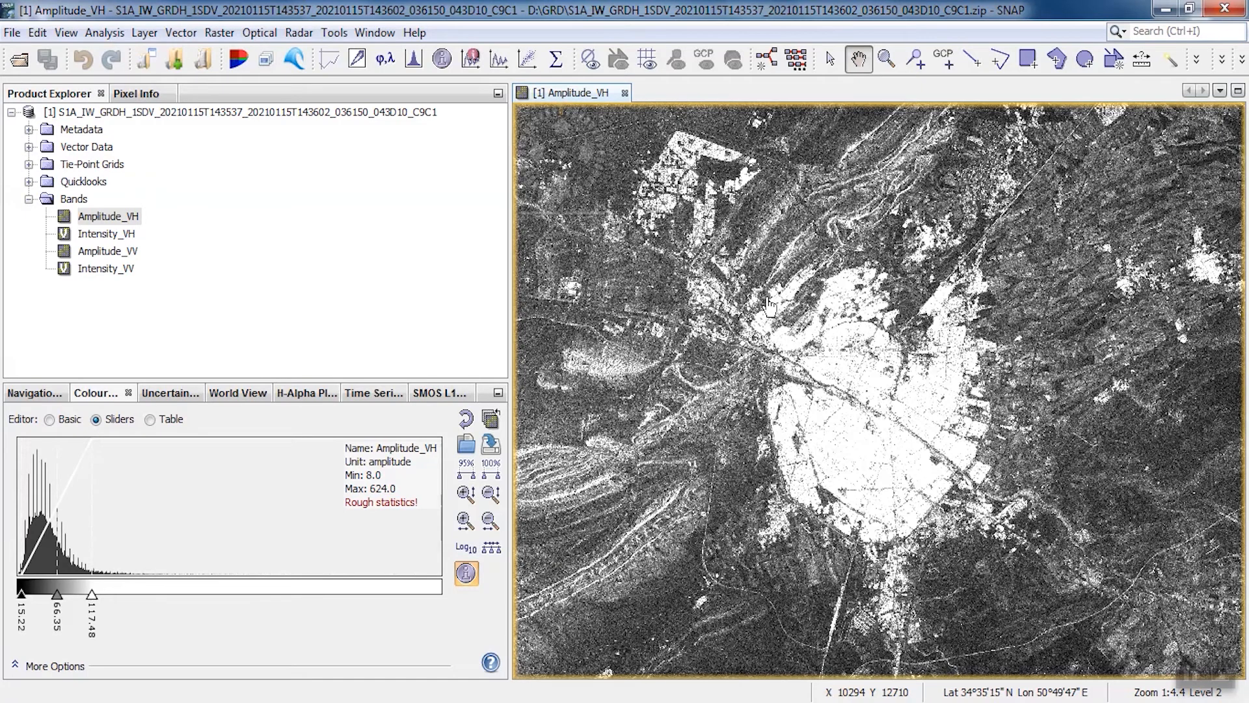
scroll(769, 305, "up", 2)
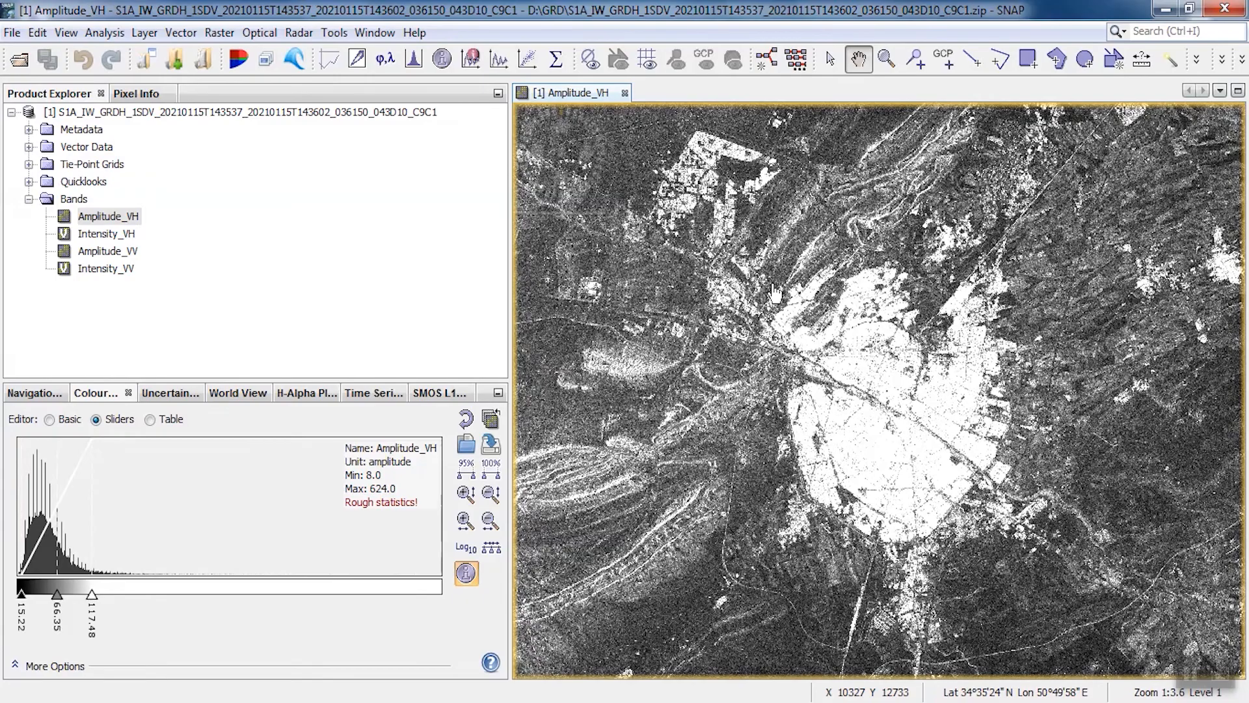
left_click(226, 37)
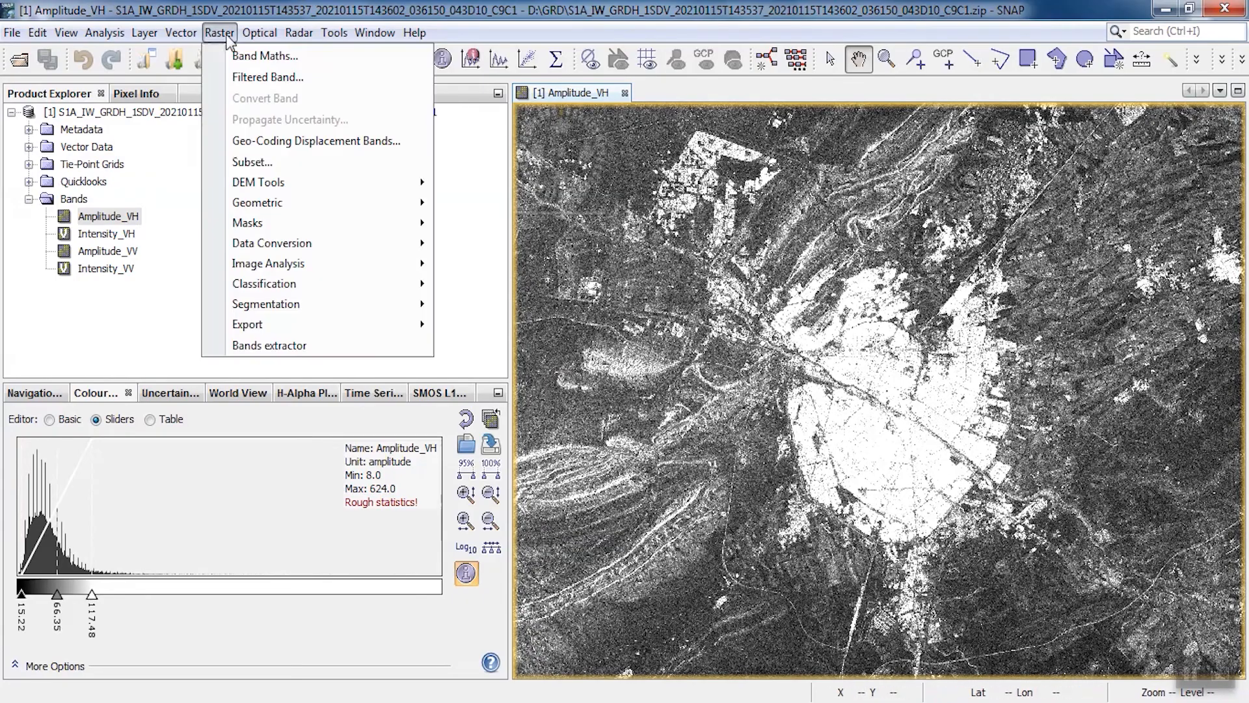
left_click(250, 165)
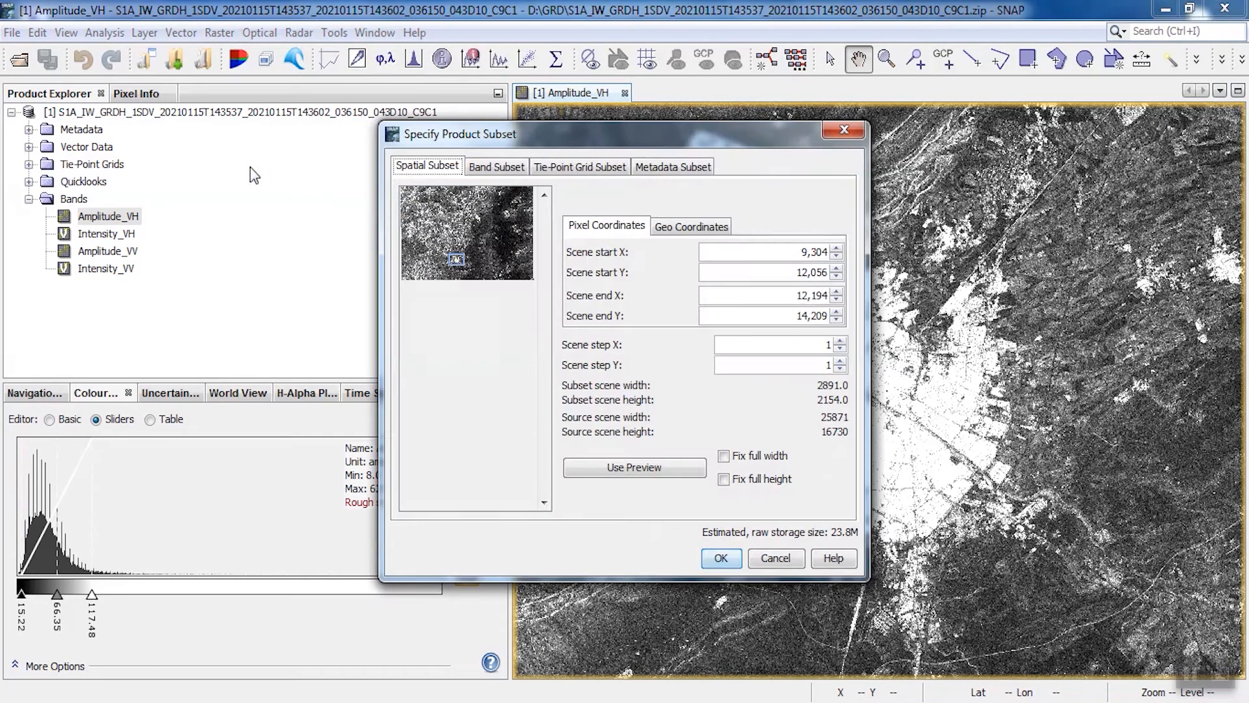
left_click(734, 566)
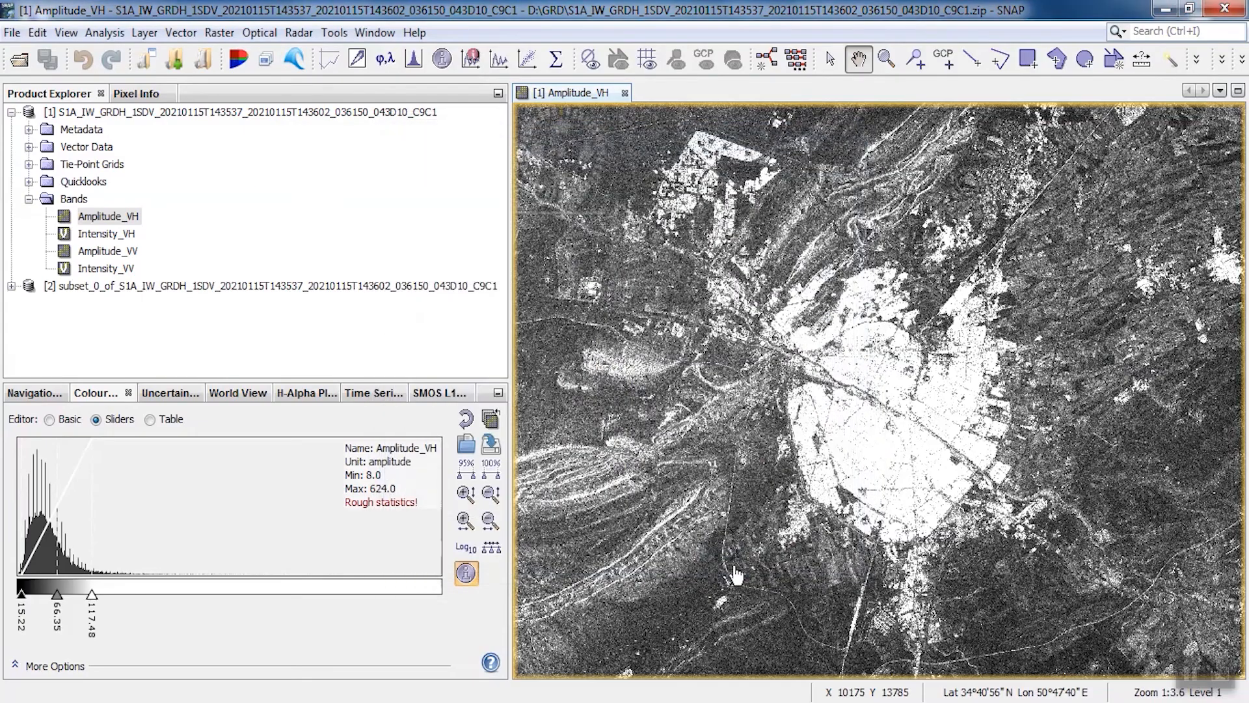
Save the subset product as BEAM-DIMAP in a new folder named New2 inside the GRD folder
left_click(93, 293)
right_click(92, 293)
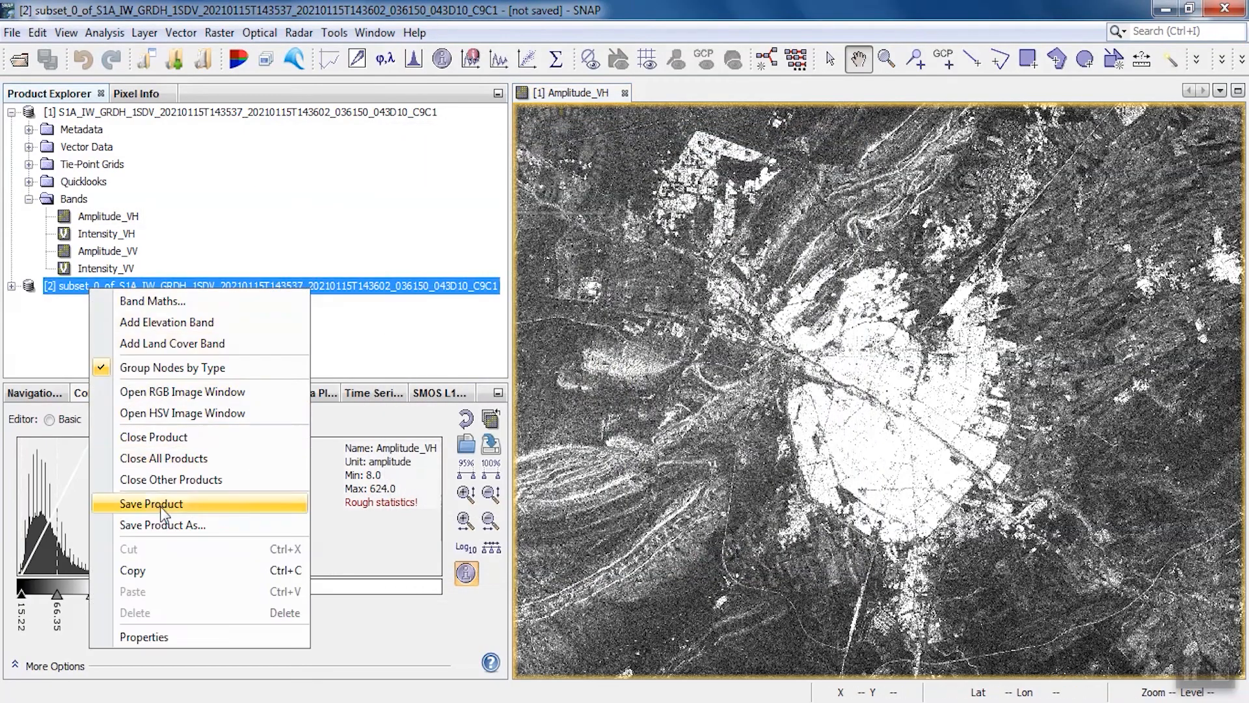
left_click(166, 525)
left_click(719, 441)
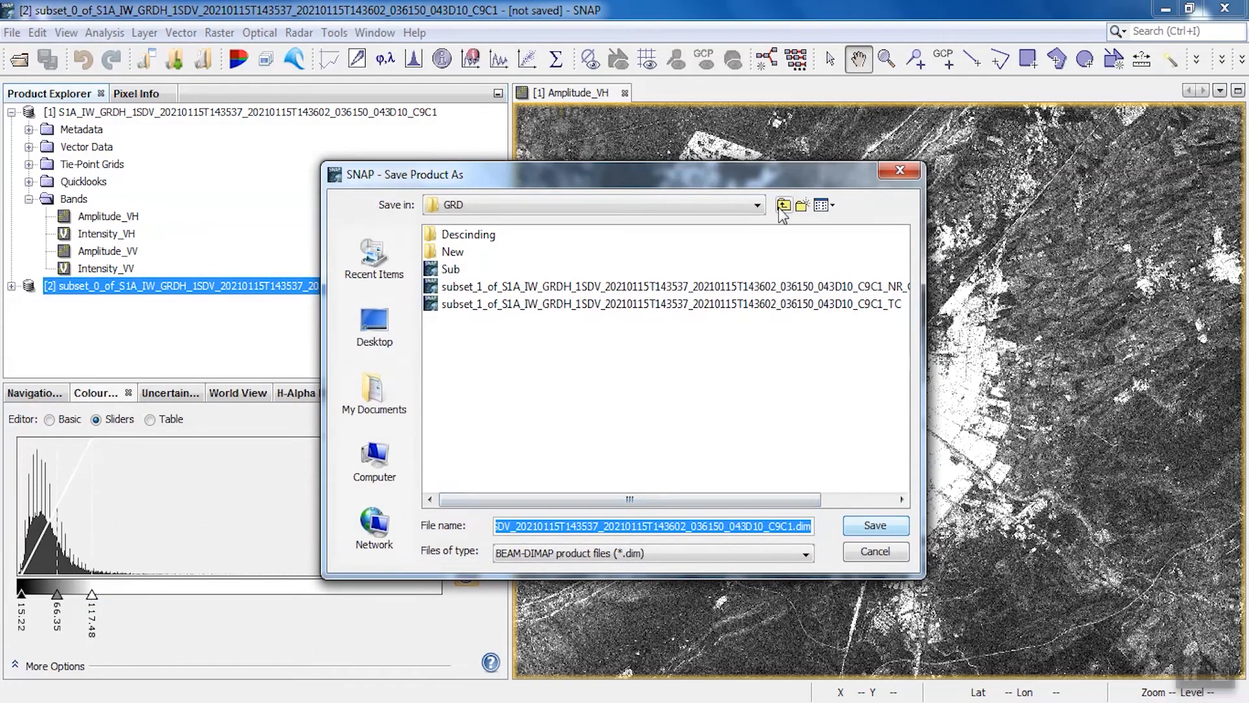
left_click(802, 205)
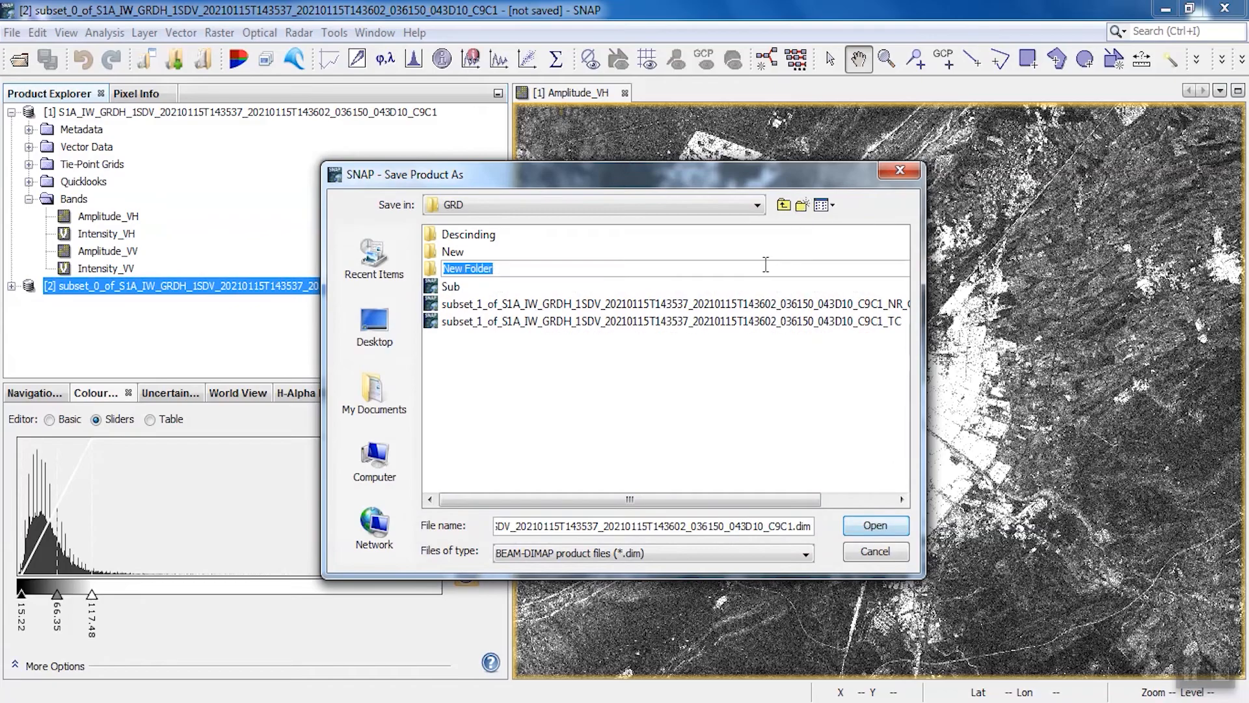
type("New2")
key("Return")
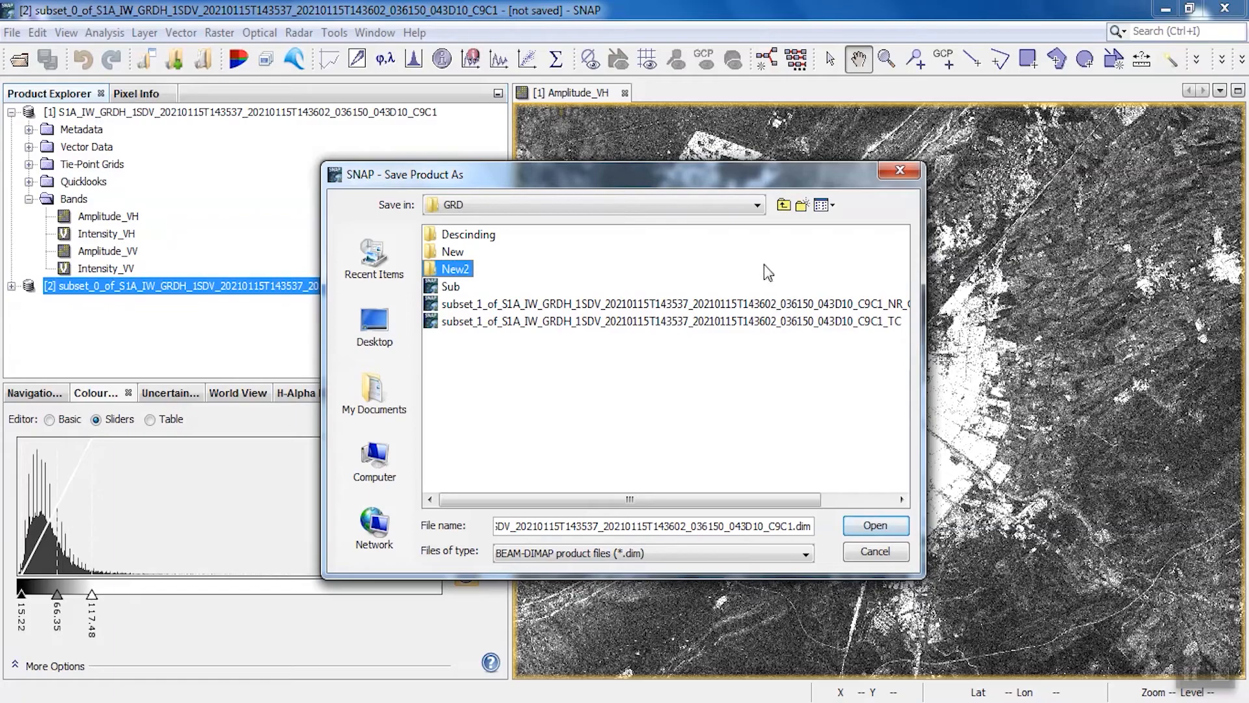
double_click(451, 268)
left_click(871, 529)
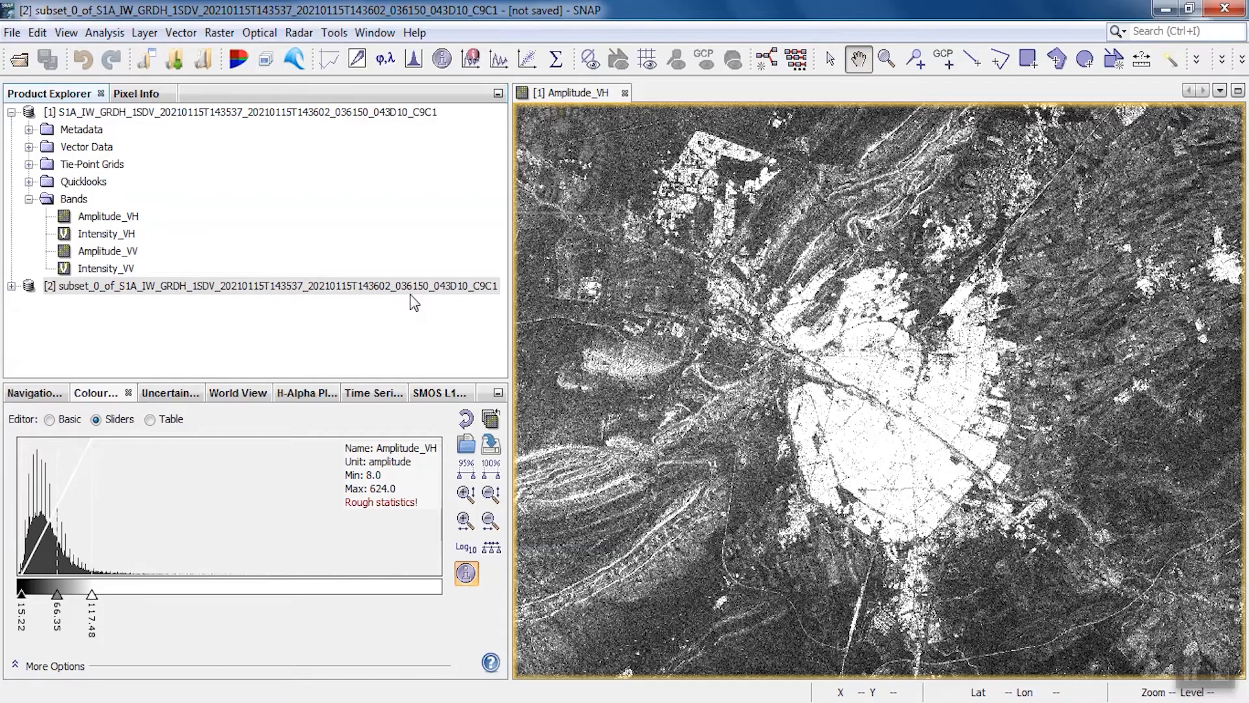
Open the saved subset product from the New2 folder as another instance
left_click(11, 111)
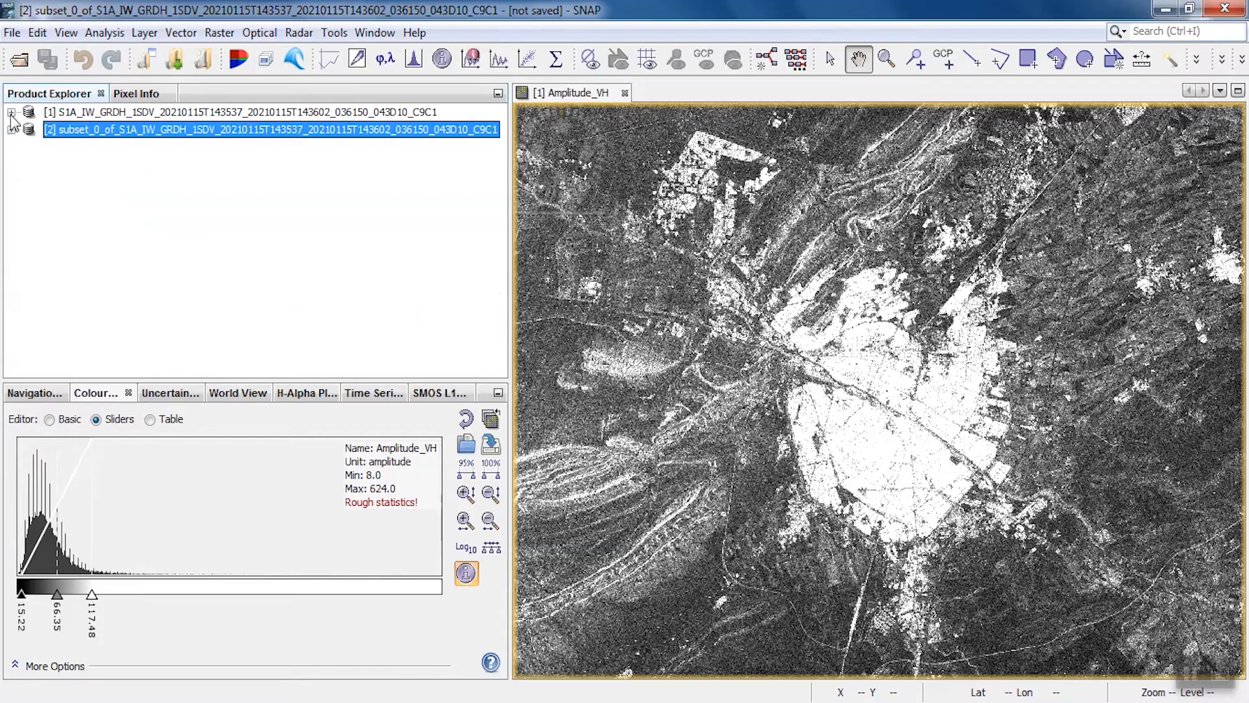
left_click(20, 60)
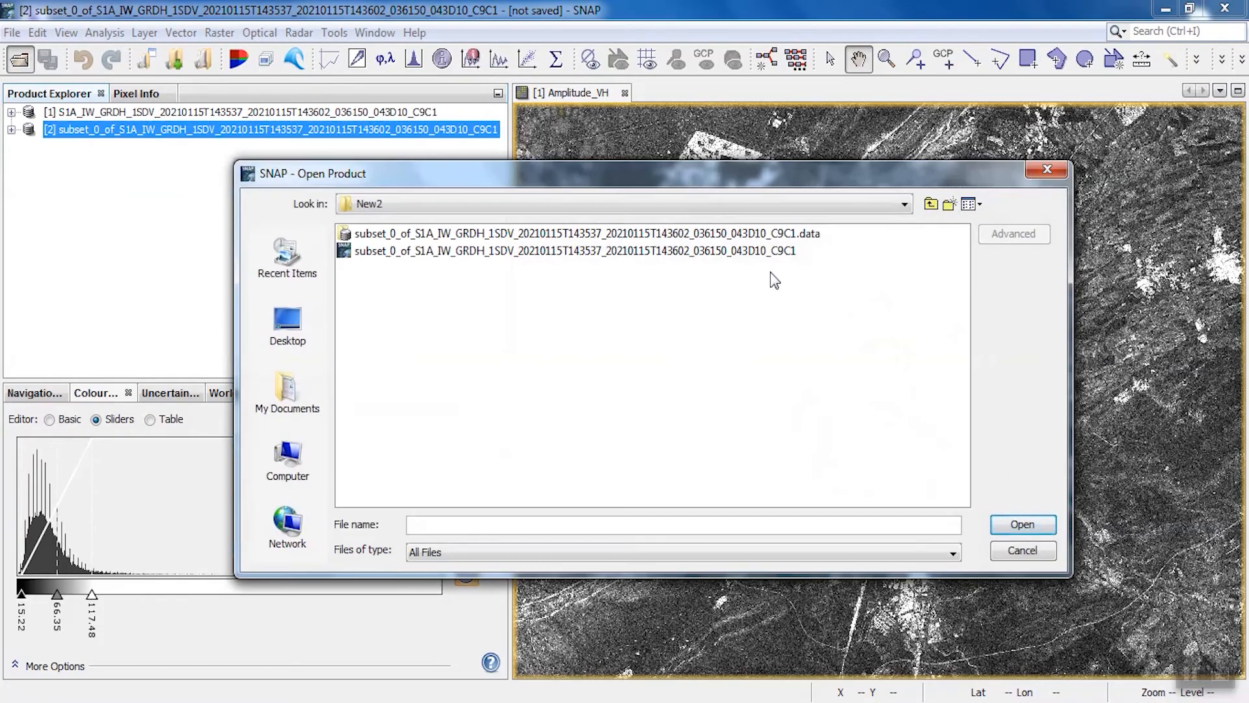
double_click(765, 250)
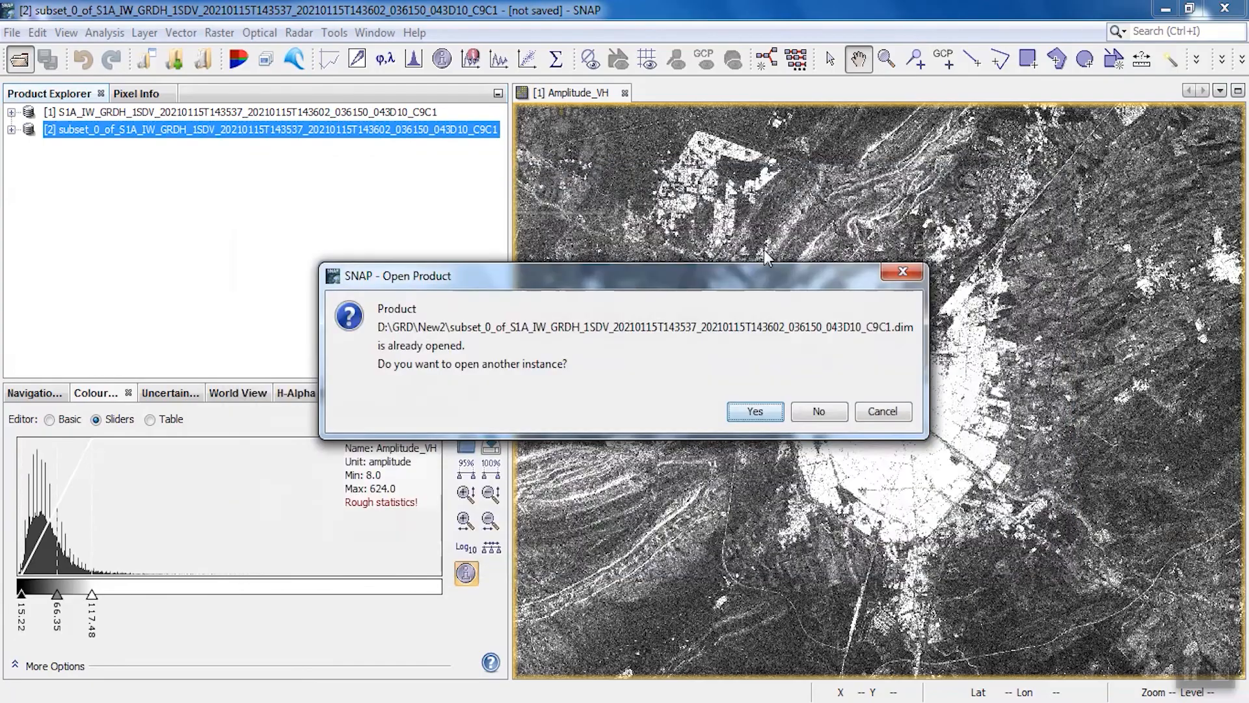
left_click(755, 411)
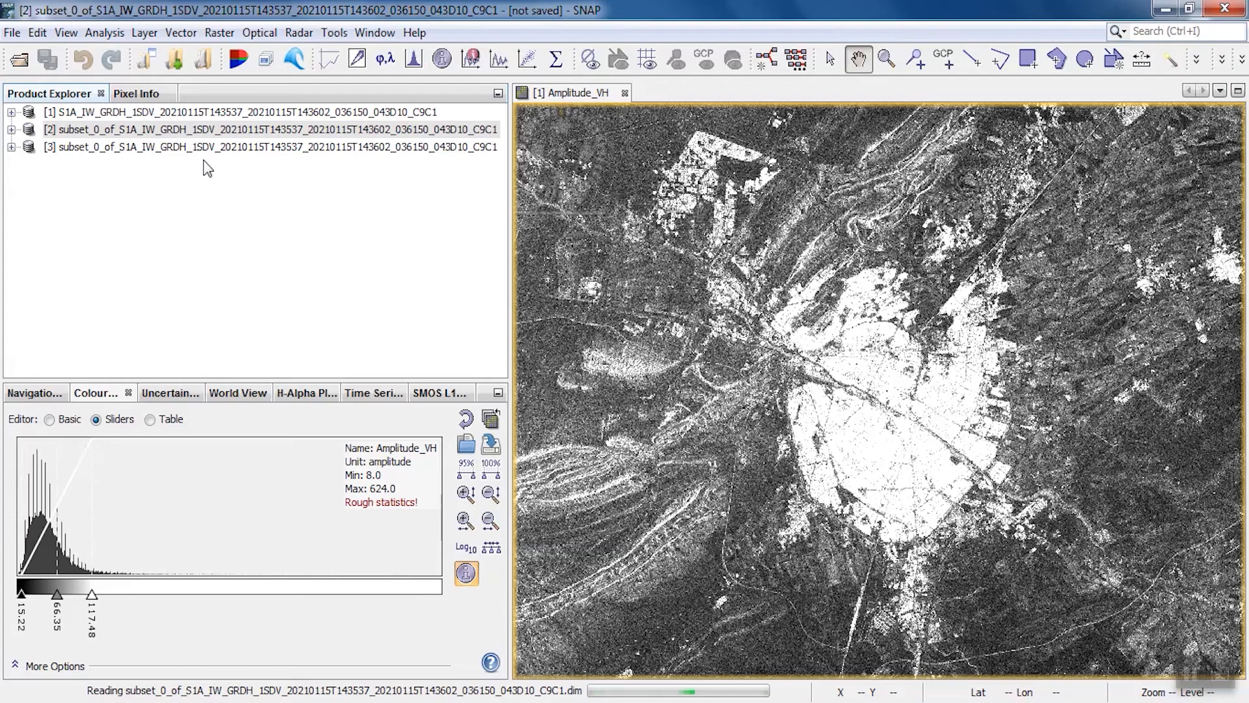
Close the unsaved subset product and the original full-scene product, keeping only the saved subset open
left_click(187, 134)
right_click(187, 134)
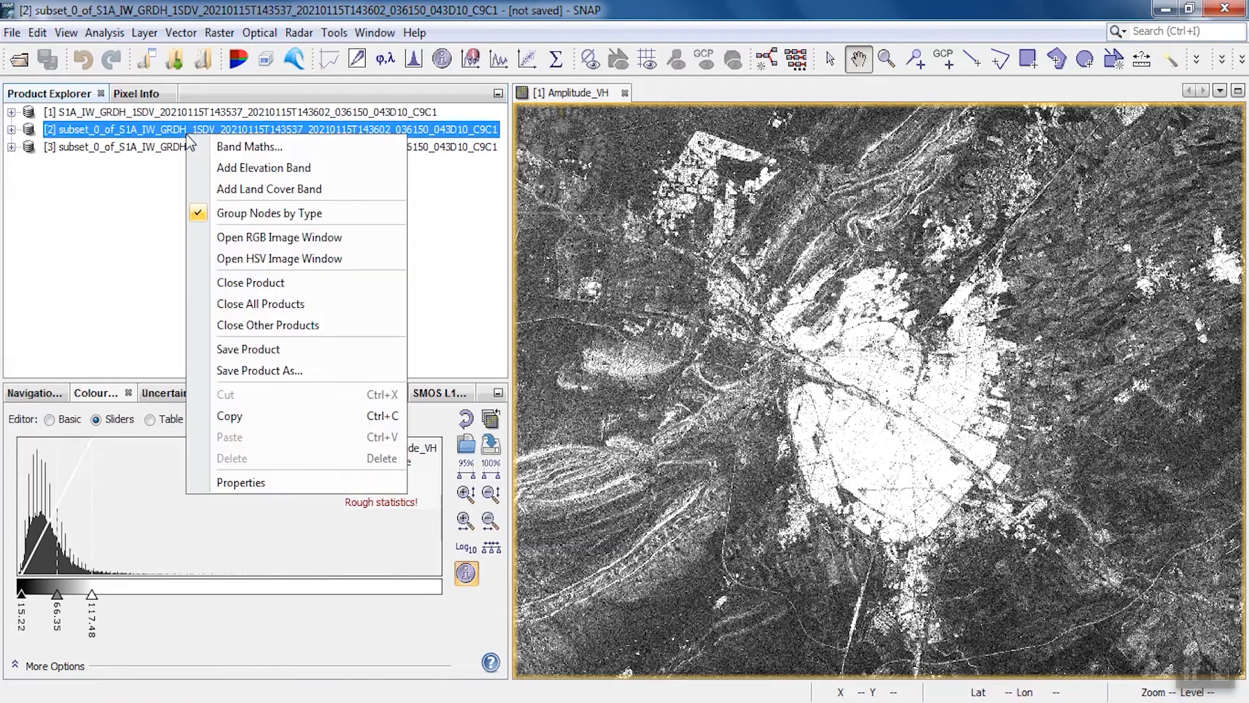
left_click(201, 273)
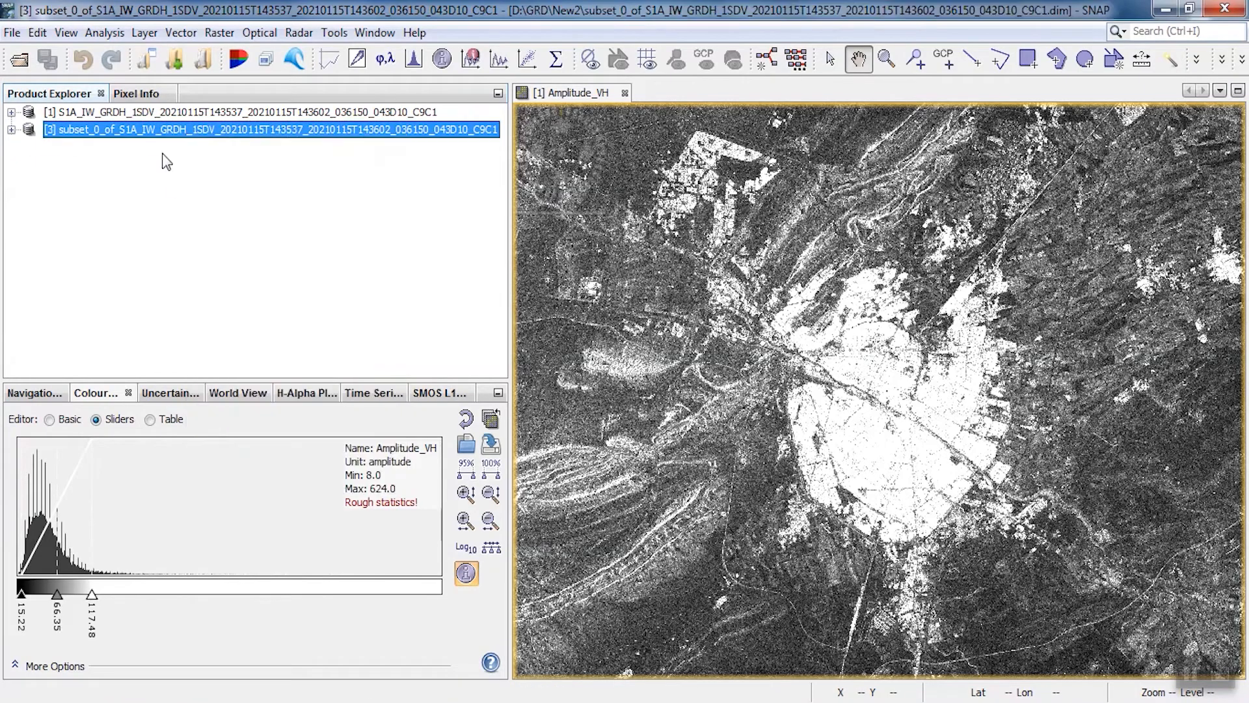
left_click(152, 114)
right_click(153, 114)
left_click(195, 265)
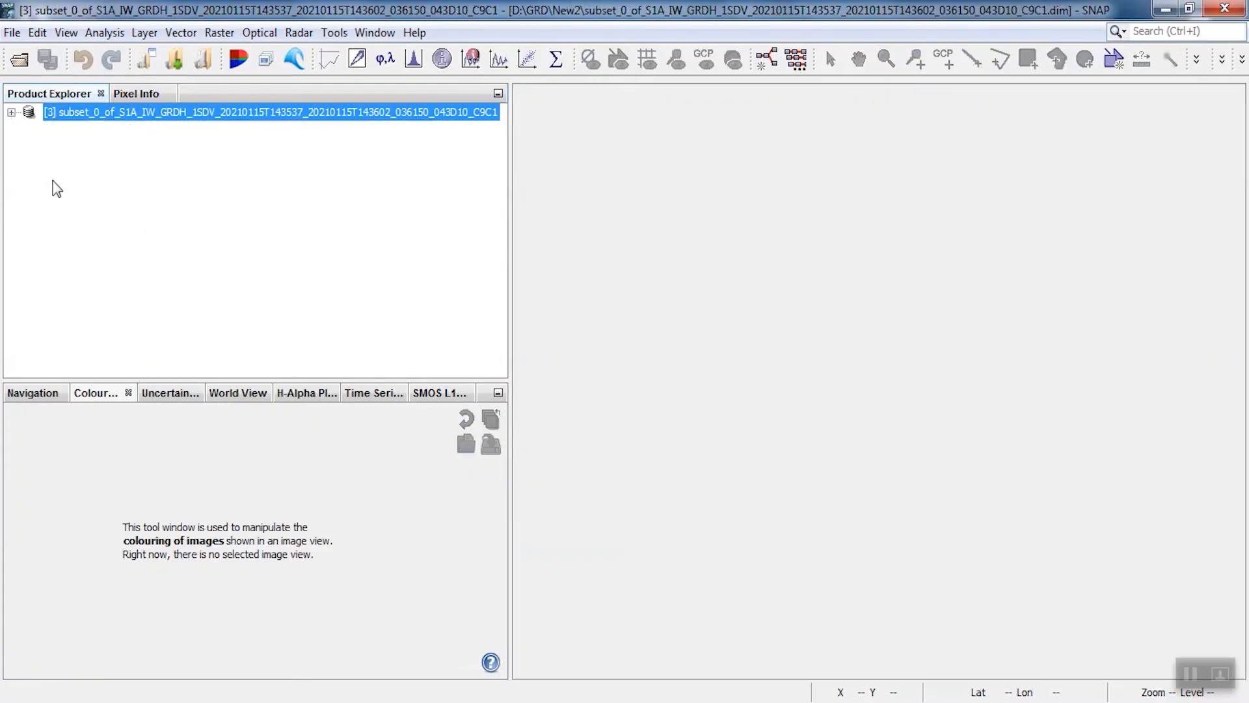
Display the Amplitude_VH band of the saved subset product
left_click(11, 112)
left_click(28, 182)
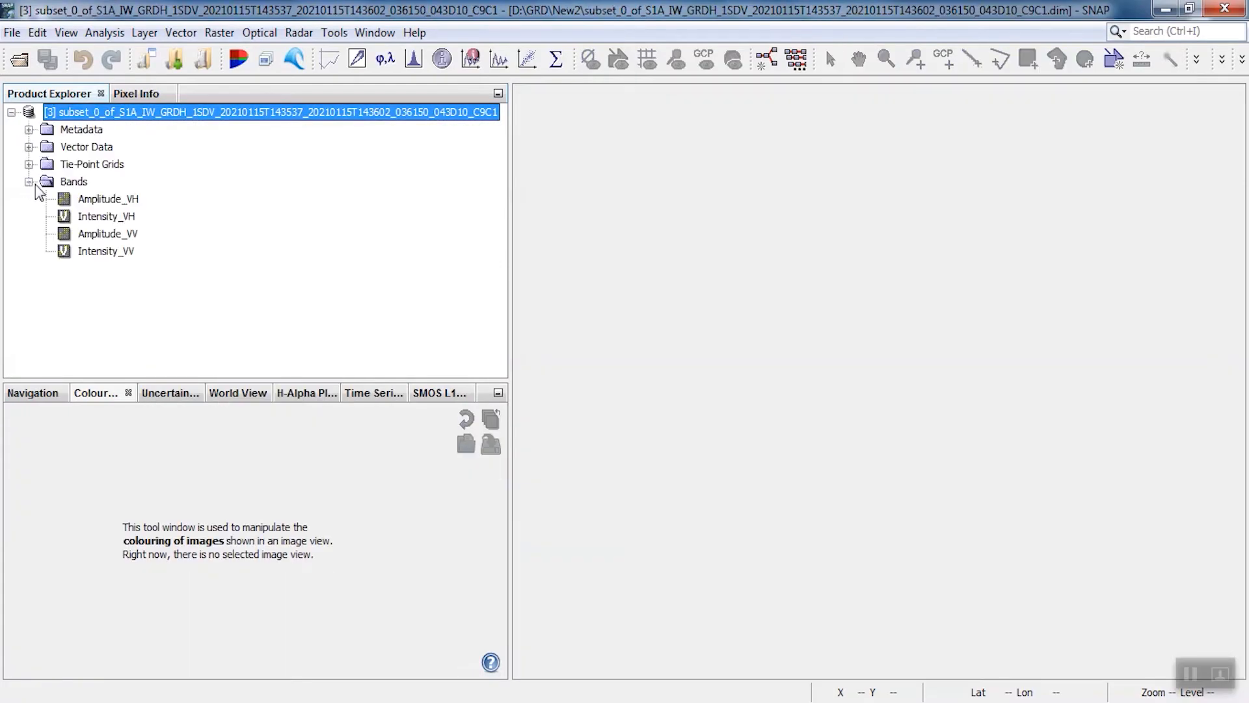
double_click(108, 199)
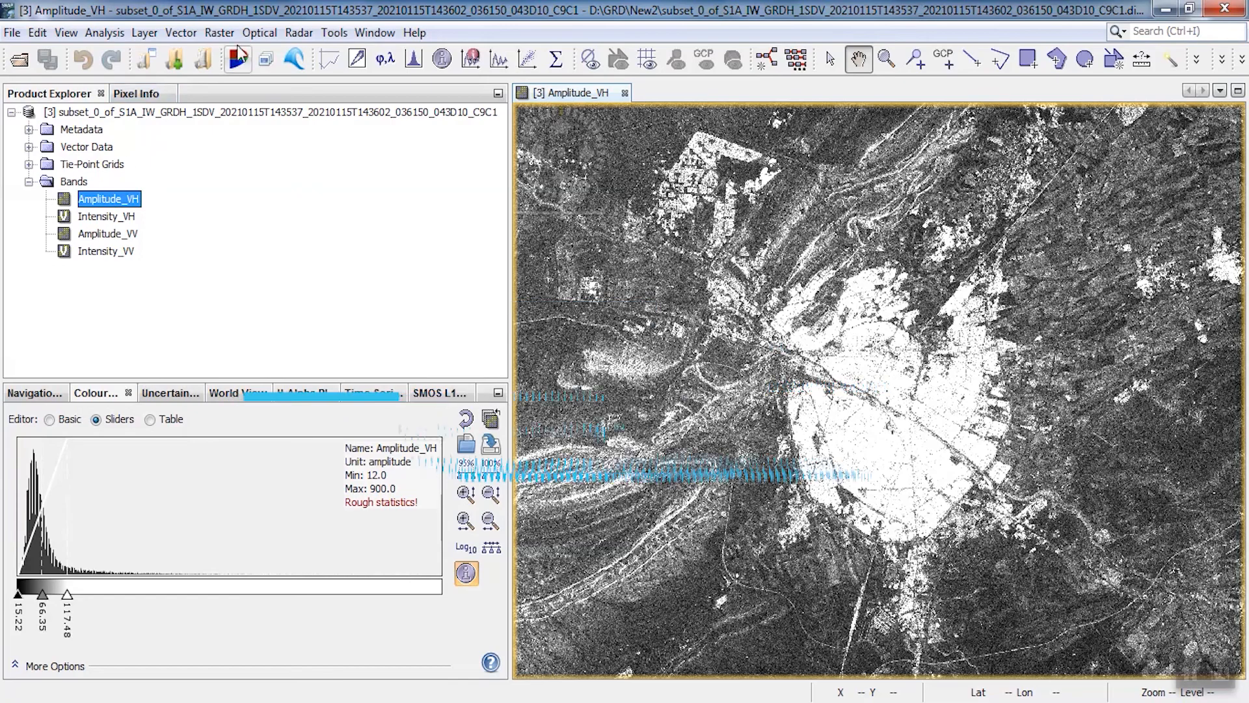
Set up a radiometric calibration of the subset with the target name subset_0_of_S1A_IW_GRDH_1SDV_20210115_Cal
left_click(291, 33)
mouse_move(314, 79)
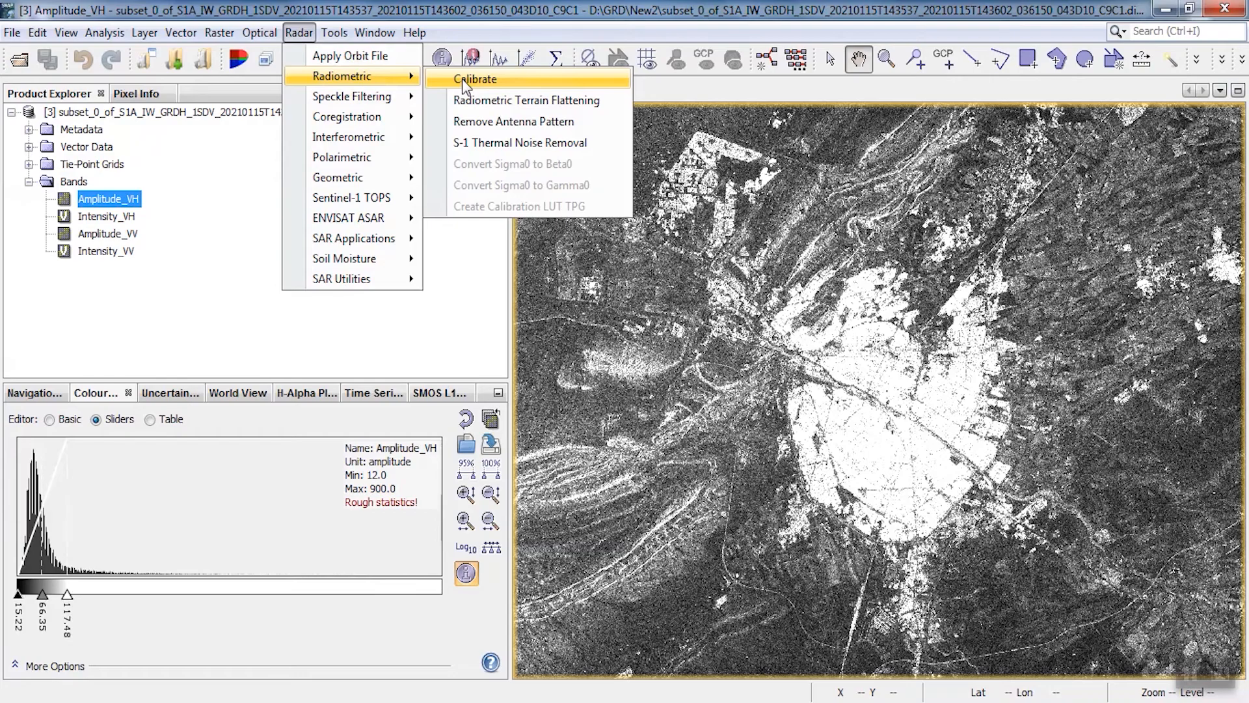
left_click(462, 79)
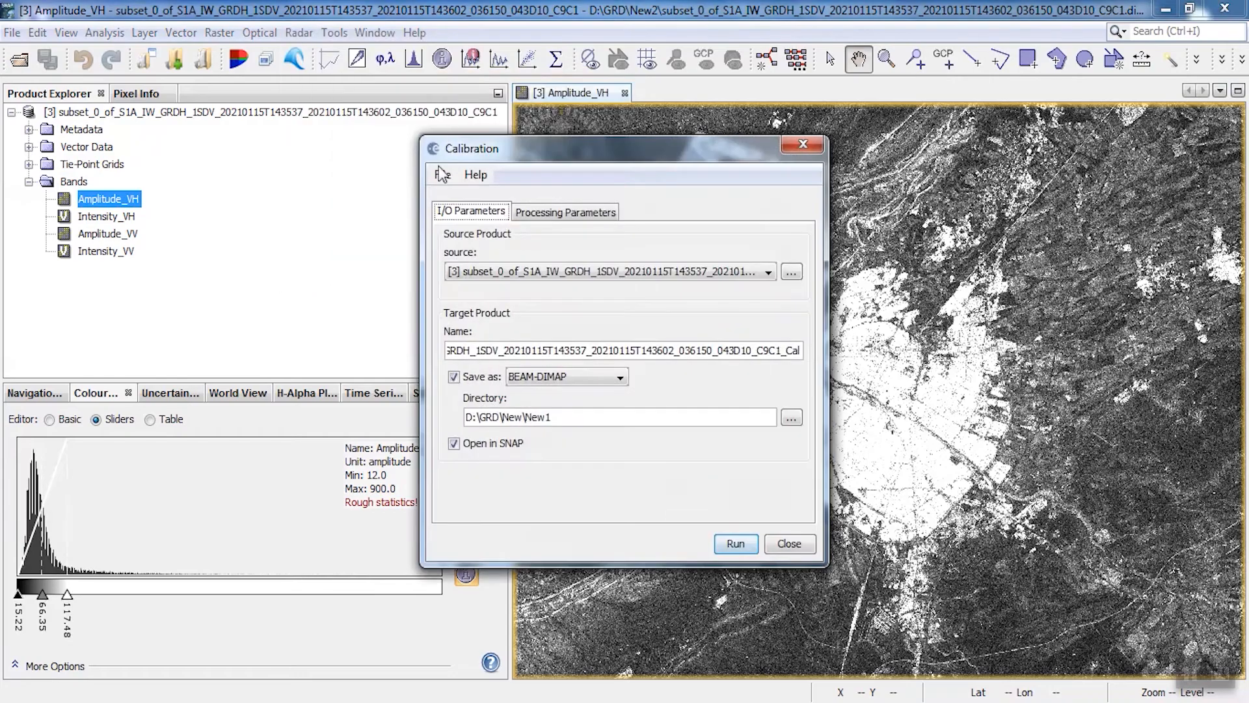
left_click(781, 351)
left_click_drag(758, 353, 556, 357)
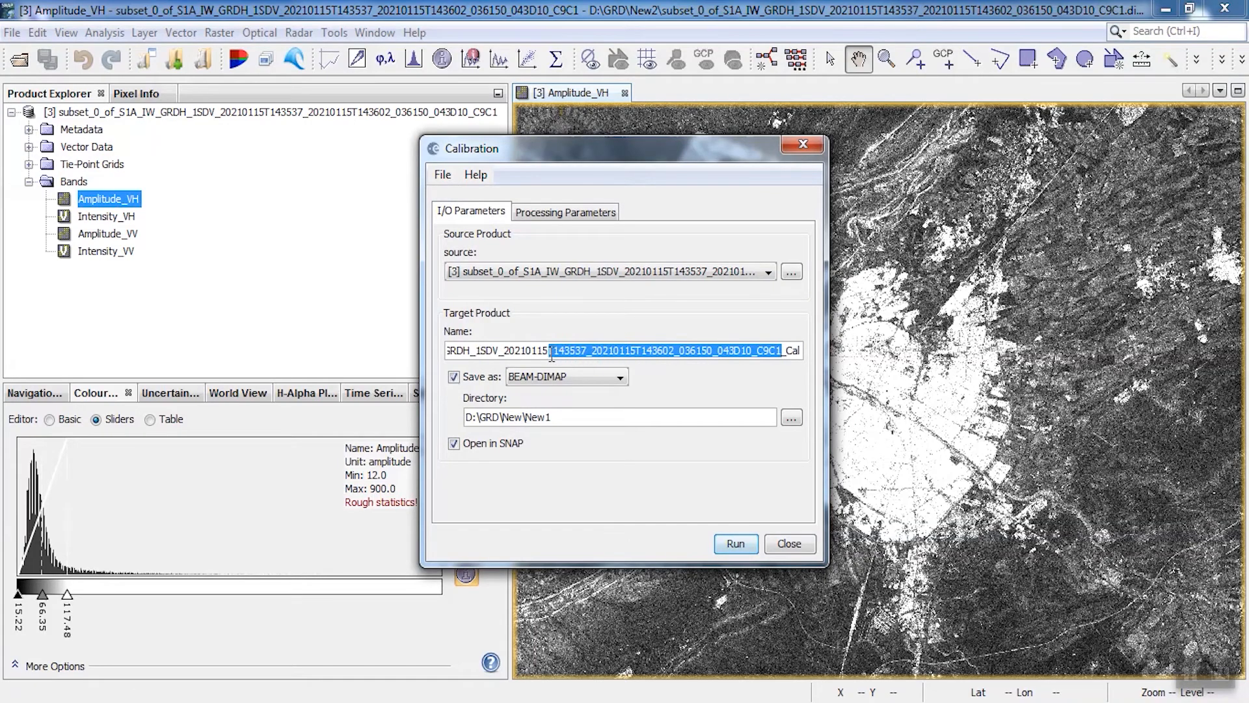
key("BackSpace")
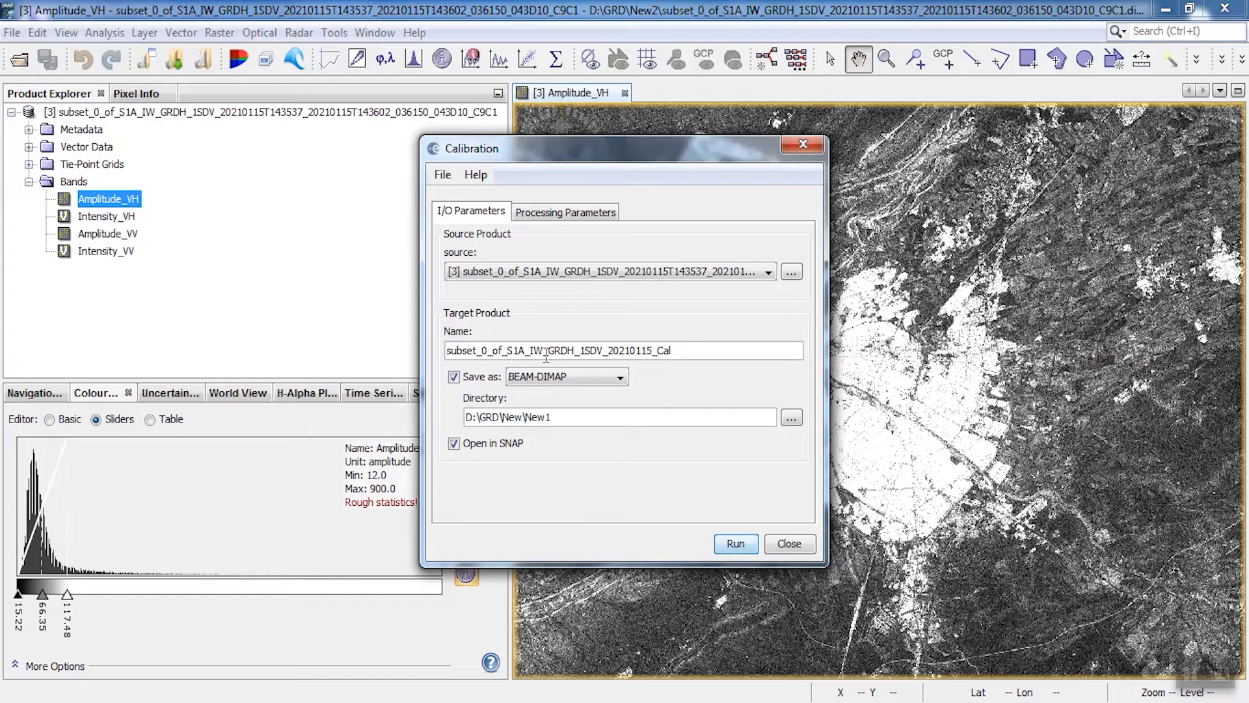
Enable the beta0 band output, run the calibration and close its dialog
left_click(545, 212)
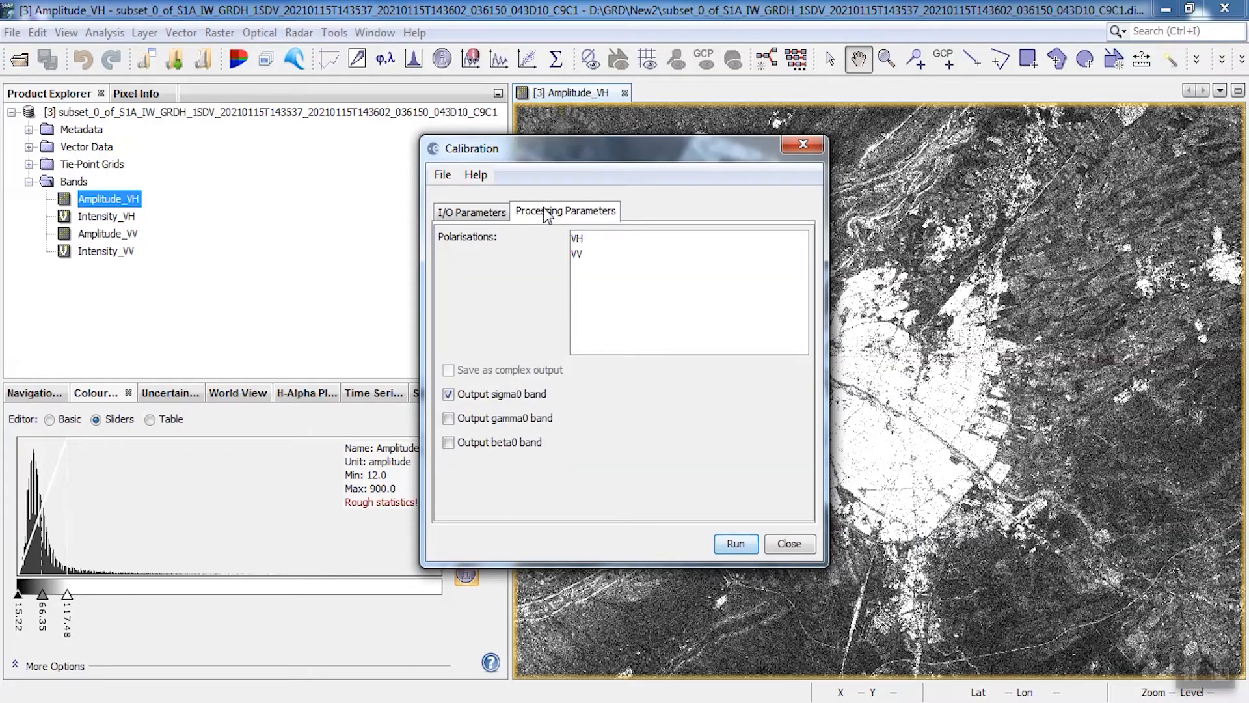
left_click(449, 443)
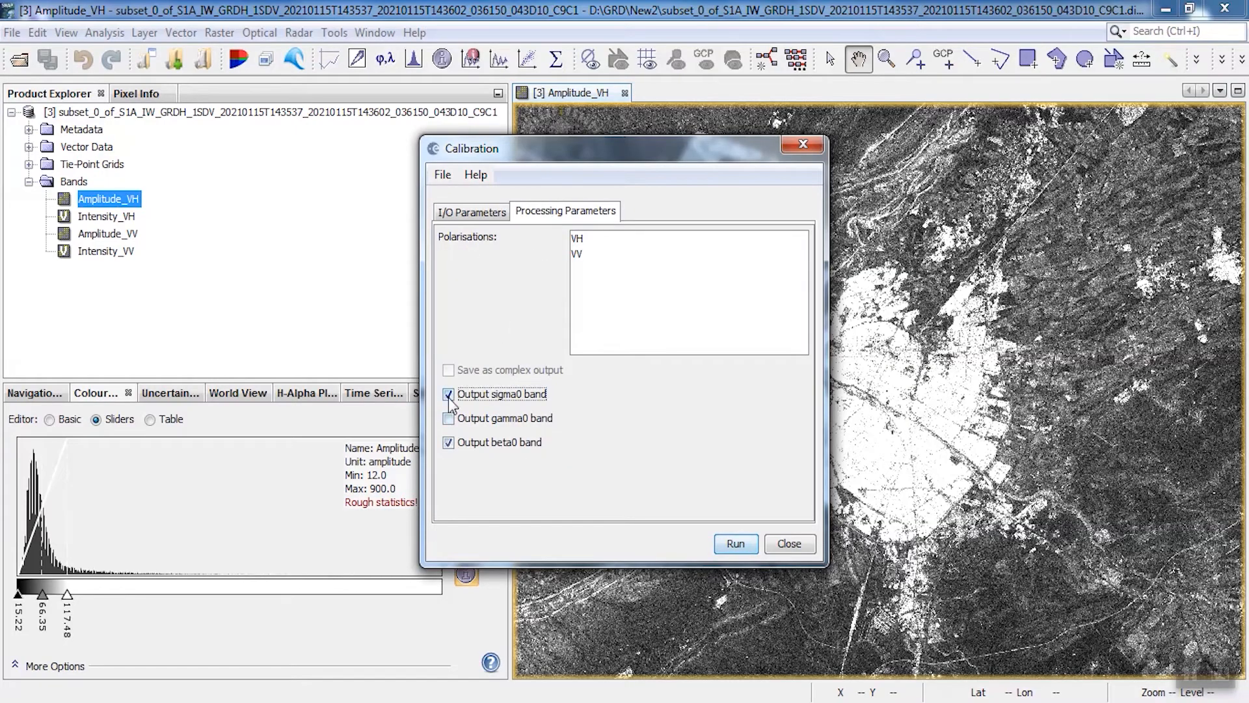
left_click(470, 213)
left_click(734, 544)
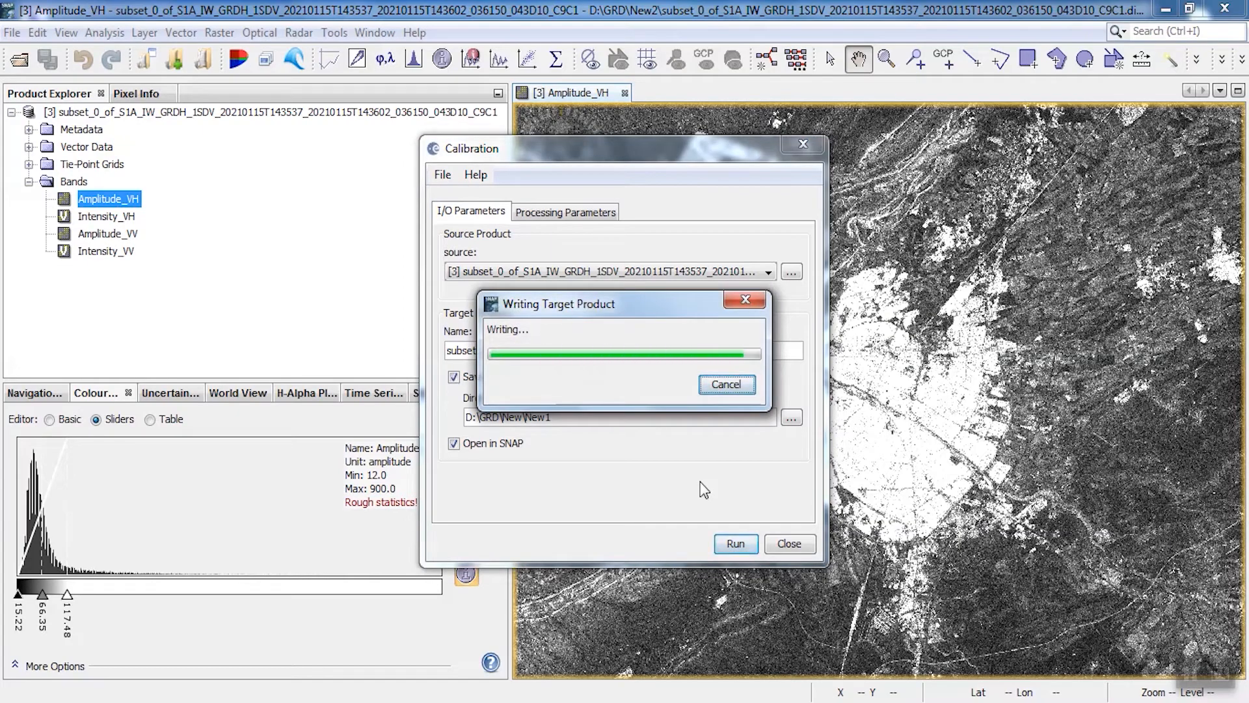
left_click(806, 148)
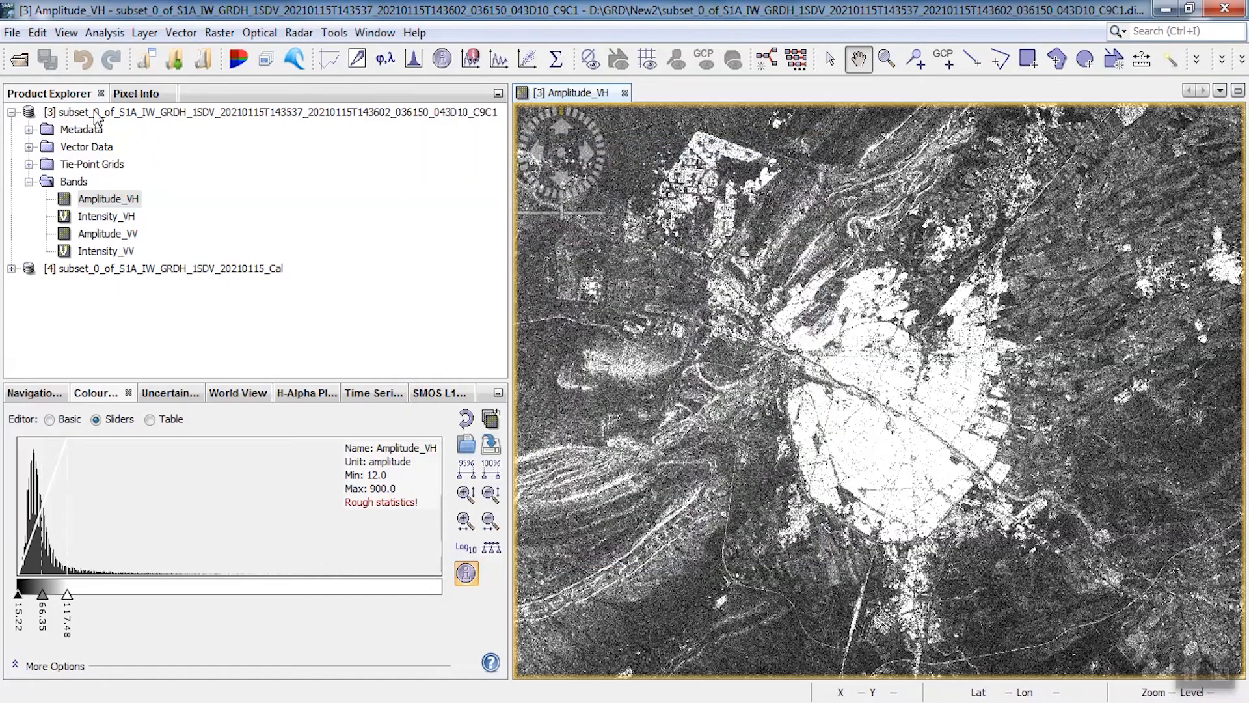
Display the Beta0_VH band of the calibrated subset product
left_click(11, 112)
left_click(97, 130)
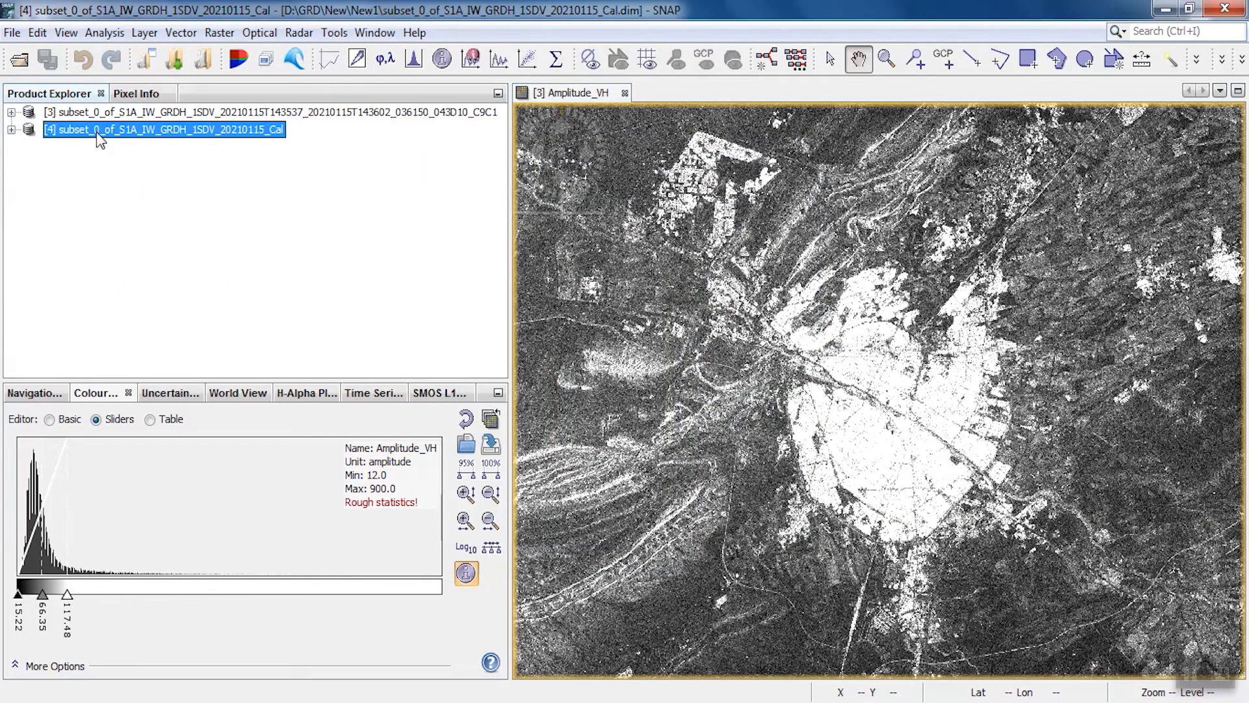
left_click(11, 130)
left_click(28, 199)
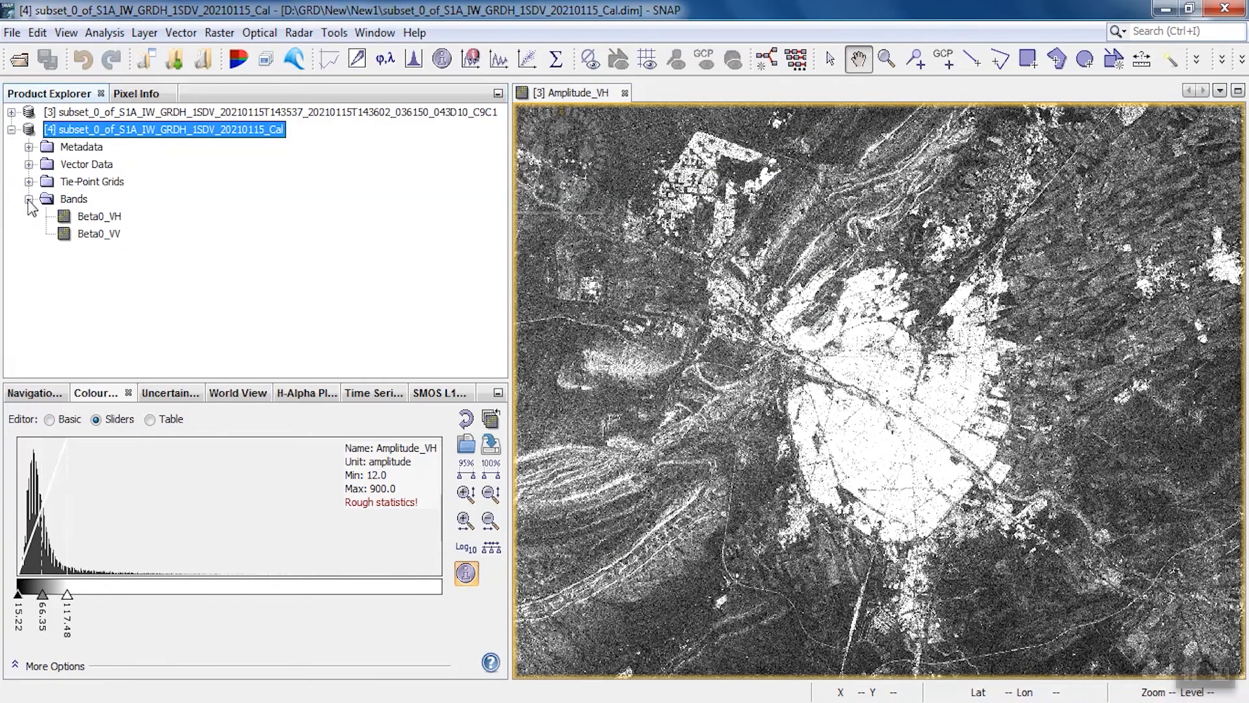
double_click(98, 217)
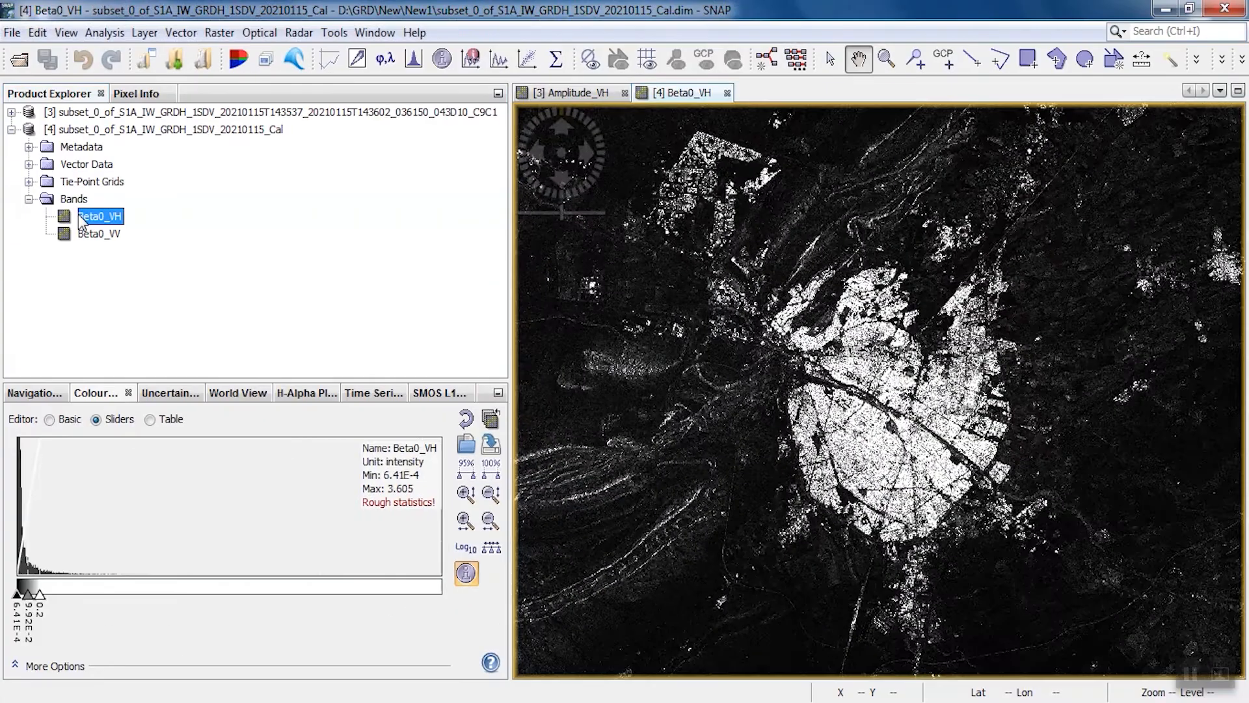
Run Radiometric Terrain Flattening on the calibrated product with the SRTM 1Sec HGT (Auto Download) elevation model and bilinear interpolation, then close its dialog
left_click(299, 32)
mouse_move(303, 78)
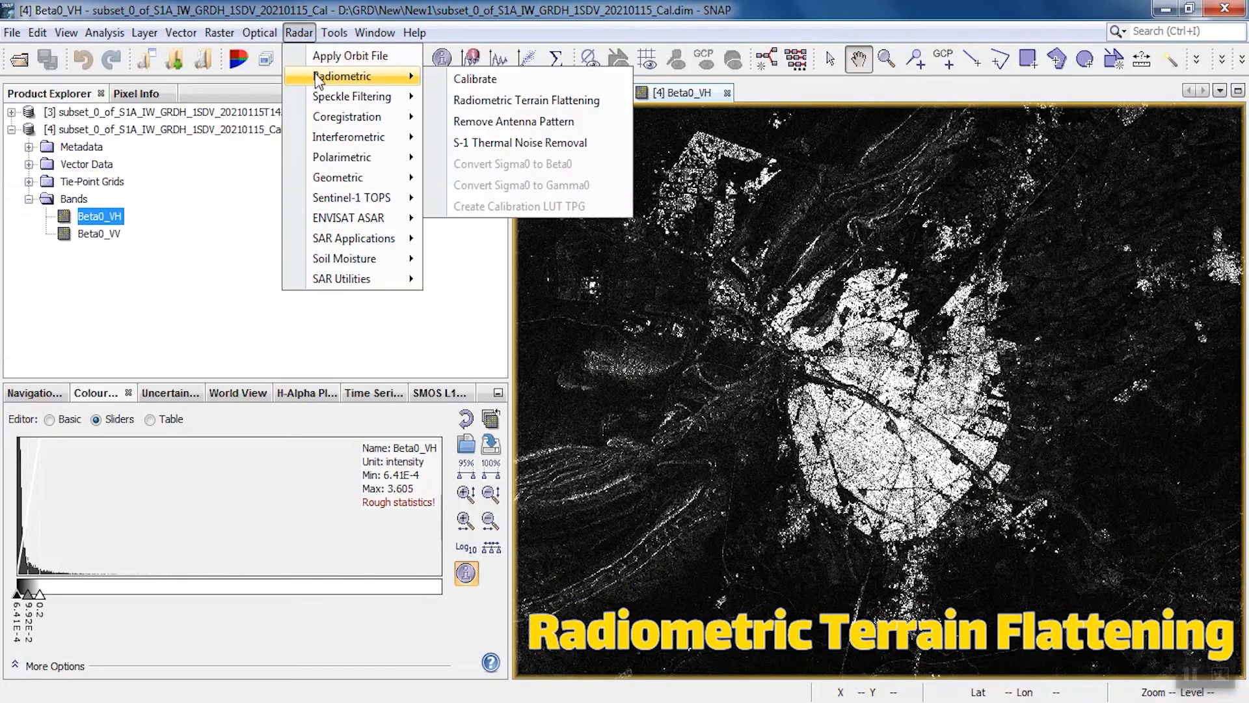
left_click(538, 101)
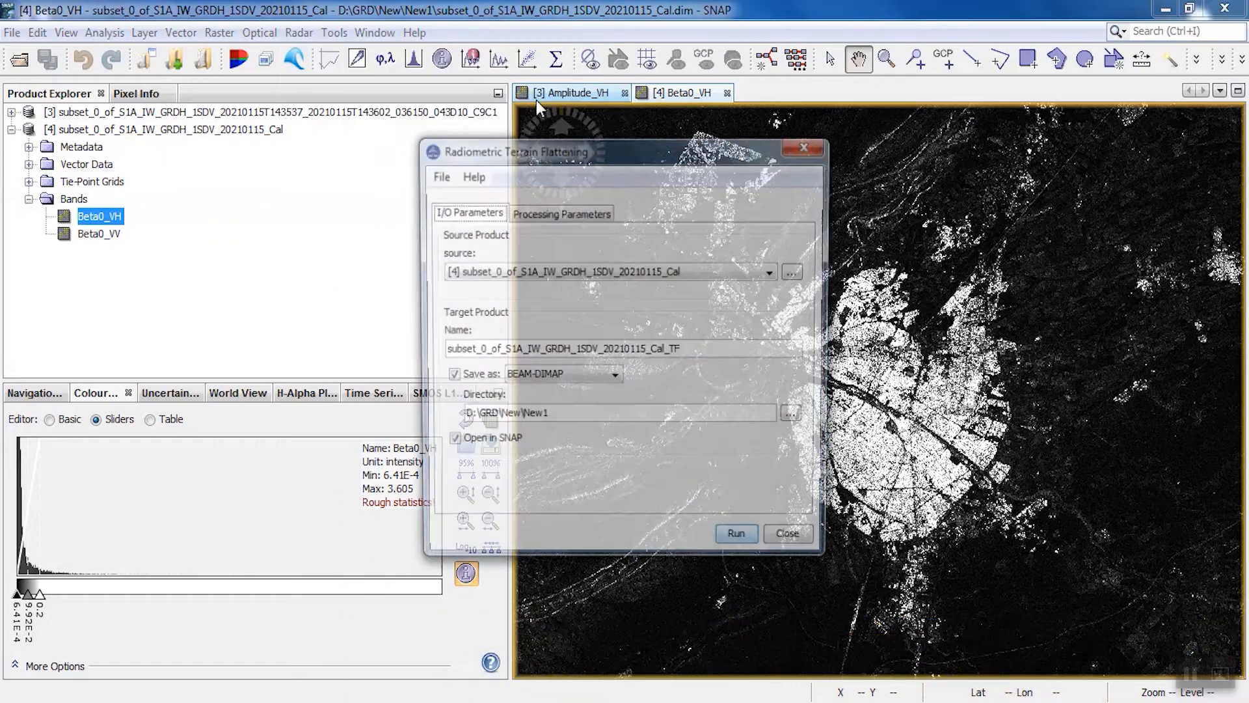
left_click(543, 215)
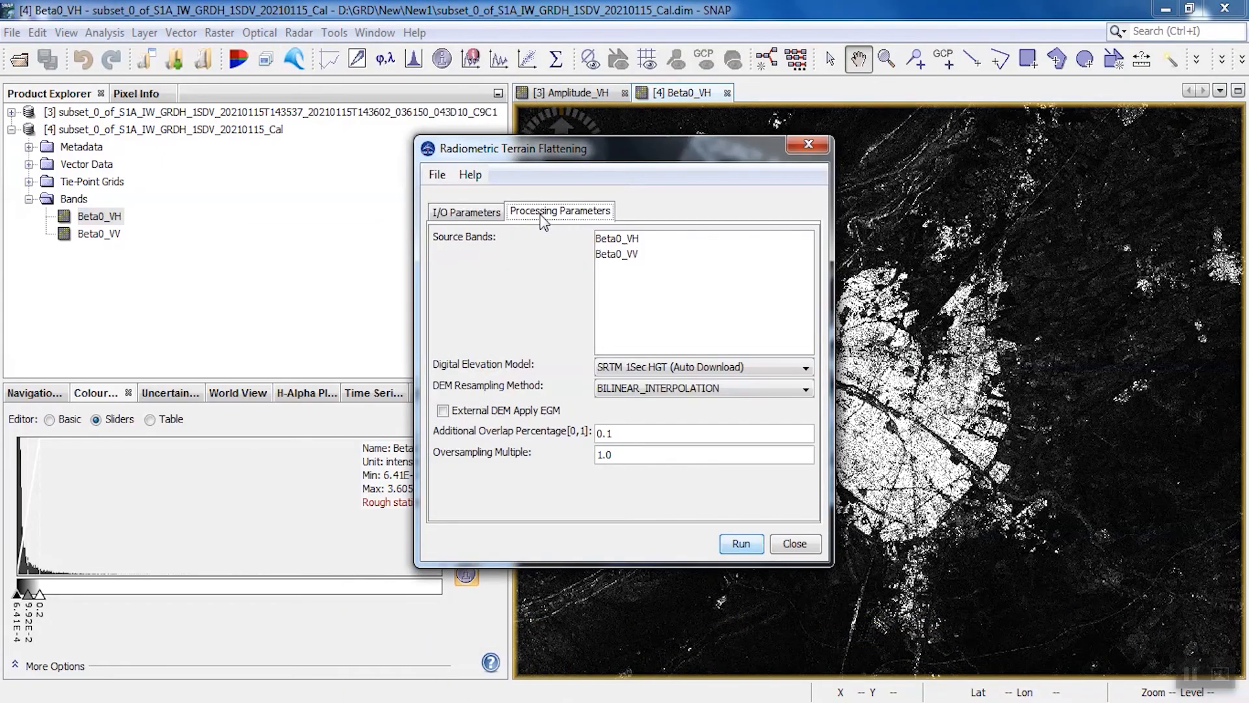
left_click(741, 550)
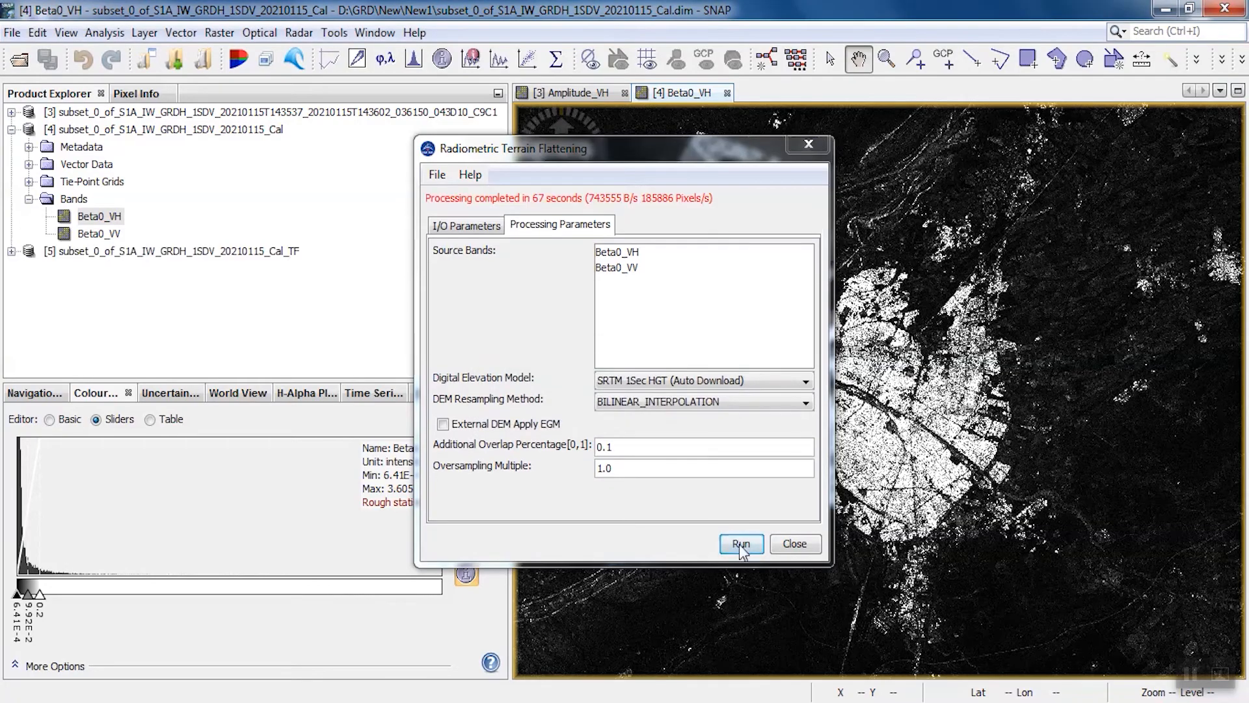
left_click(807, 145)
Display the Gamma0_VH band of the terrain-flattened product
left_click(12, 130)
left_click(12, 147)
double_click(97, 234)
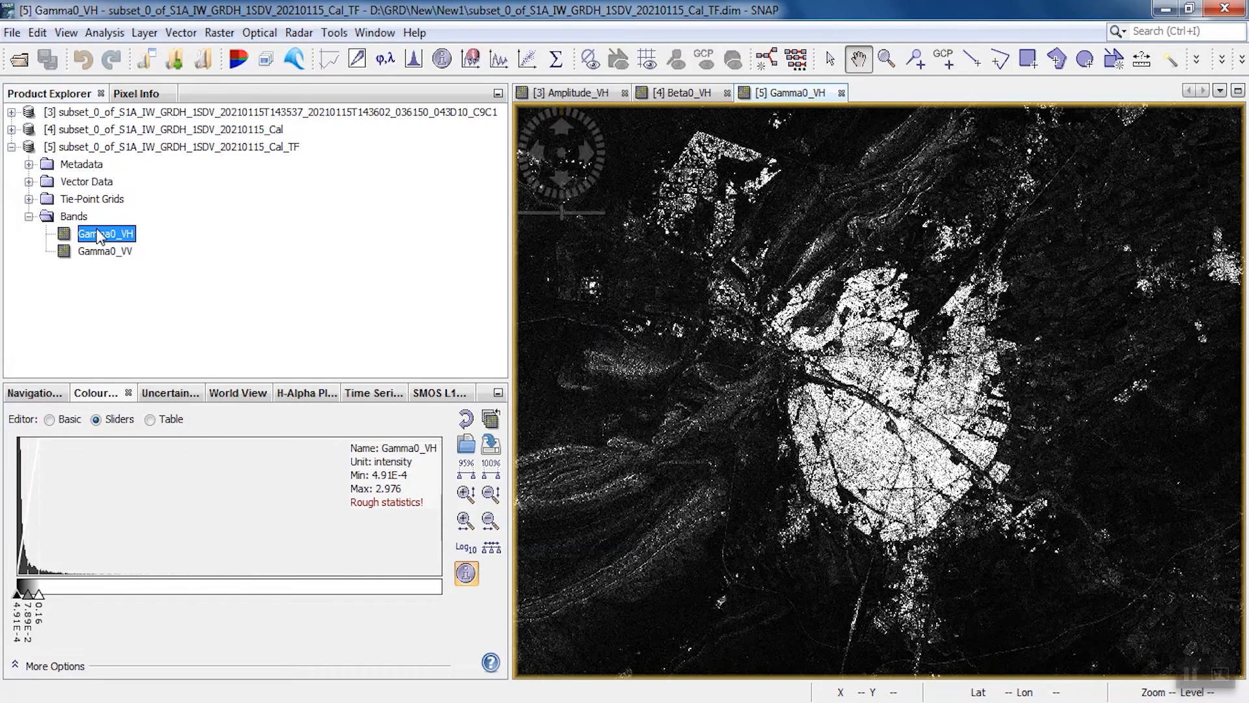
Set up S-1 Thermal Noise Removal on the terrain-flattened product with the target name subset_0_of_S1A_IW_GRDH_1SDV_20210115_Cal_TF_TNR
left_click(298, 32)
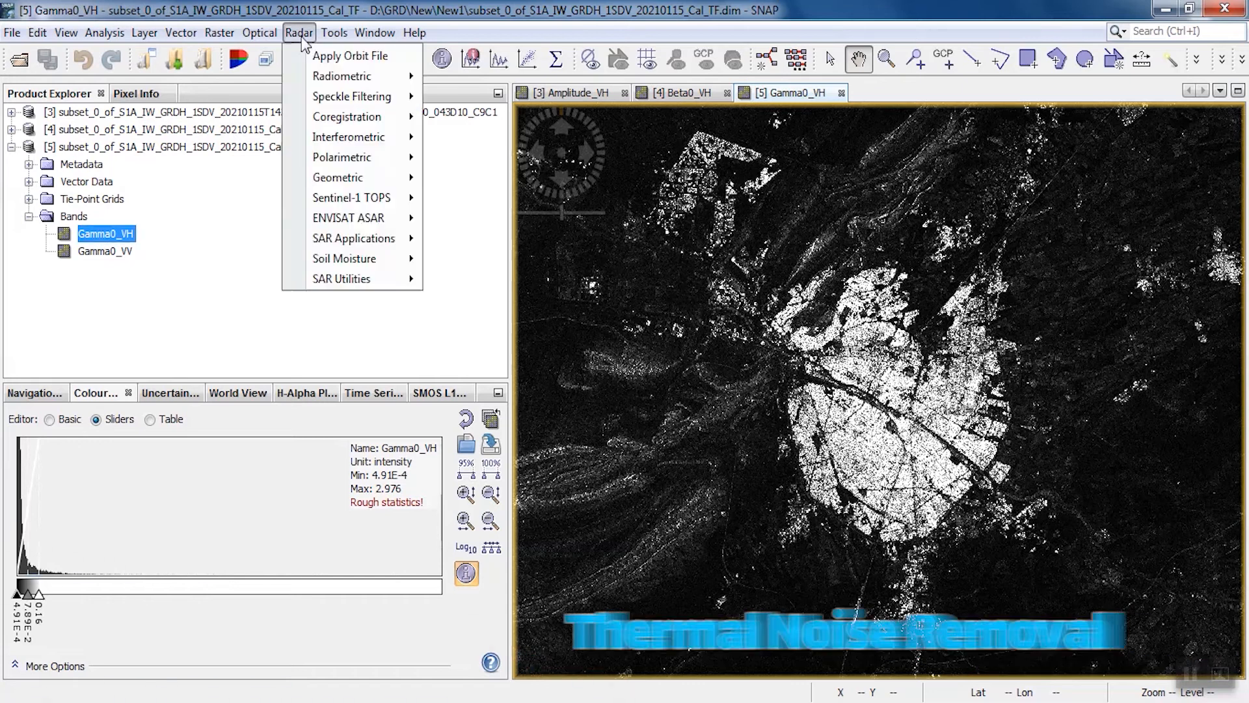
mouse_move(312, 76)
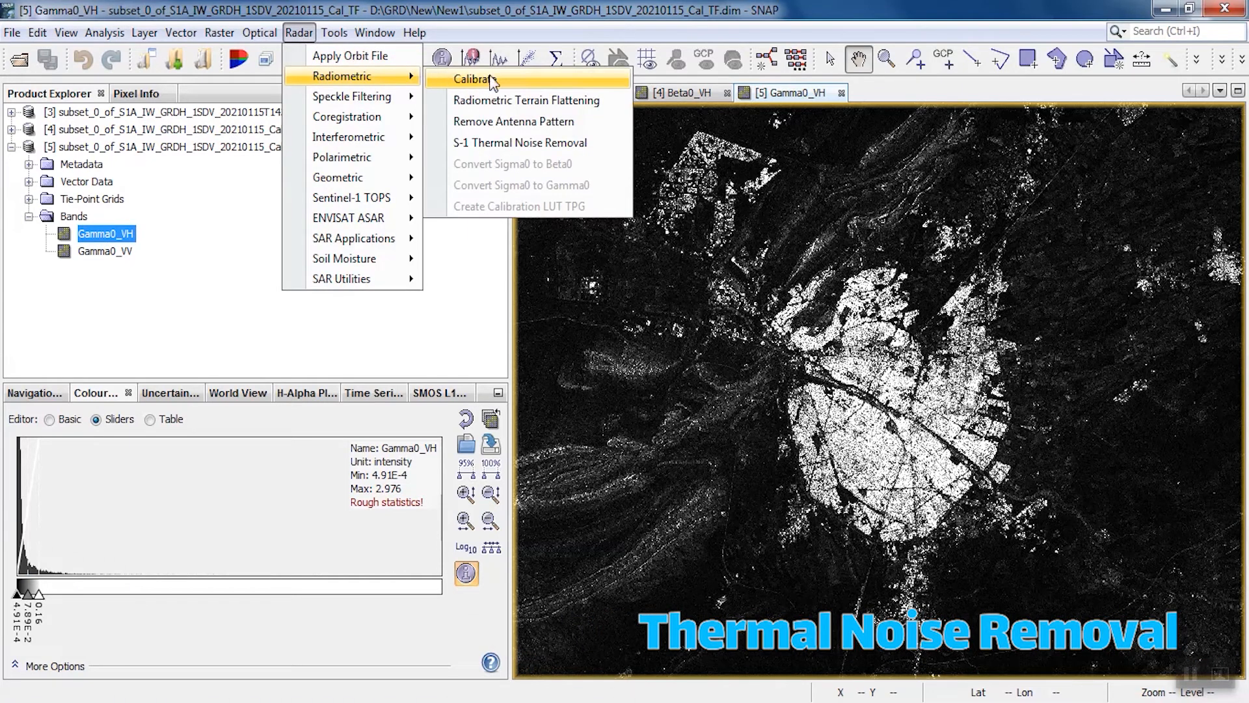
left_click(512, 152)
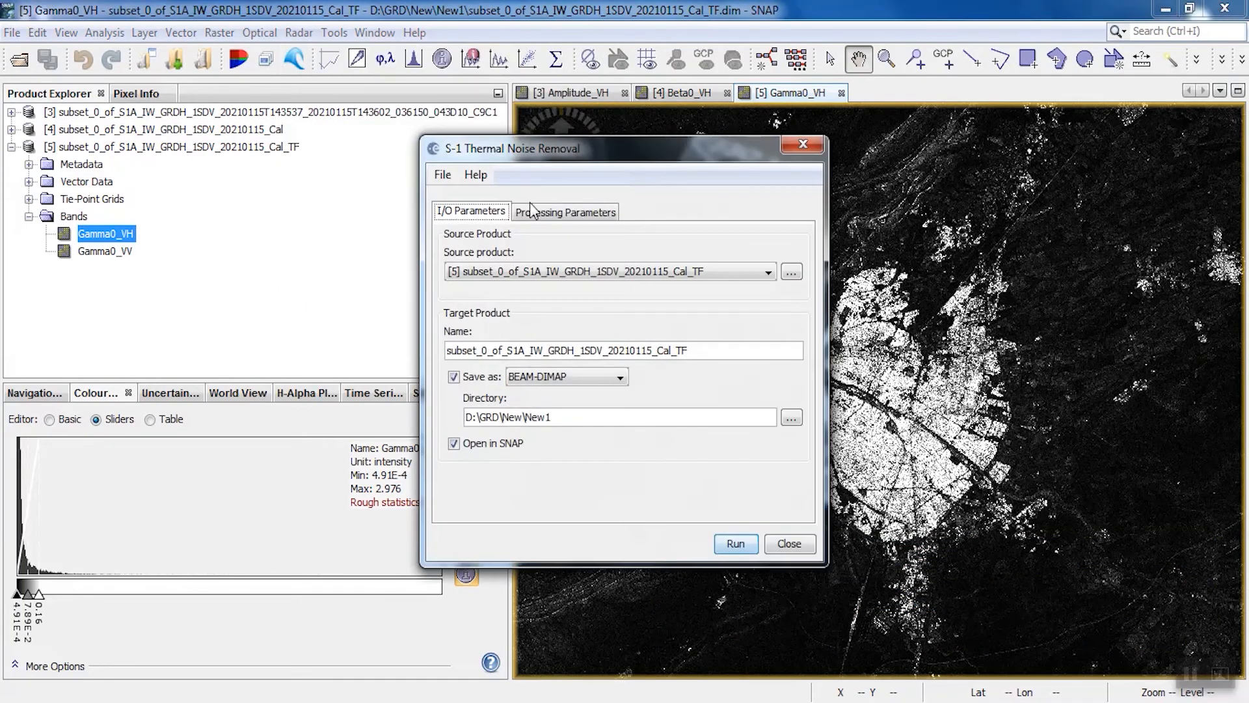
left_click(693, 350)
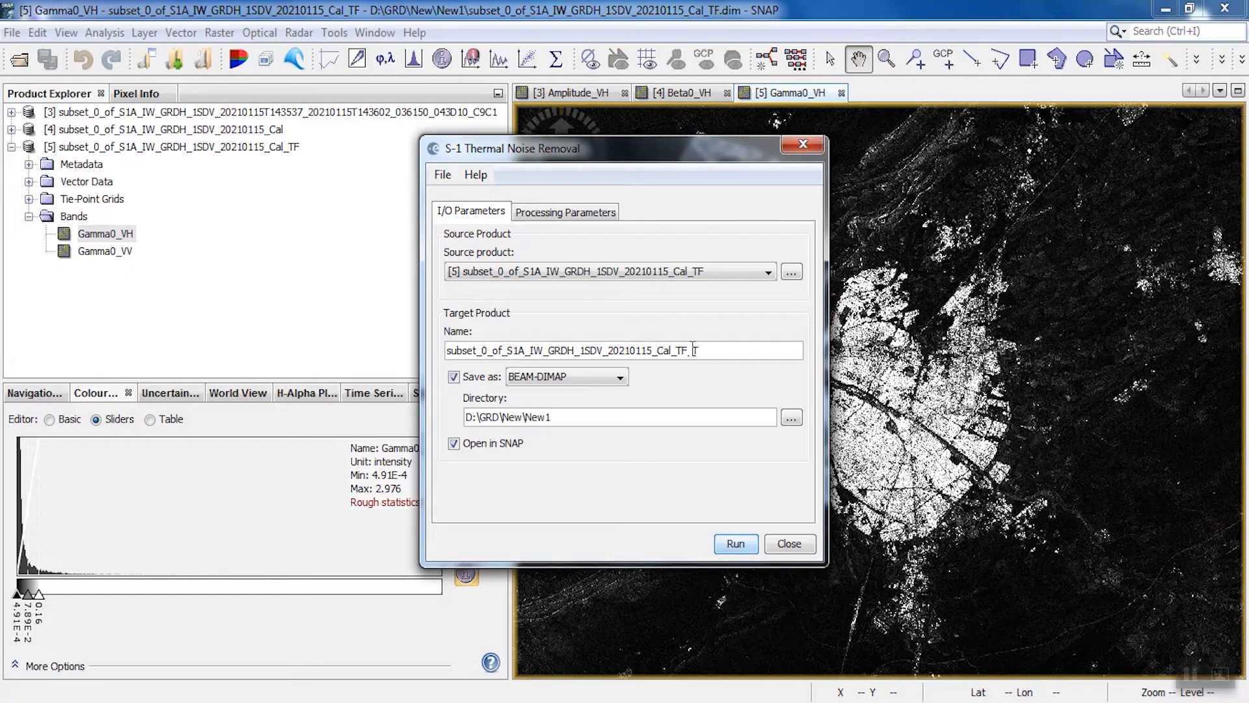
type("TNR")
Toggle the Remove Thermal Noise option, run the thermal noise removal and close its dialog
left_click(589, 212)
left_click(514, 276)
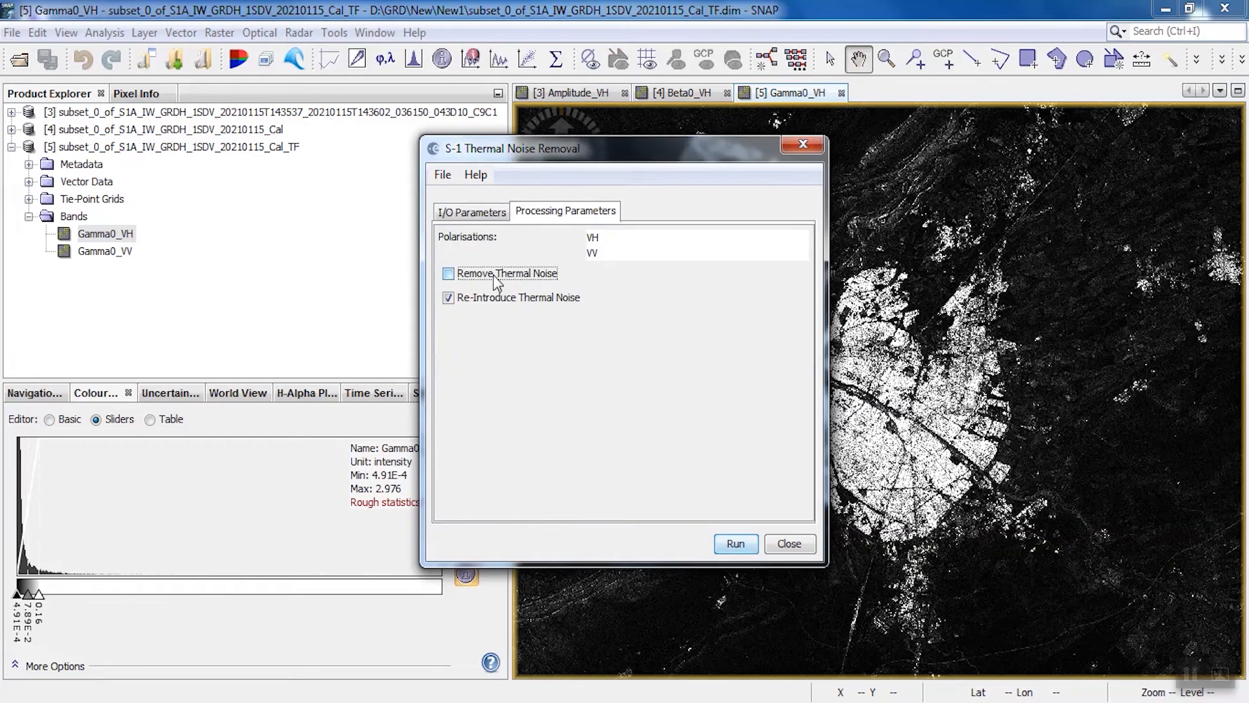
left_click(489, 214)
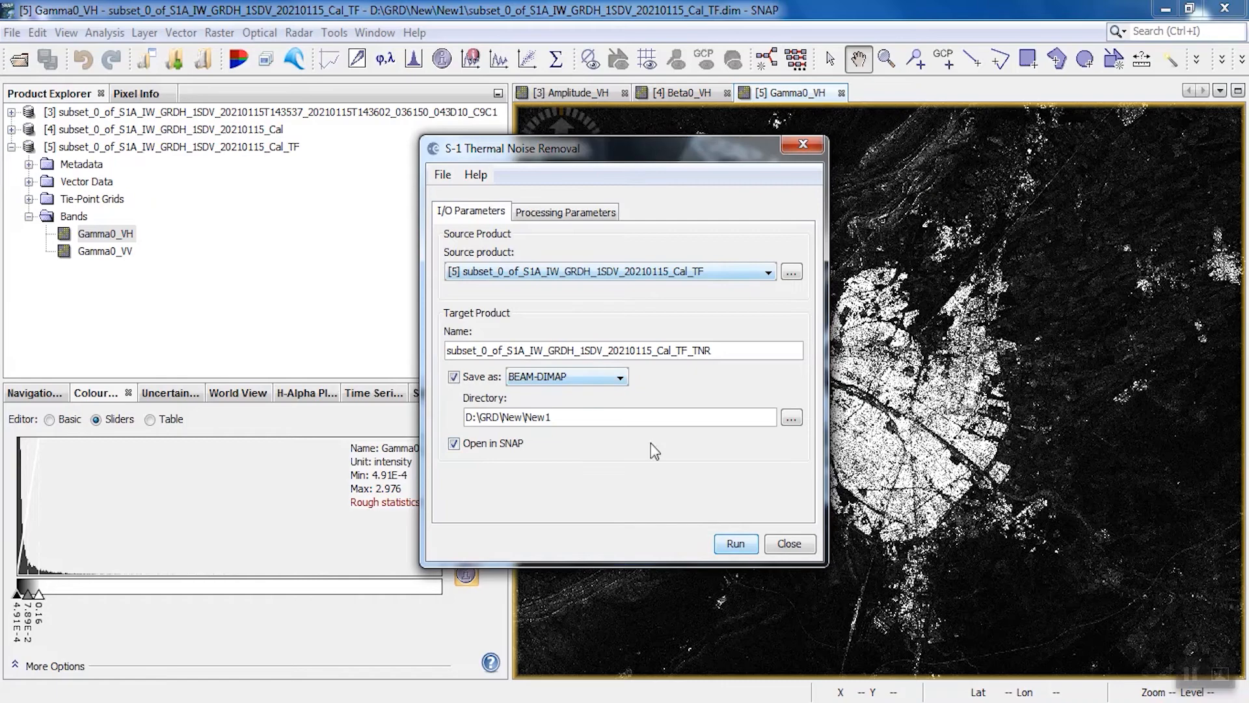
left_click(737, 543)
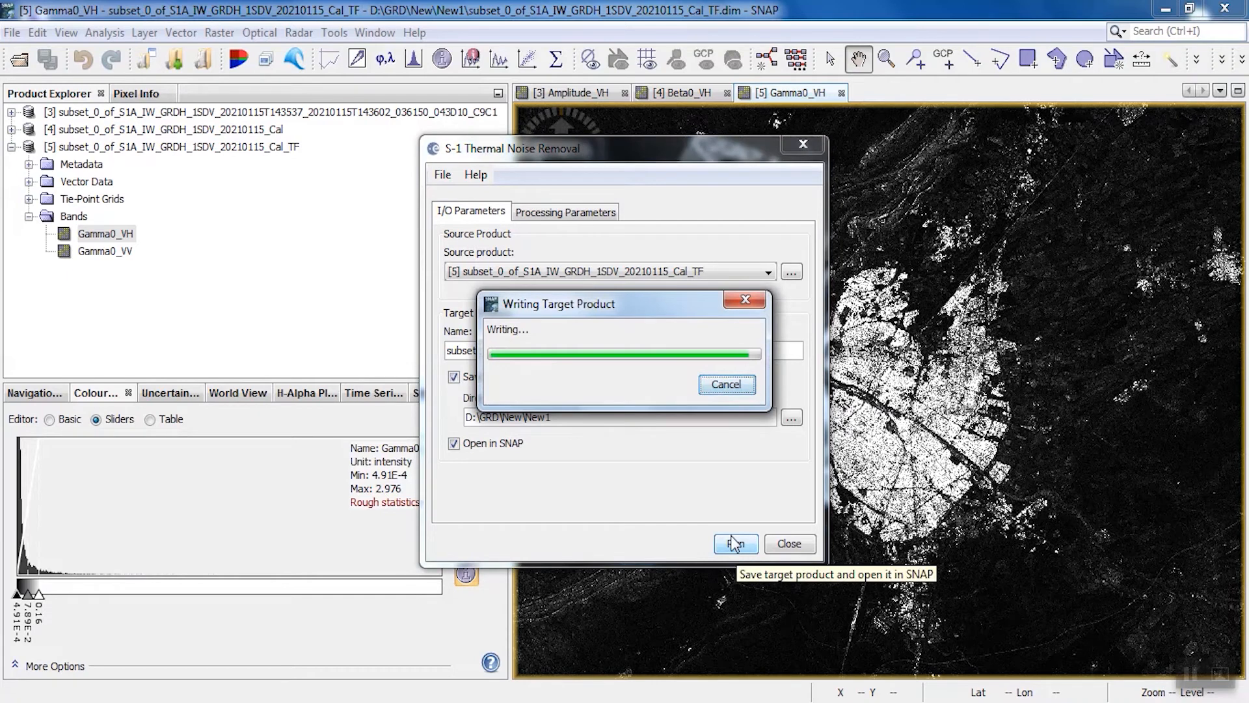
left_click(802, 143)
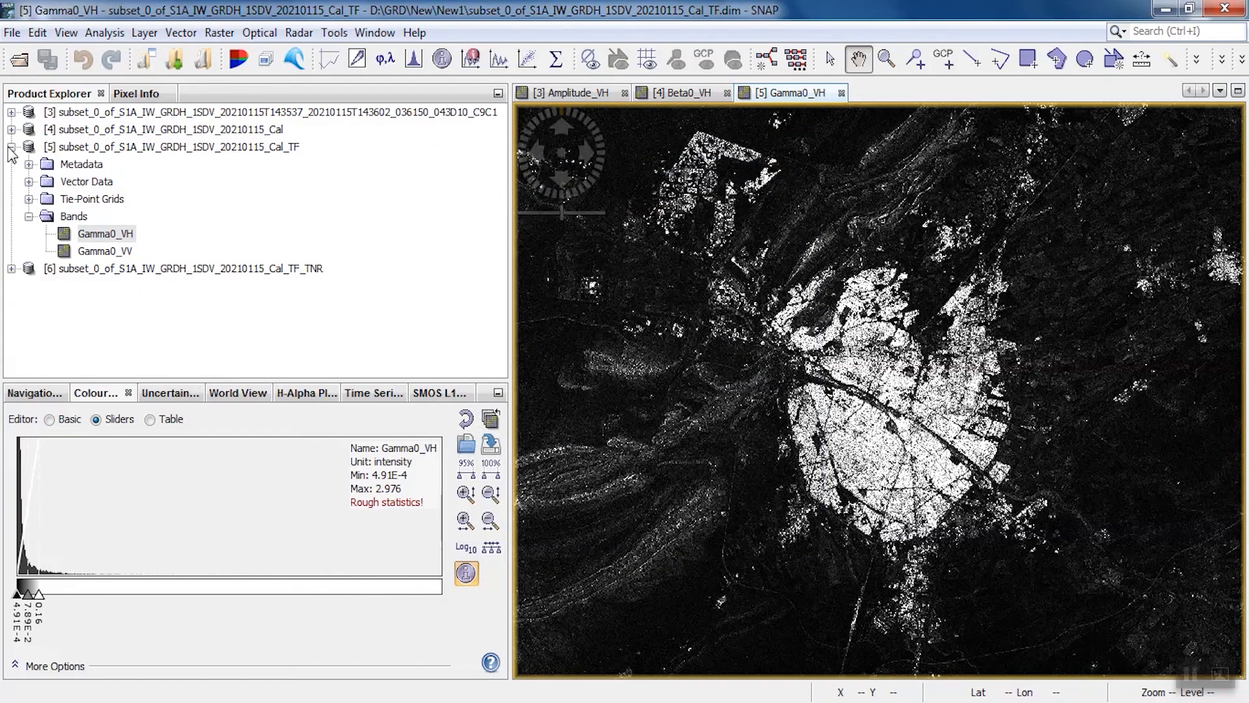
Display the Gamma0_VH band of the thermal-noise-removed product ending in Cal_TF_TNR
left_click(12, 146)
left_click(11, 164)
left_click(29, 233)
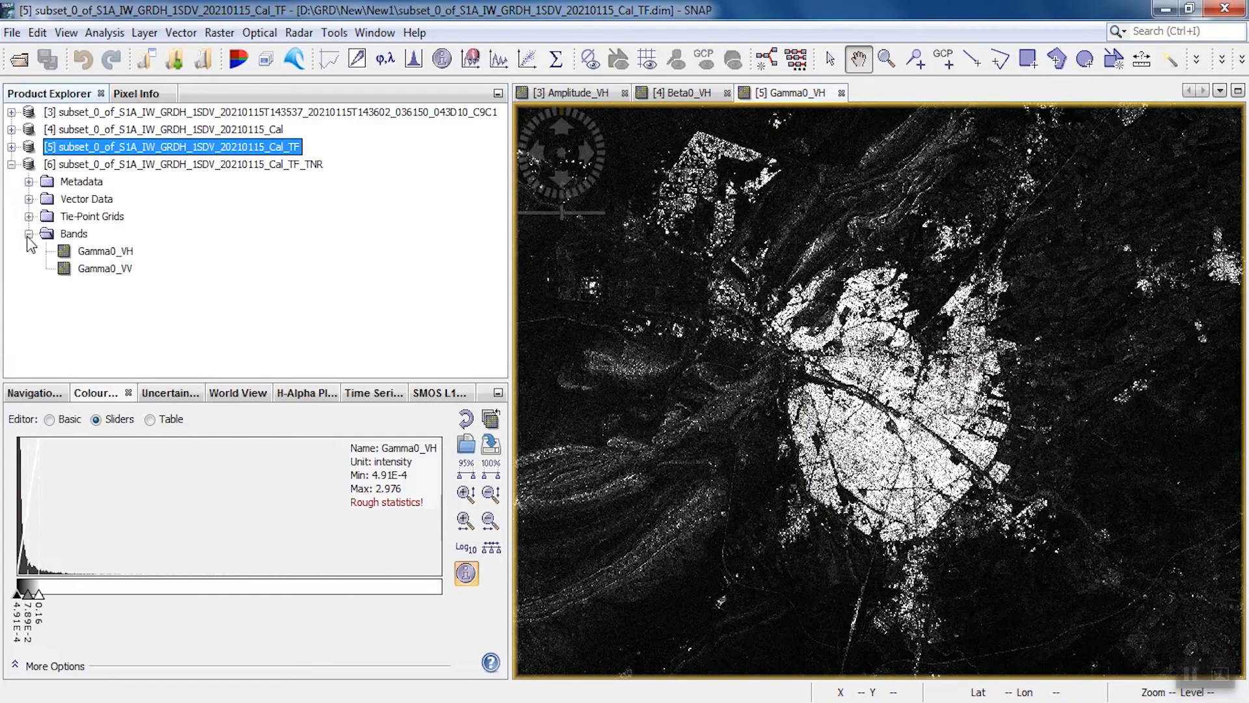
double_click(91, 254)
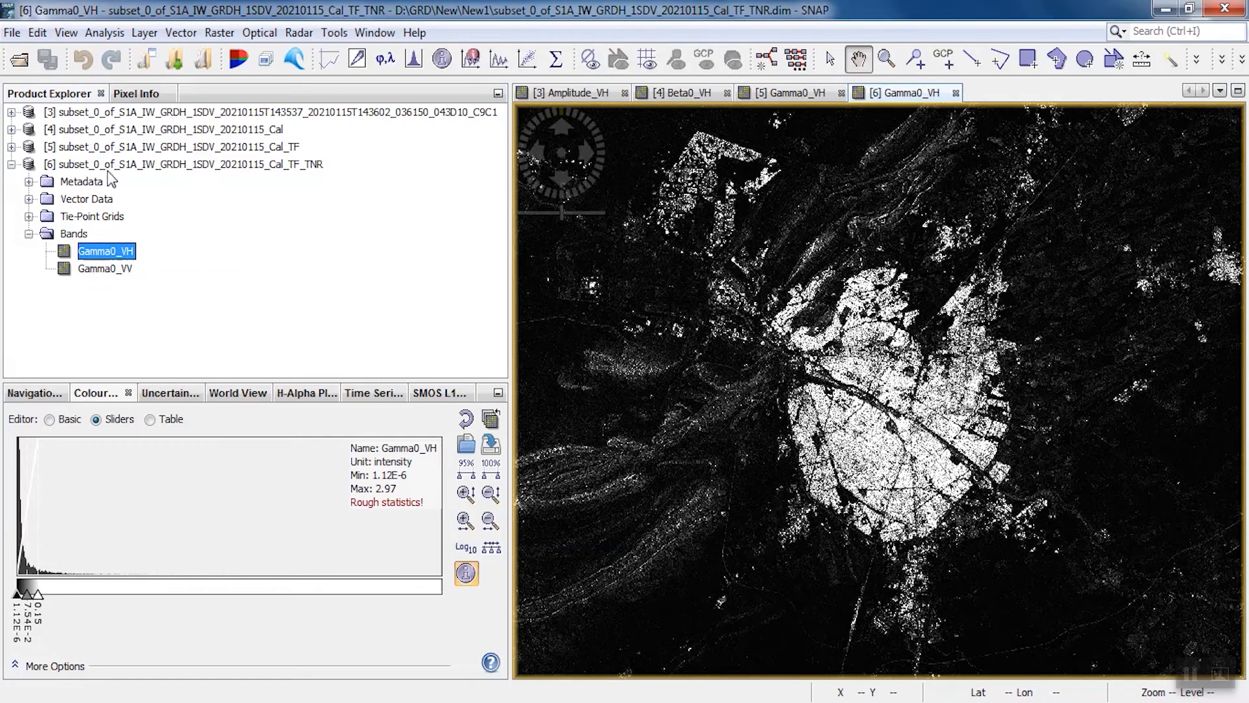
Close the intermediate products ending in Cal and Cal_TF, and collapse the Cal_TF_TNR product
left_click(99, 149)
left_click(99, 131, "ctrl")
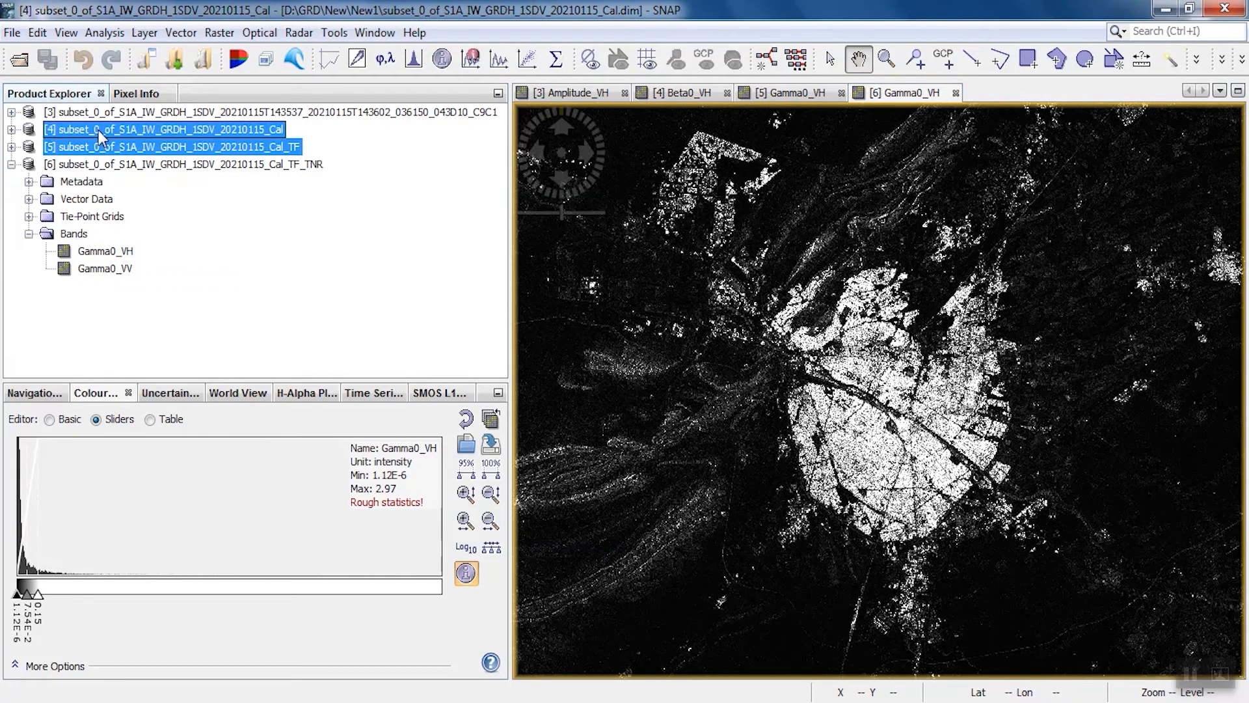
right_click(99, 131)
left_click(143, 278)
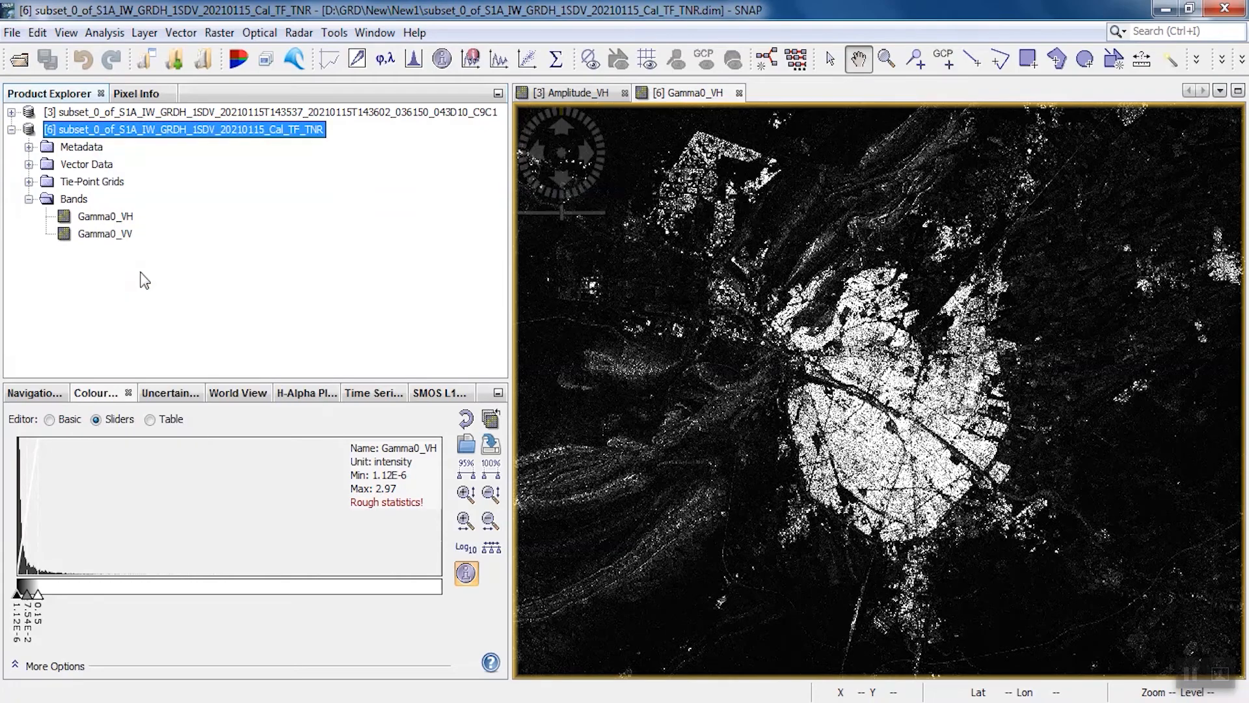
left_click(11, 129)
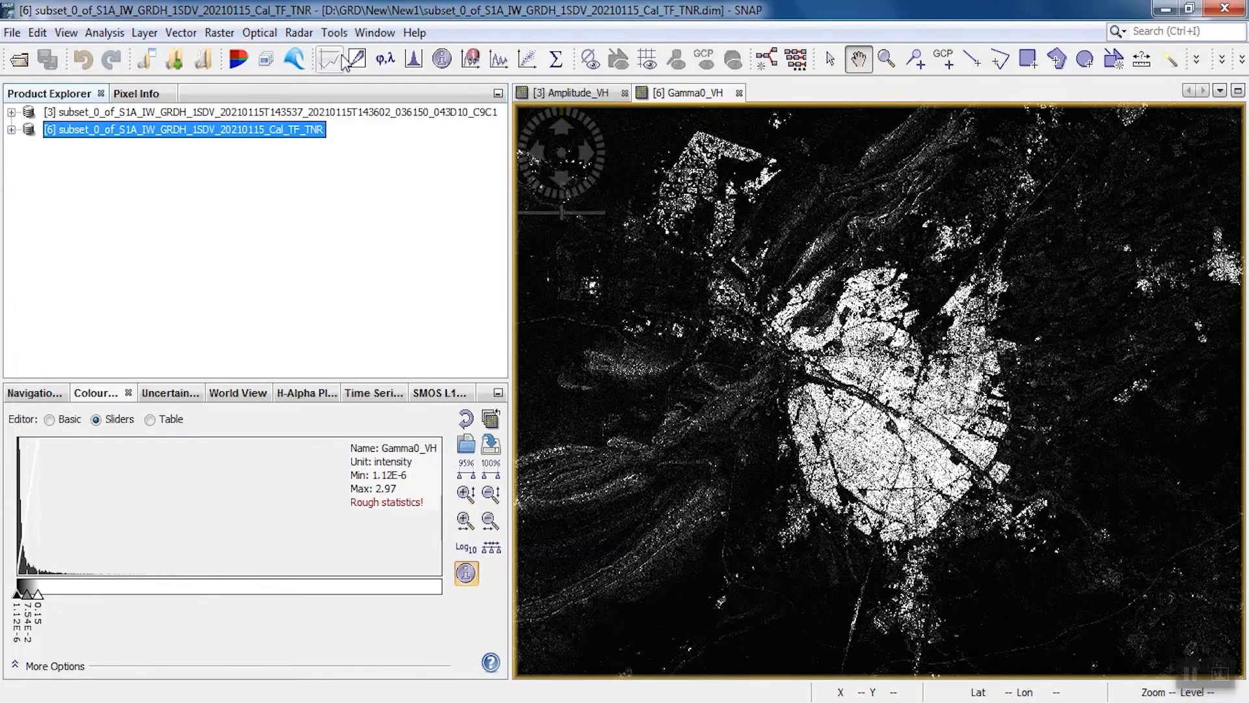
Start a Range-Doppler Terrain Correction of the Cal_TF_TNR product and set its digital elevation model to SRTM 1Sec HGT (Auto Download)
left_click(299, 33)
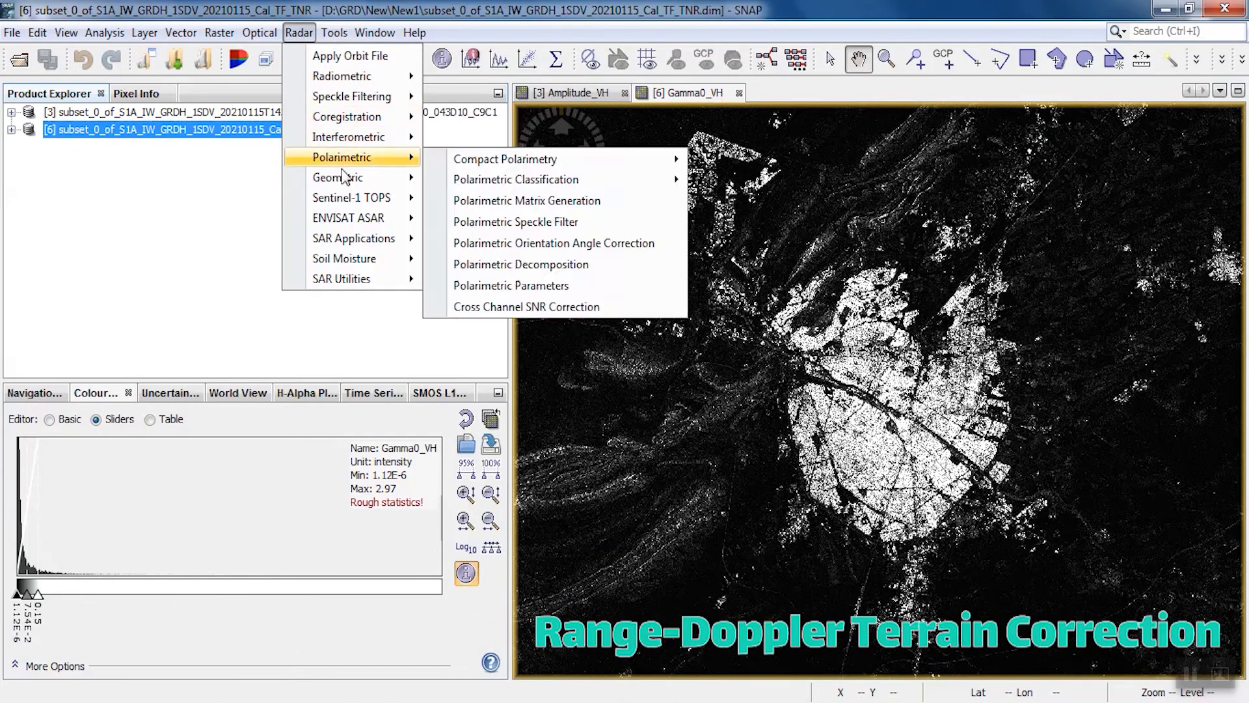
mouse_move(346, 183)
mouse_move(549, 185)
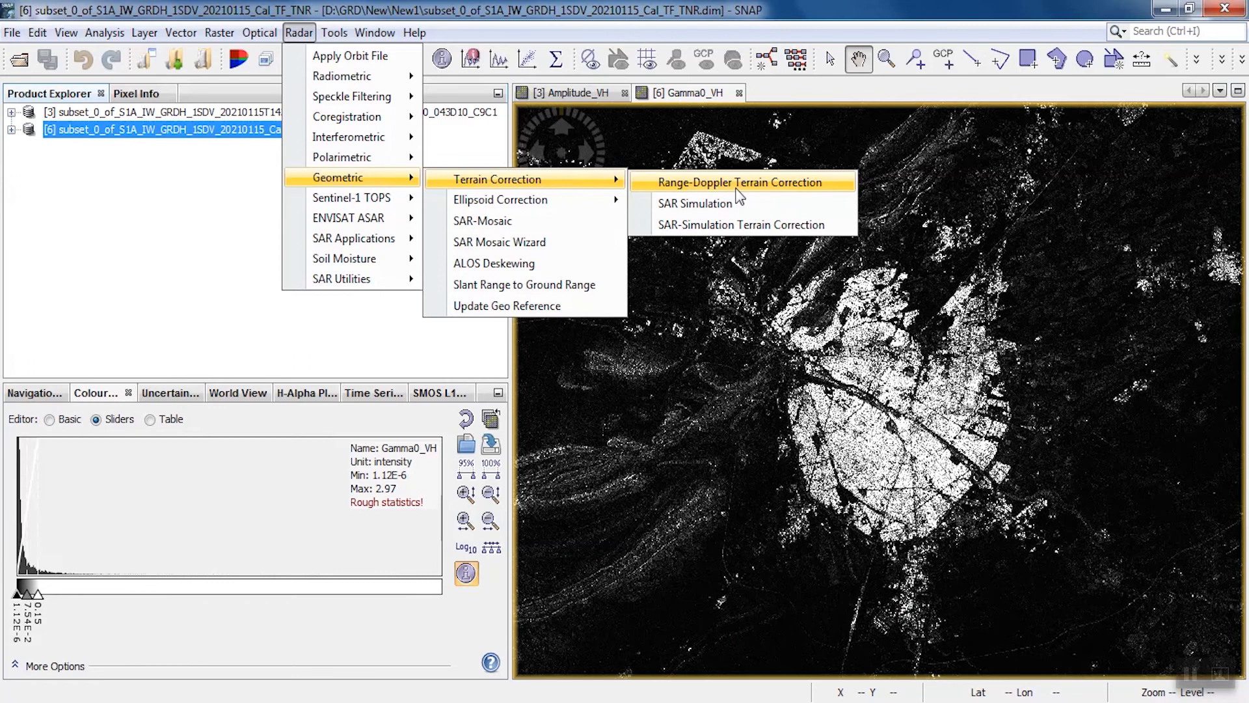
left_click(738, 188)
left_click(560, 110)
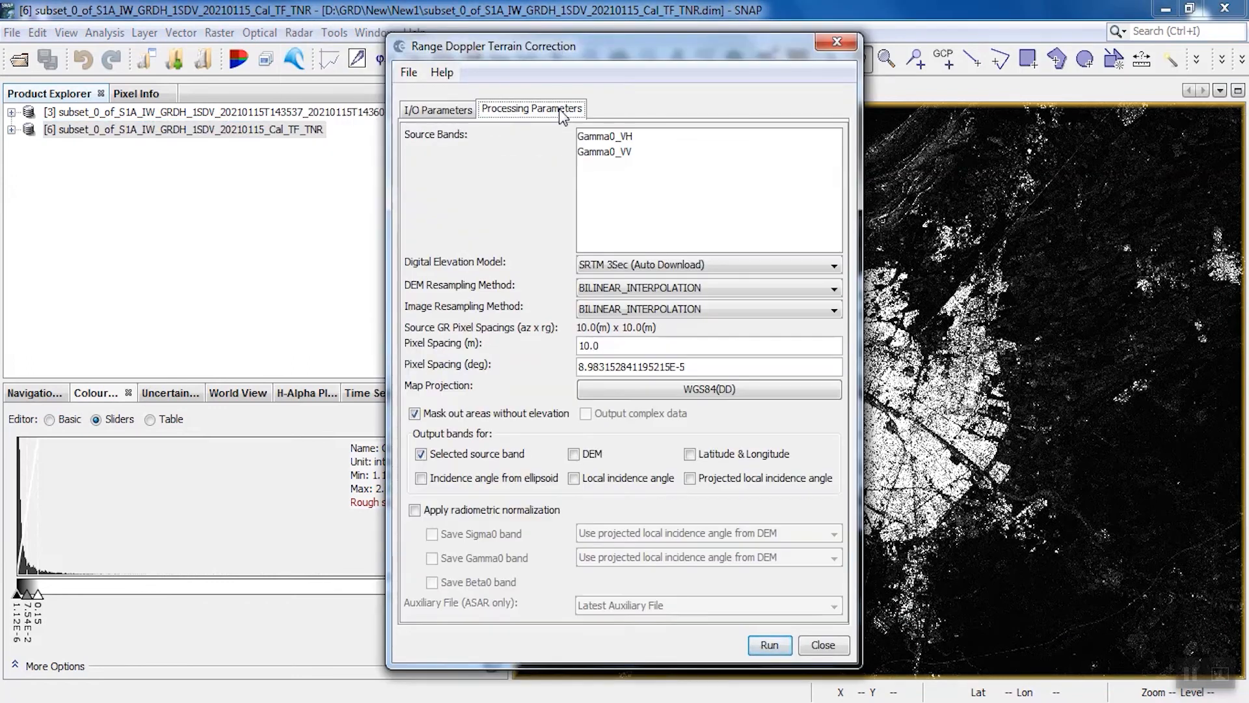
left_click(595, 266)
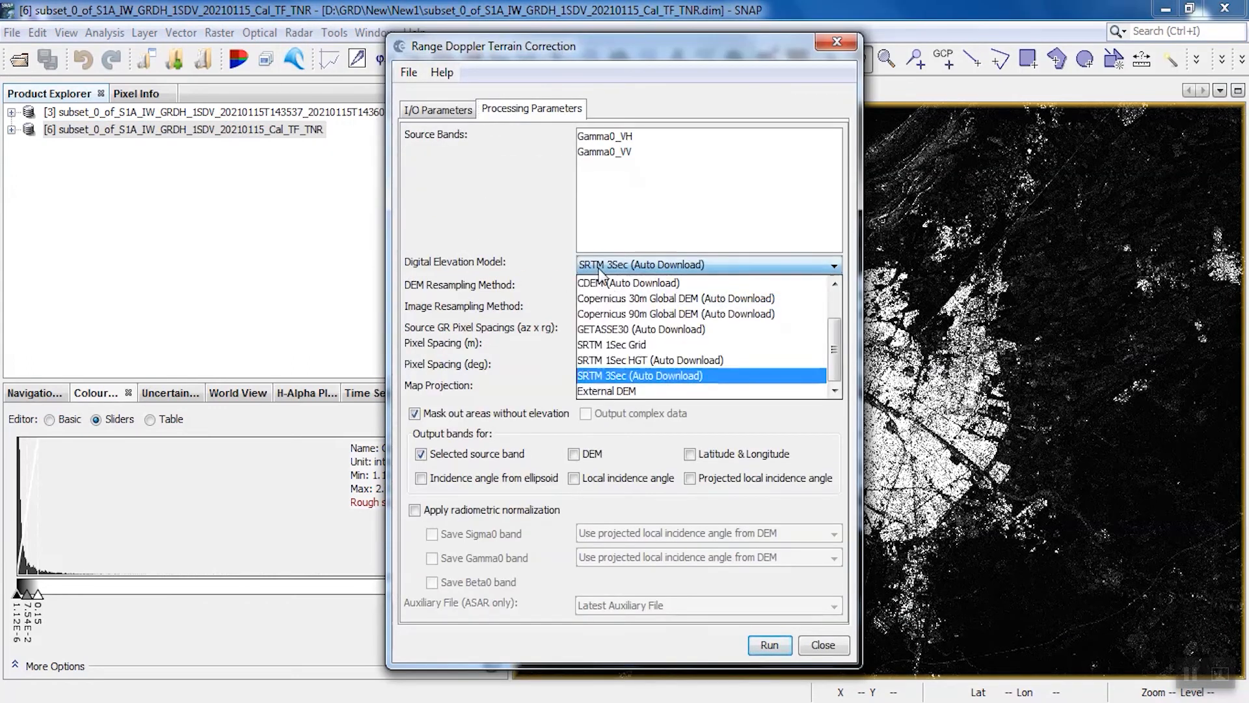
left_click(609, 360)
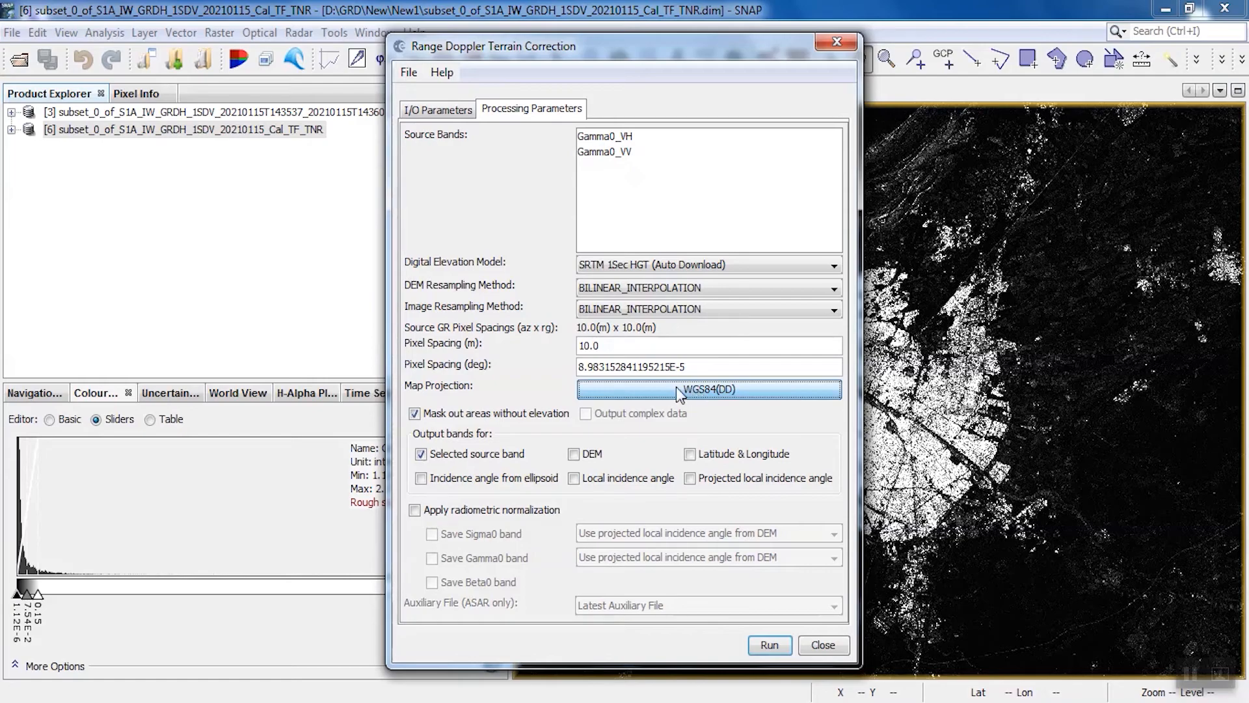
Set the map projection to UTM / WGS 84 (Automatic), run the terrain correction and close its dialog
left_click(677, 388)
left_click(595, 369)
scroll(592, 429, "down", 1)
scroll(590, 424, "down", 10)
left_click(586, 417)
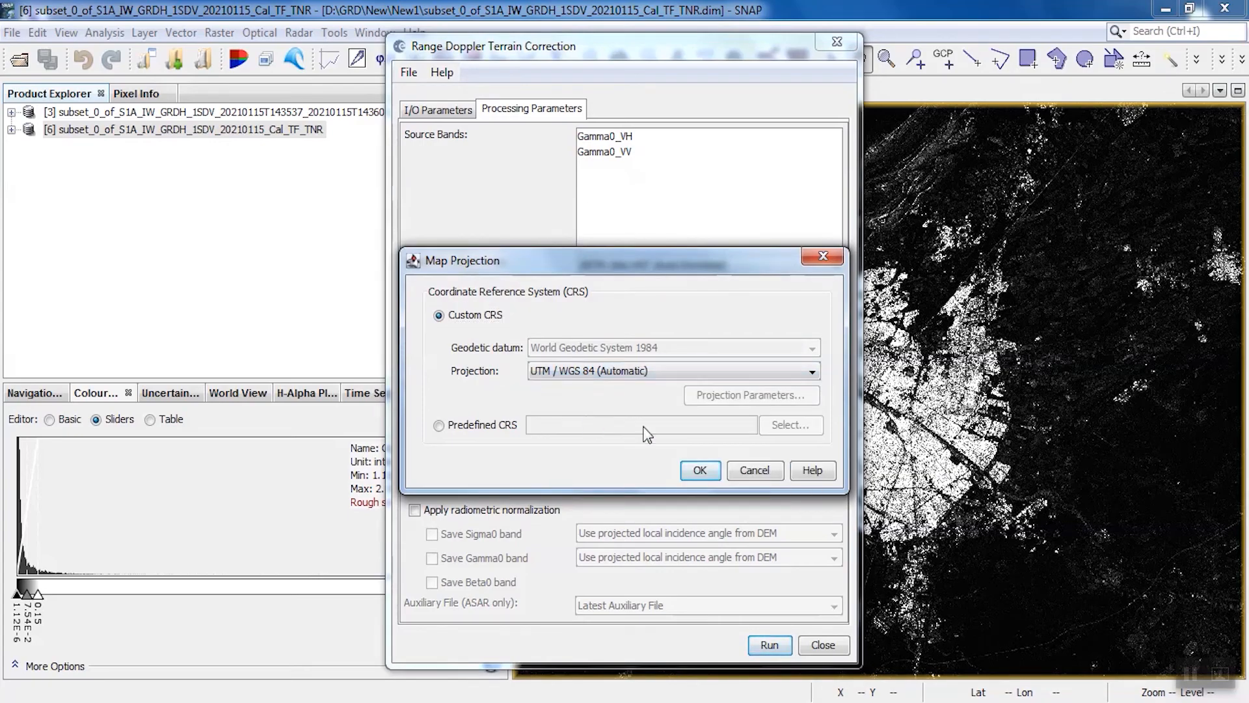
left_click(699, 470)
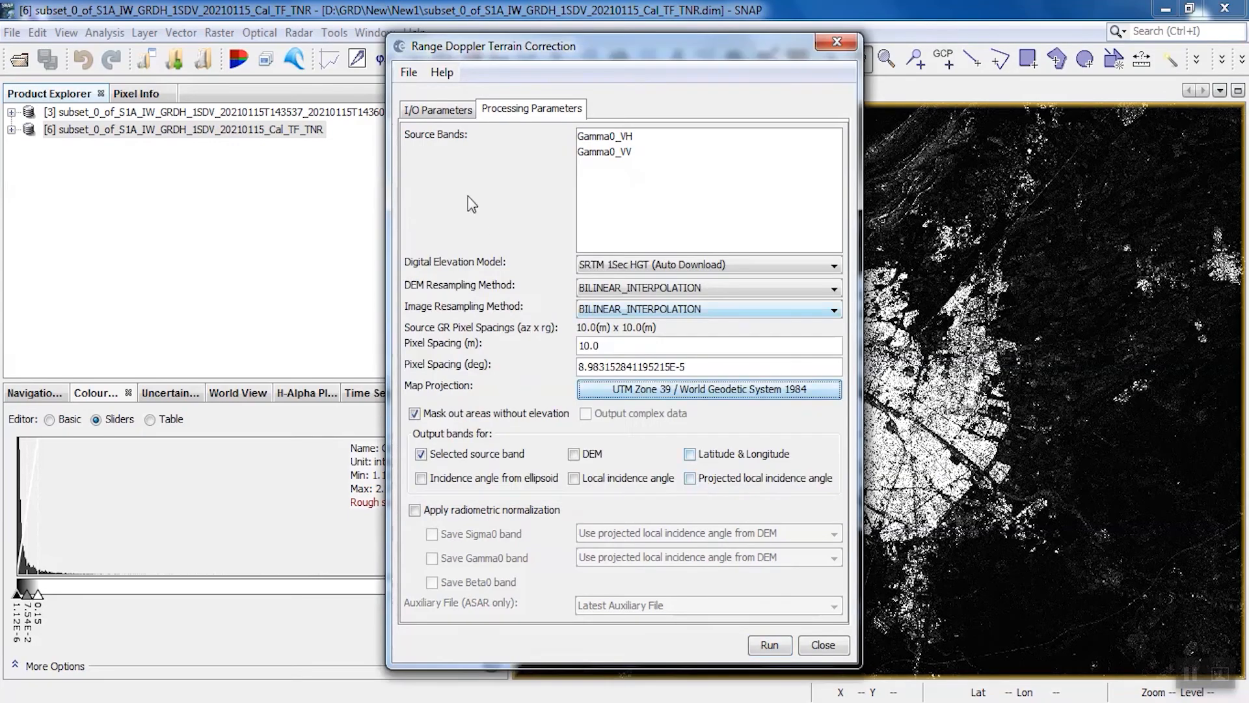
left_click(456, 114)
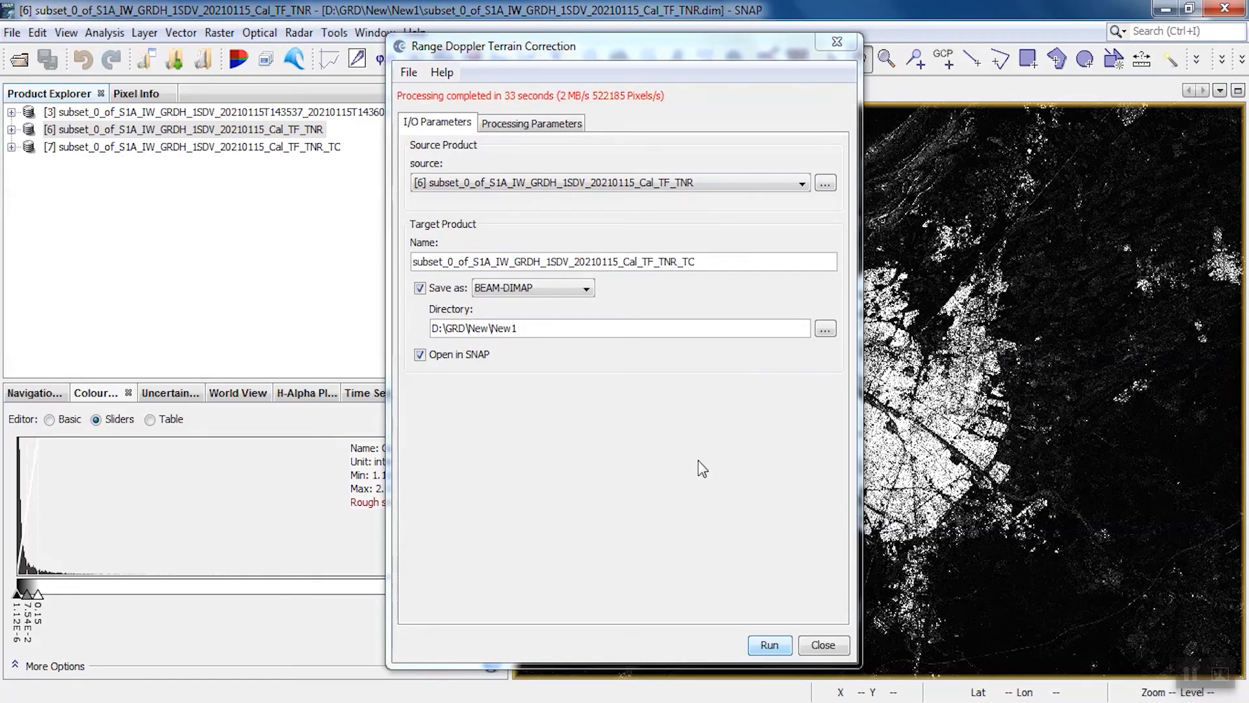
left_click(831, 43)
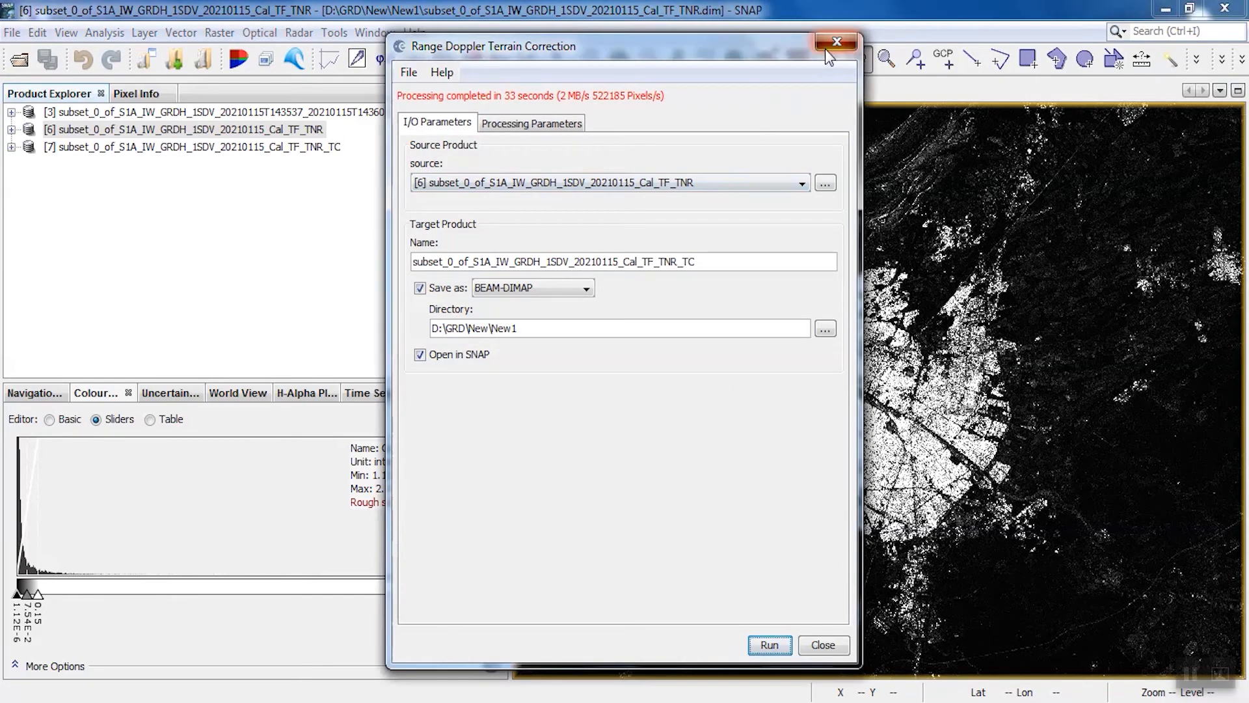
Close the Cal_TF_TNR product and display the Gamma0_VH and Gamma0_VV bands of the terrain-corrected product
right_click(278, 133)
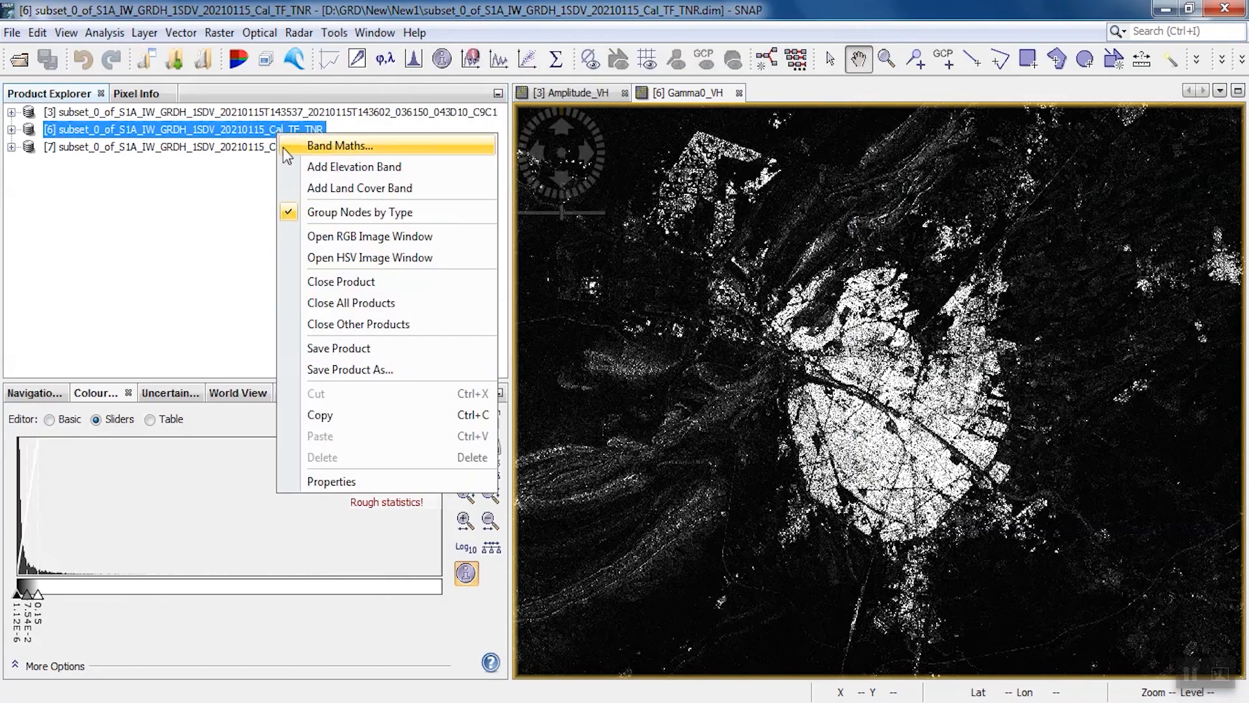
left_click(331, 281)
left_click(12, 129)
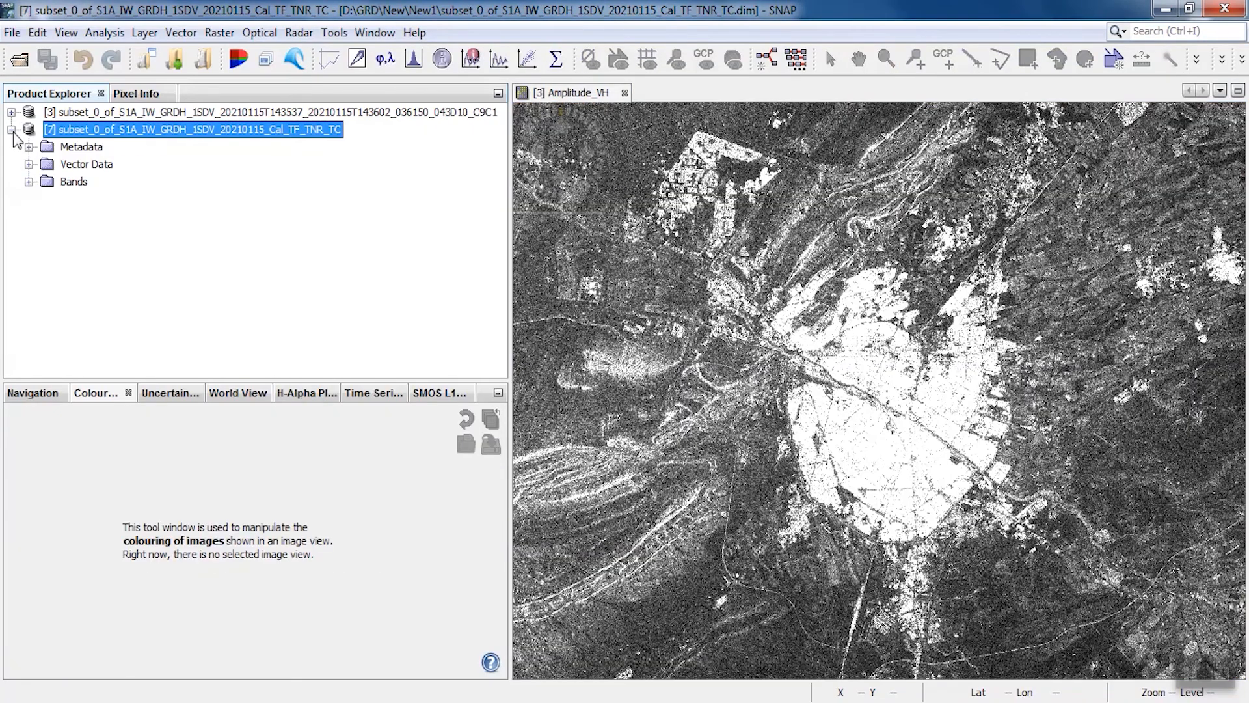
left_click(29, 181)
double_click(91, 201)
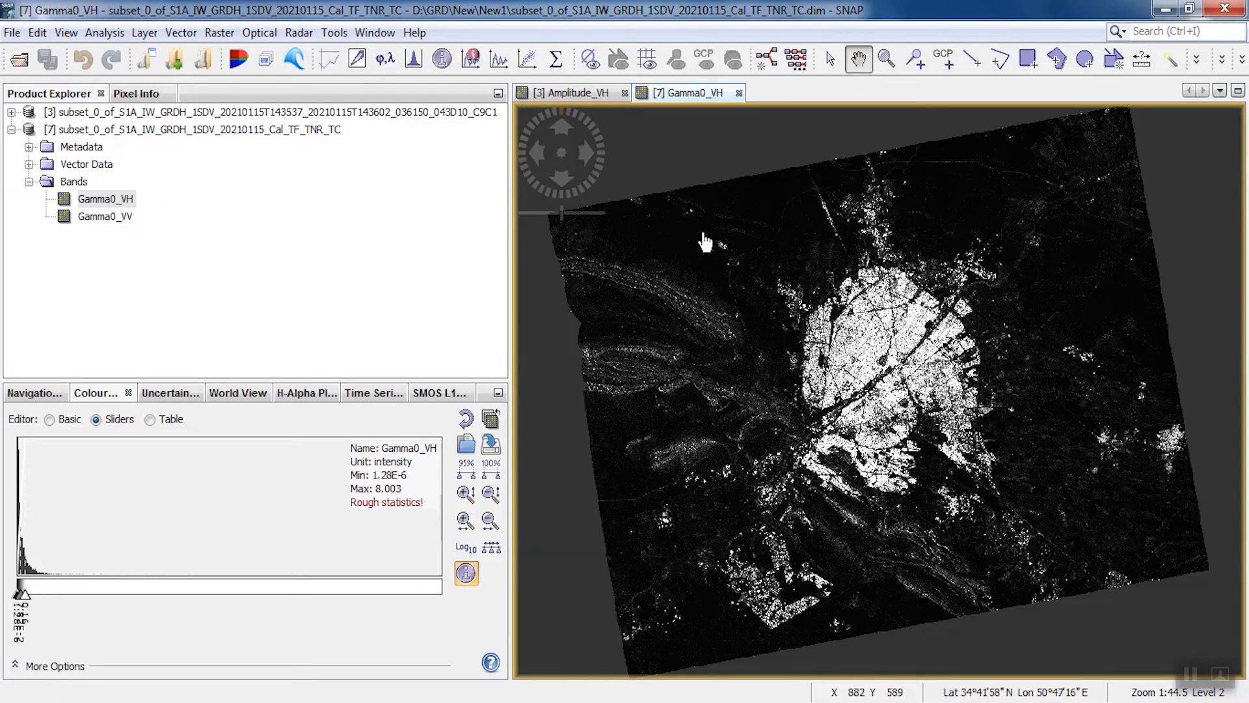
double_click(123, 218)
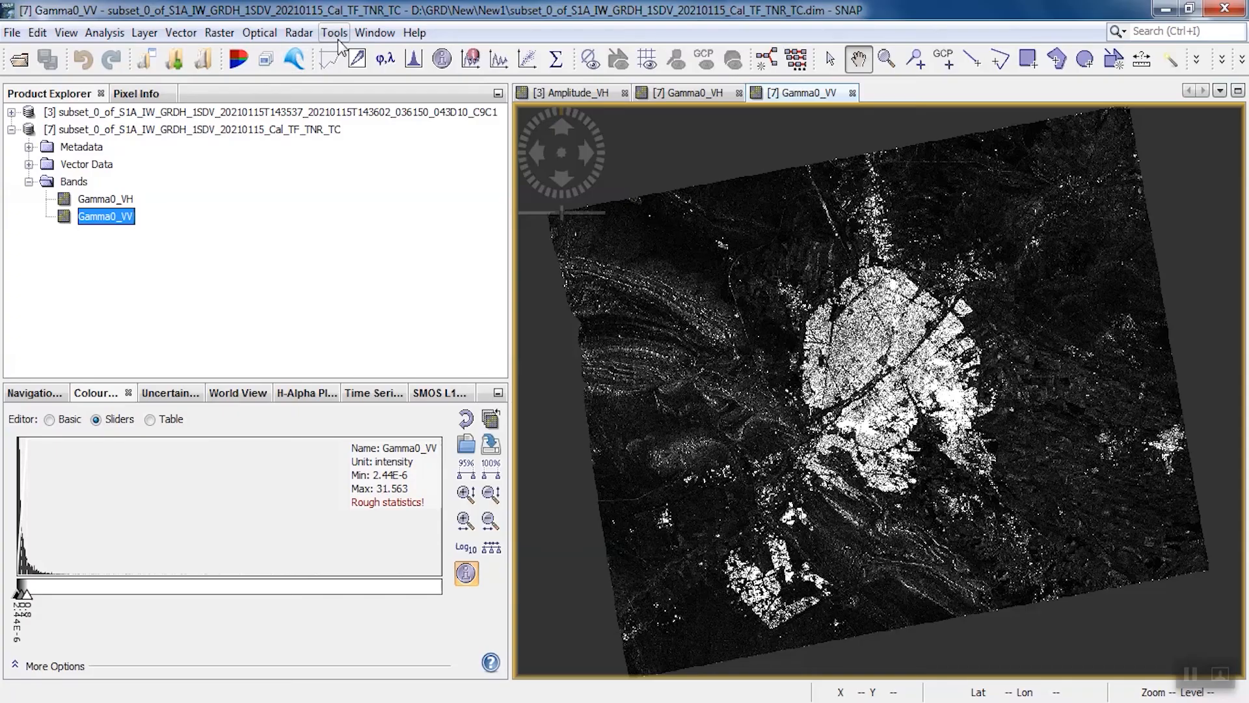
Open GraphBuilder and delete the default Write operator from the new graph
left_click(338, 39)
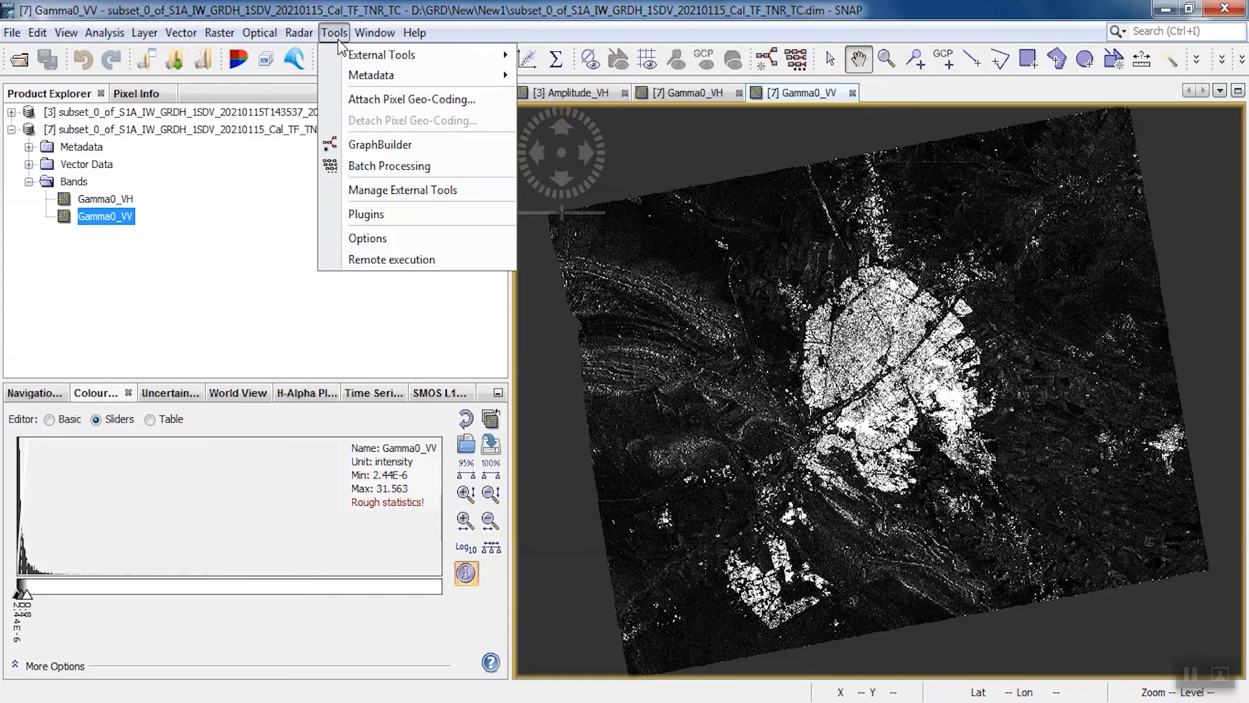
left_click(352, 145)
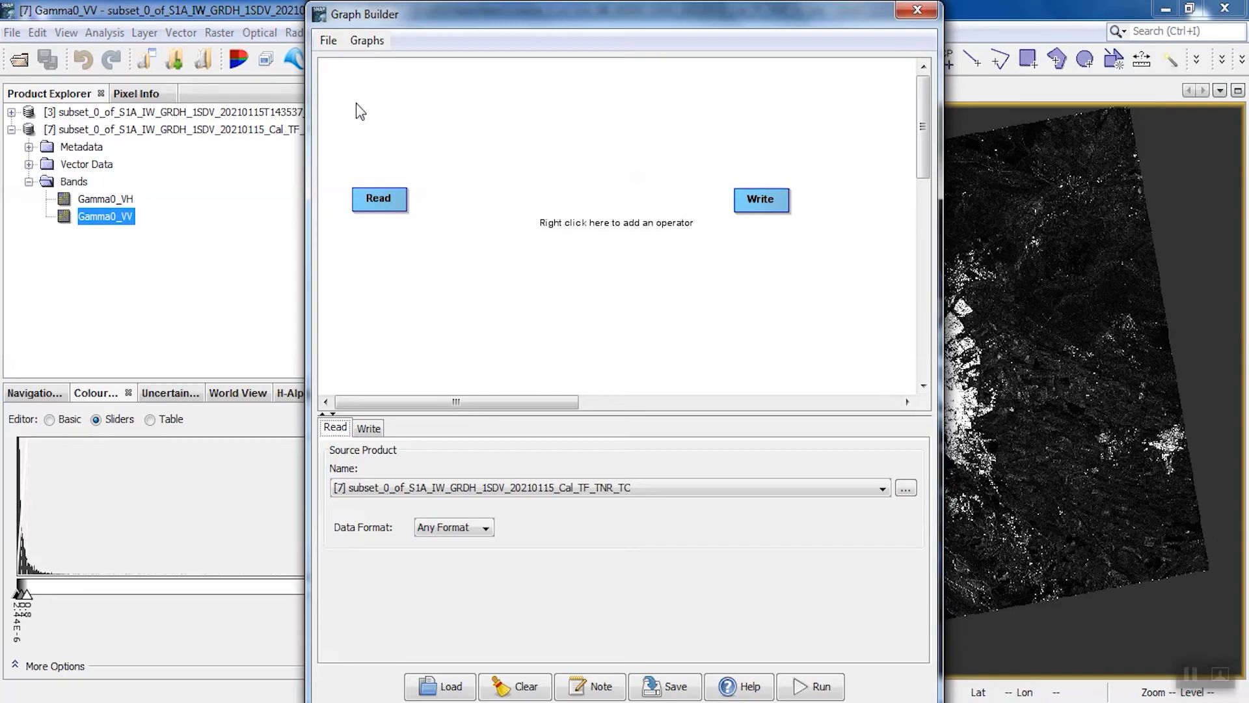
left_click(759, 199)
right_click(759, 197)
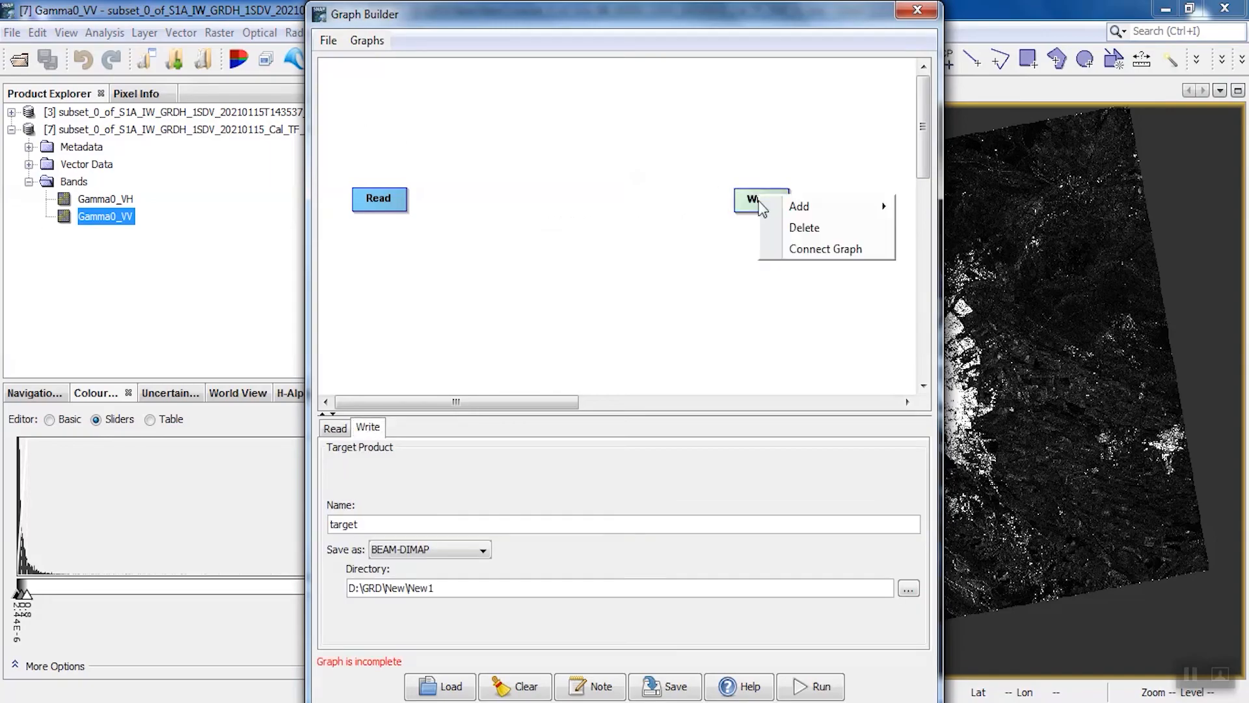
left_click(797, 227)
Shift the Read operator slightly and set its source product to subset_0_of_S1A_IW_GRDH_1SDV_20210115T143537_20210115T143602_036150_043D10_C9C1
left_click_drag(394, 207, 383, 202)
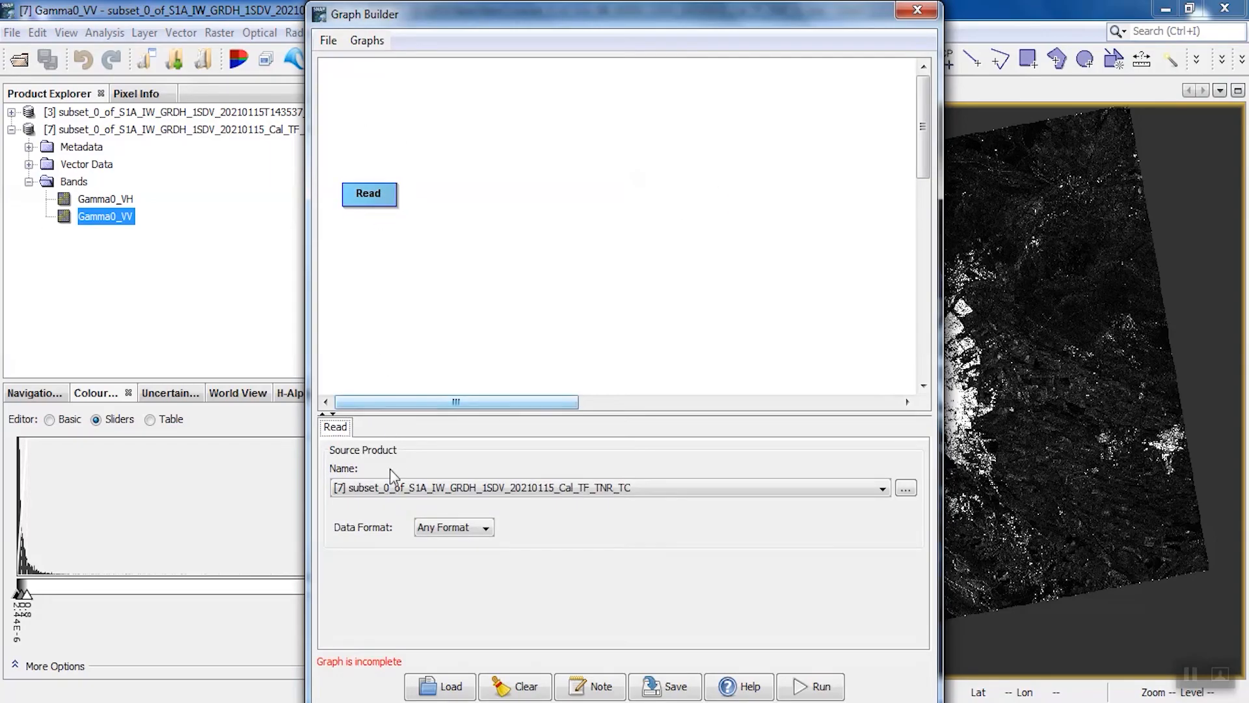
left_click(392, 486)
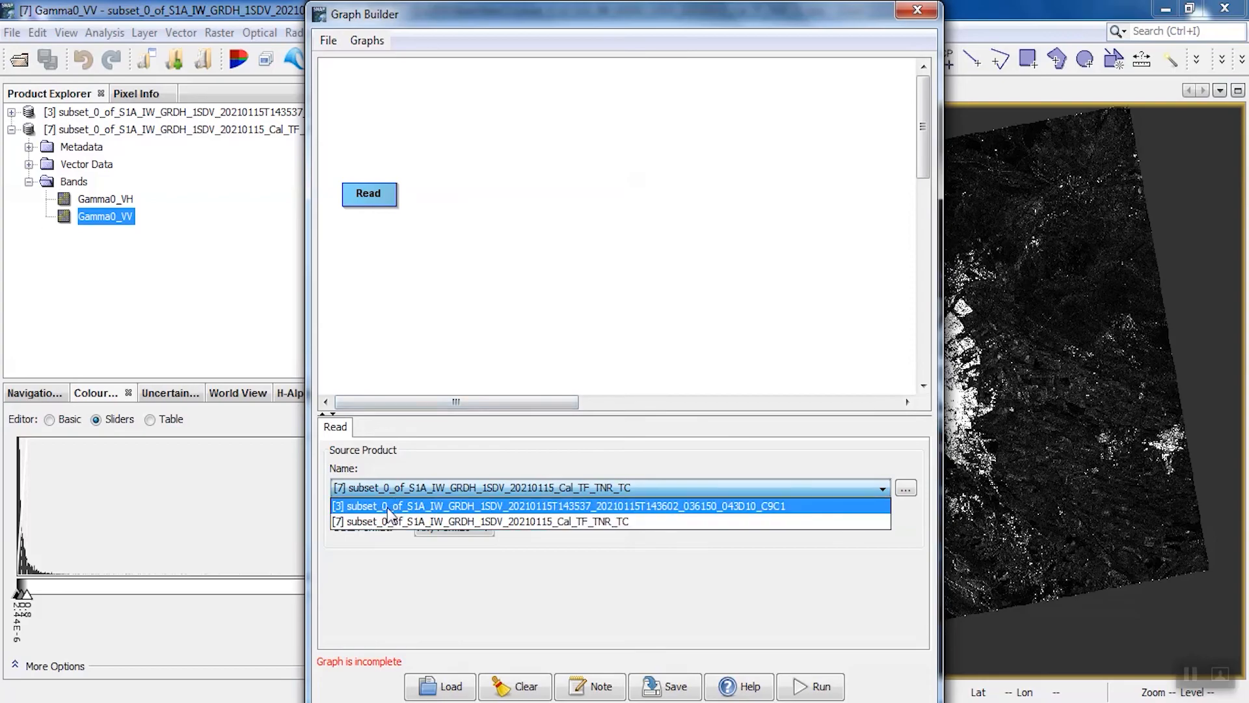
left_click(388, 505)
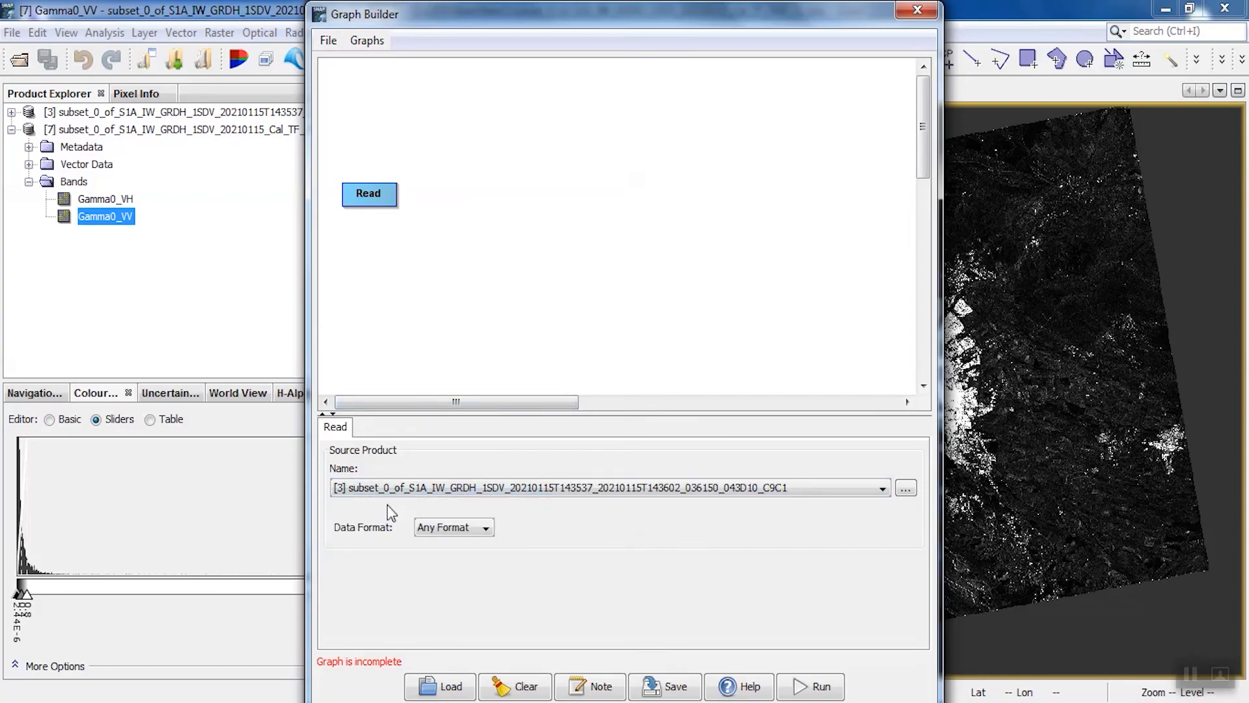
Add a radiometric Calibration operator beside Read and connect Read to it
right_click(430, 197)
mouse_move(463, 202)
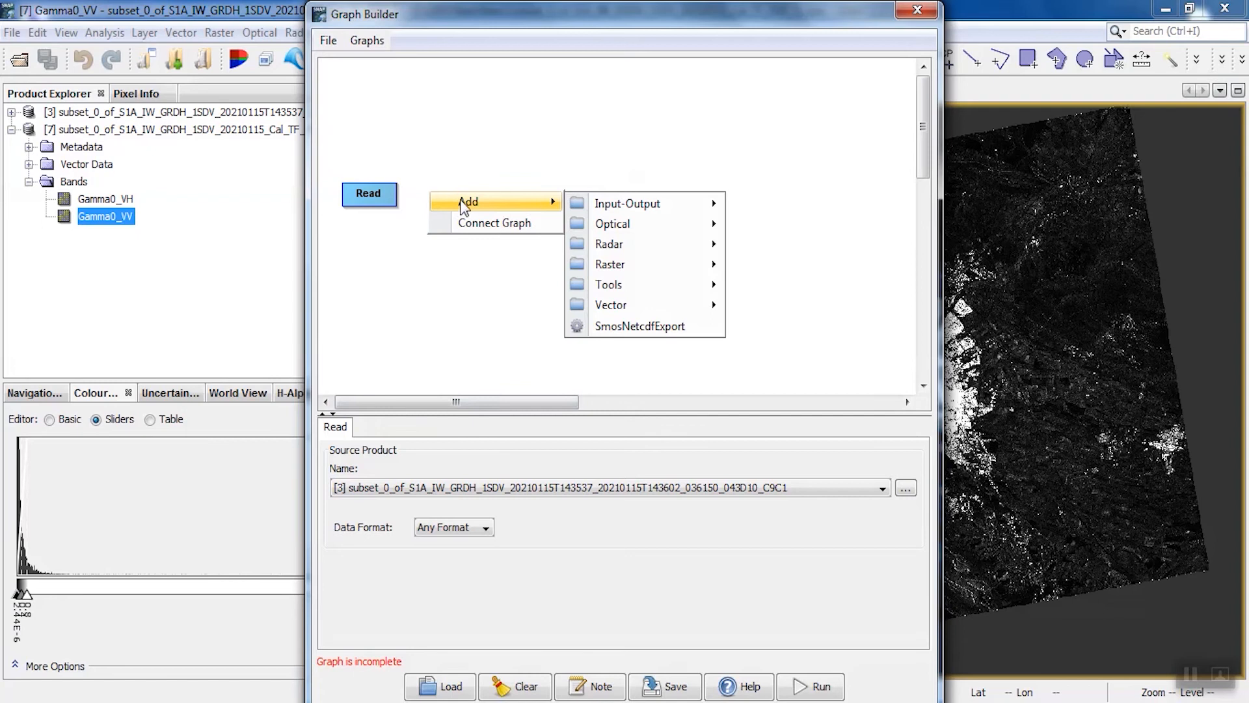
mouse_move(620, 249)
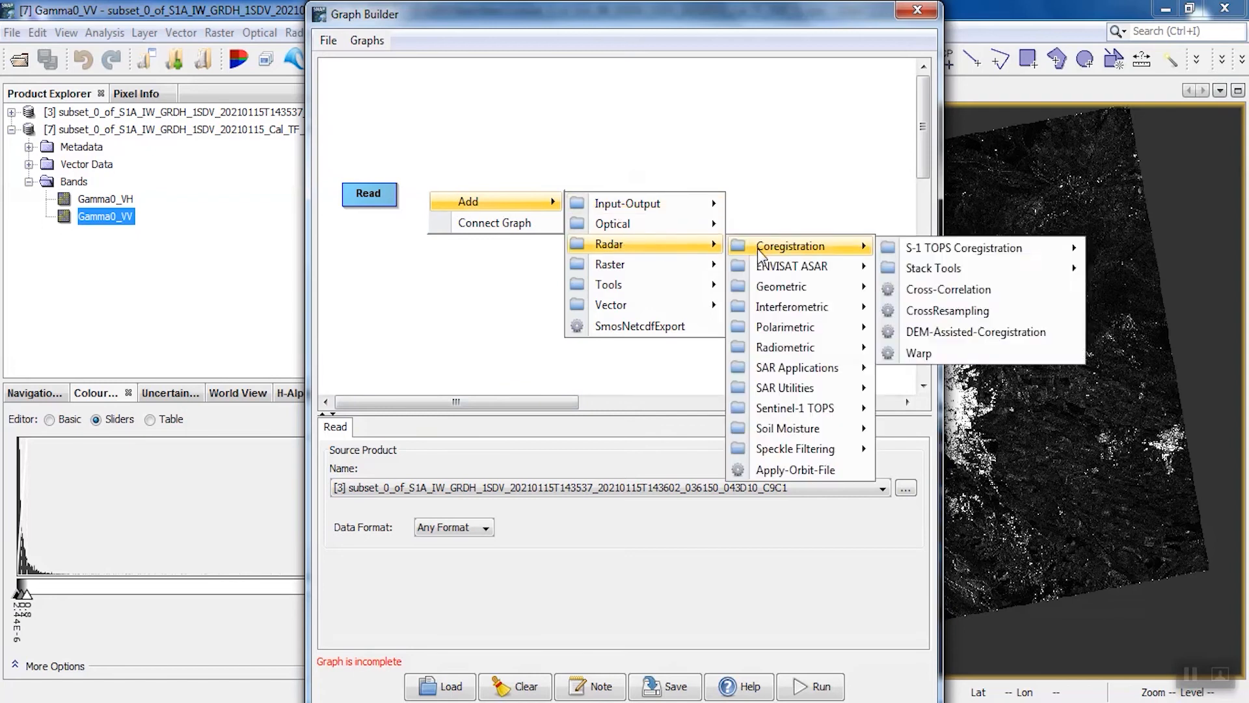
mouse_move(769, 353)
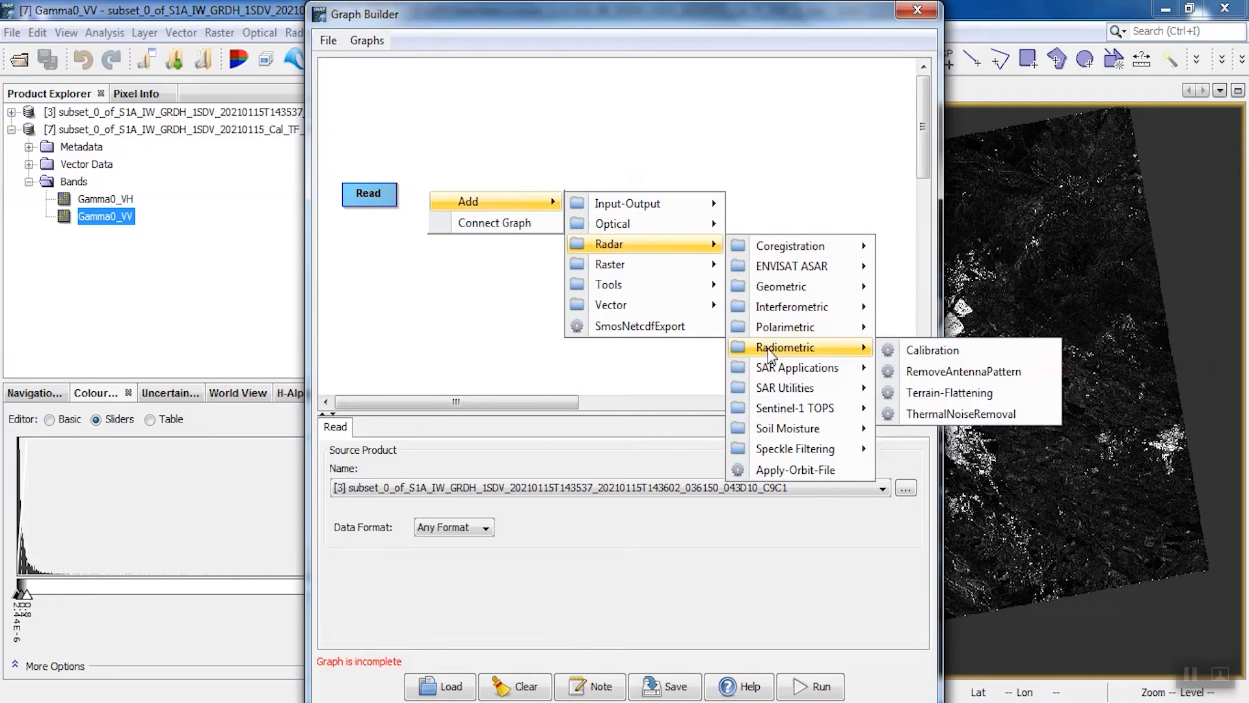
left_click(933, 350)
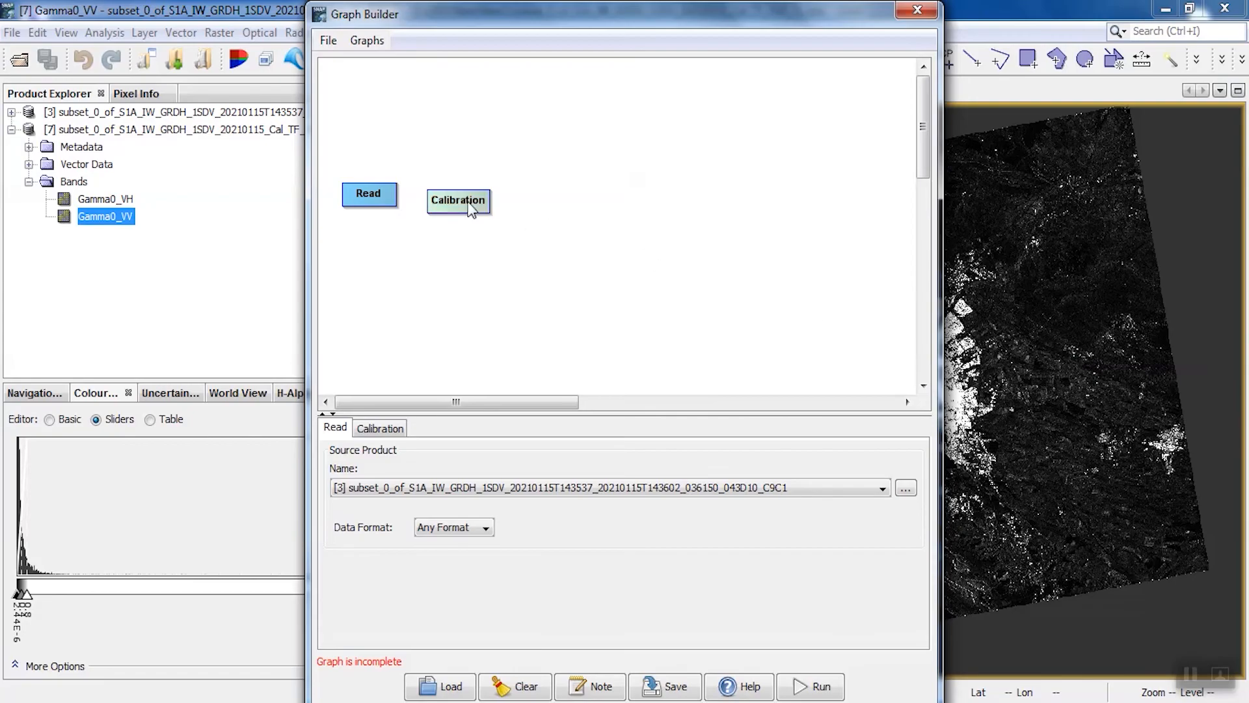
left_click_drag(398, 199, 464, 198)
Add a radiometric Terrain-Flattening operator after Calibration and connect Calibration to it
right_click(531, 192)
mouse_move(551, 203)
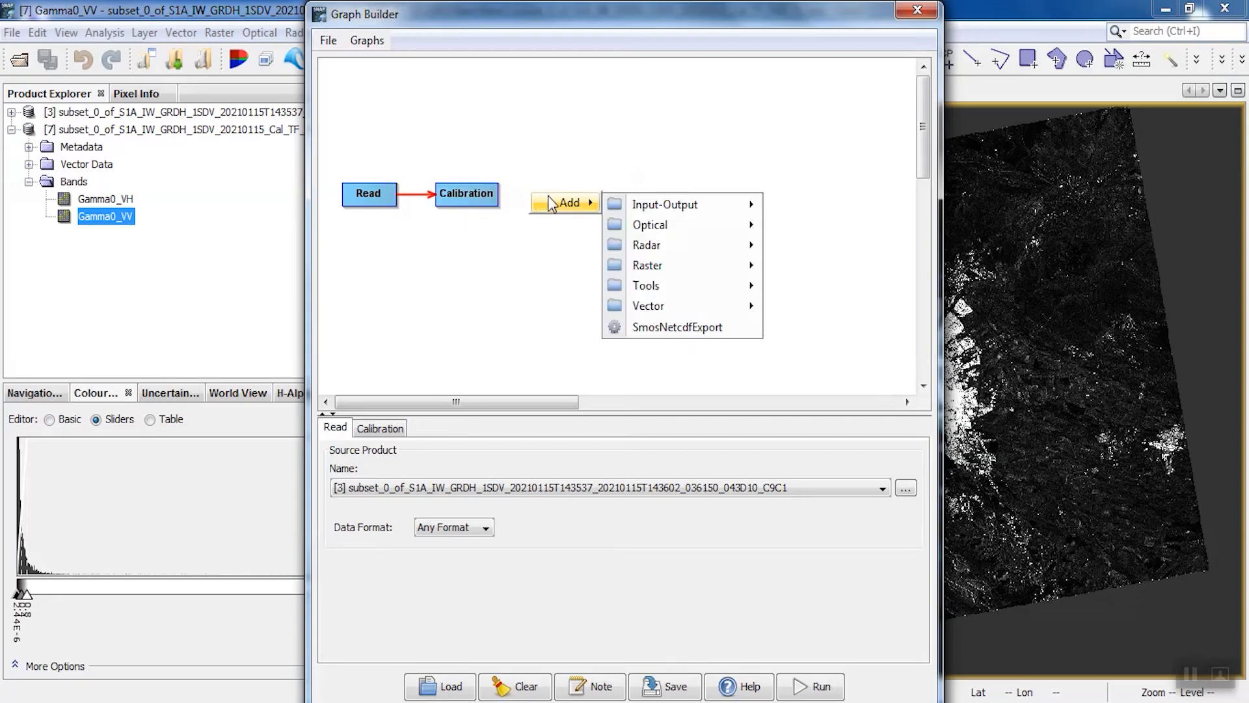
mouse_move(694, 248)
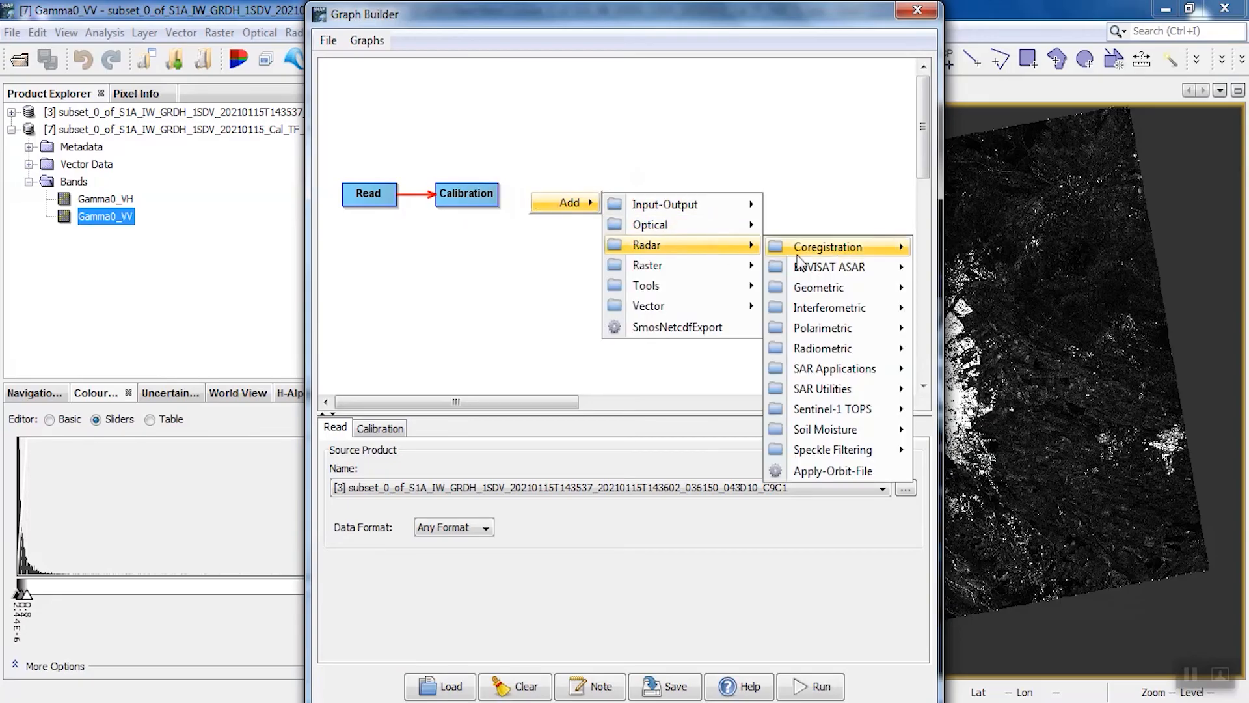
mouse_move(825, 348)
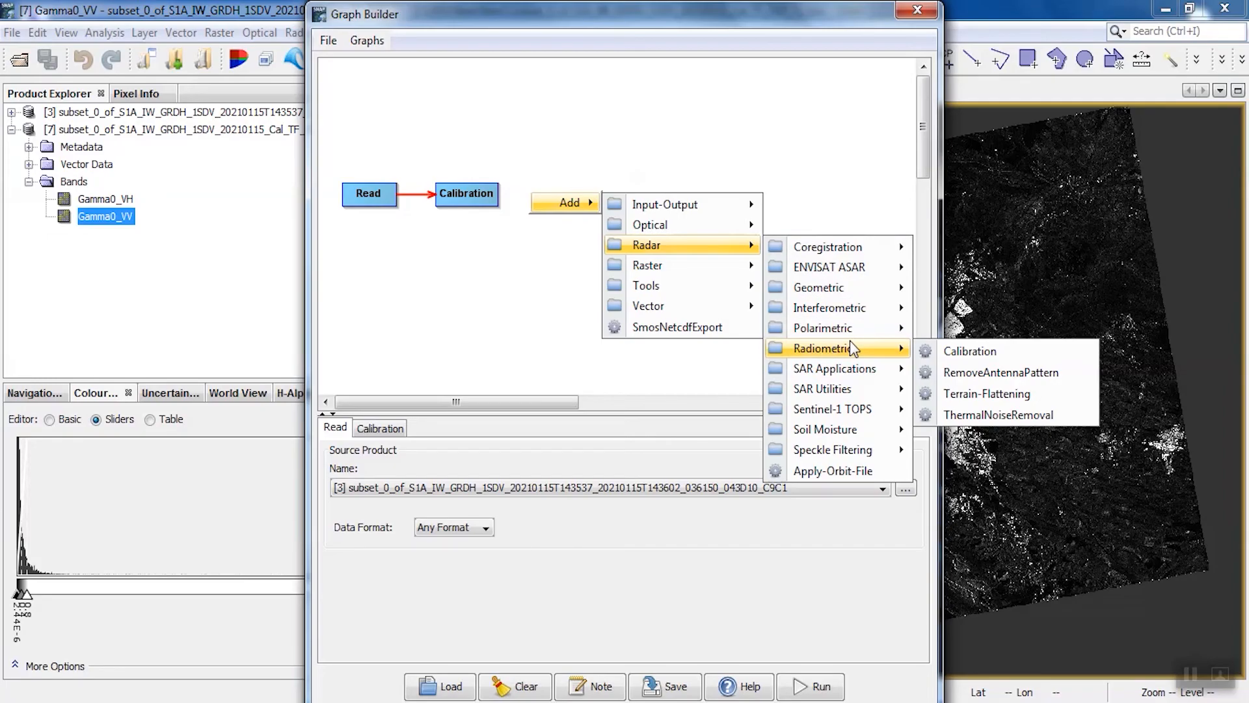
left_click(943, 393)
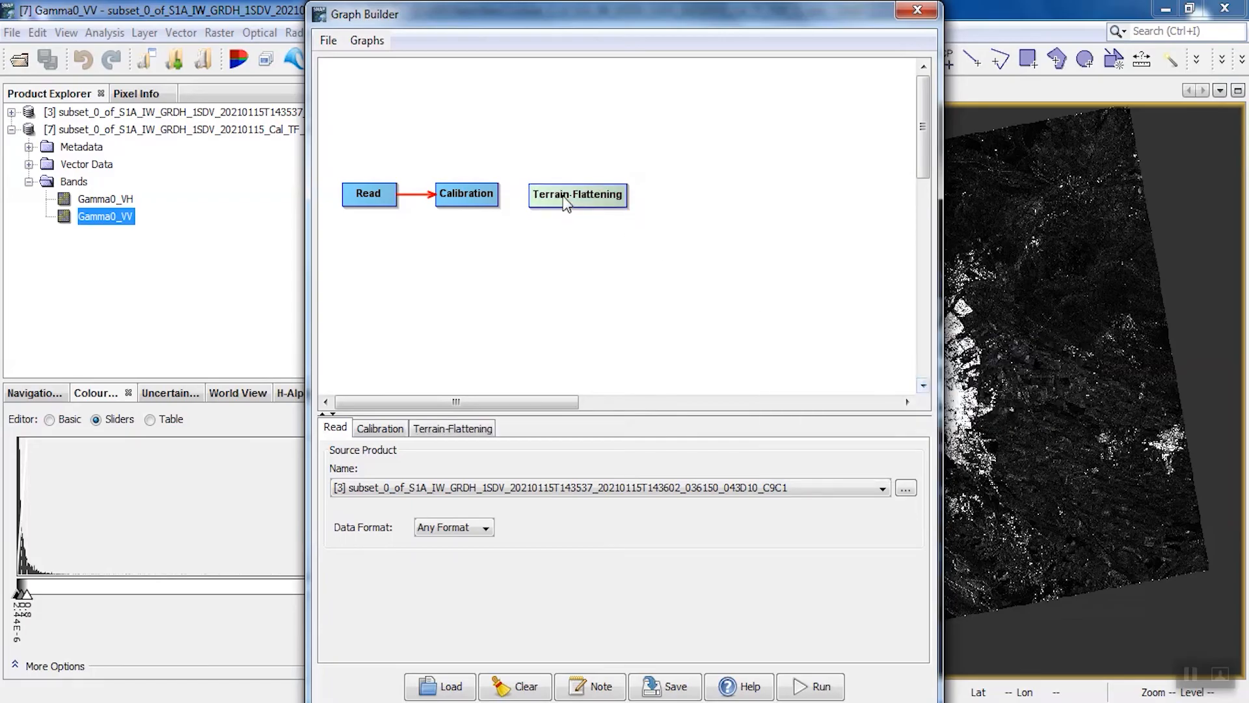
left_click_drag(497, 195, 621, 200)
Add a ThermalNoiseRemoval operator after Terrain-Flattening, align it with the row and connect Terrain-Flattening to it
right_click(674, 193)
mouse_move(712, 202)
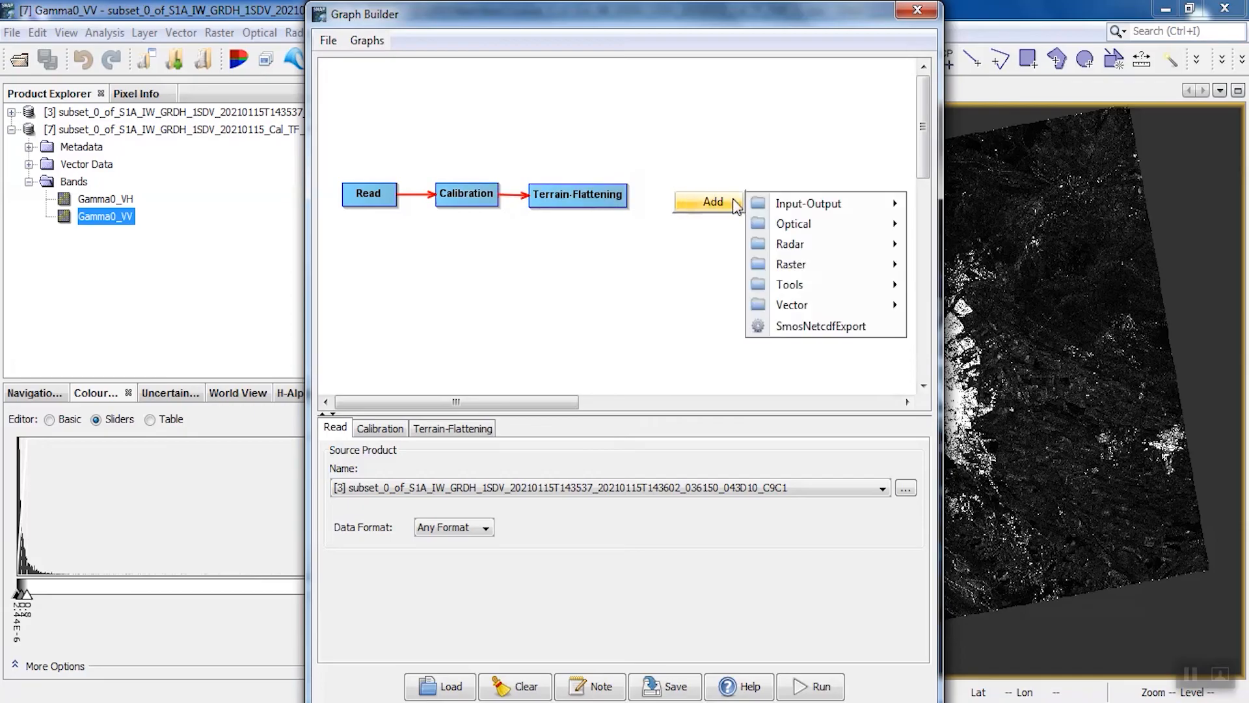
mouse_move(795, 245)
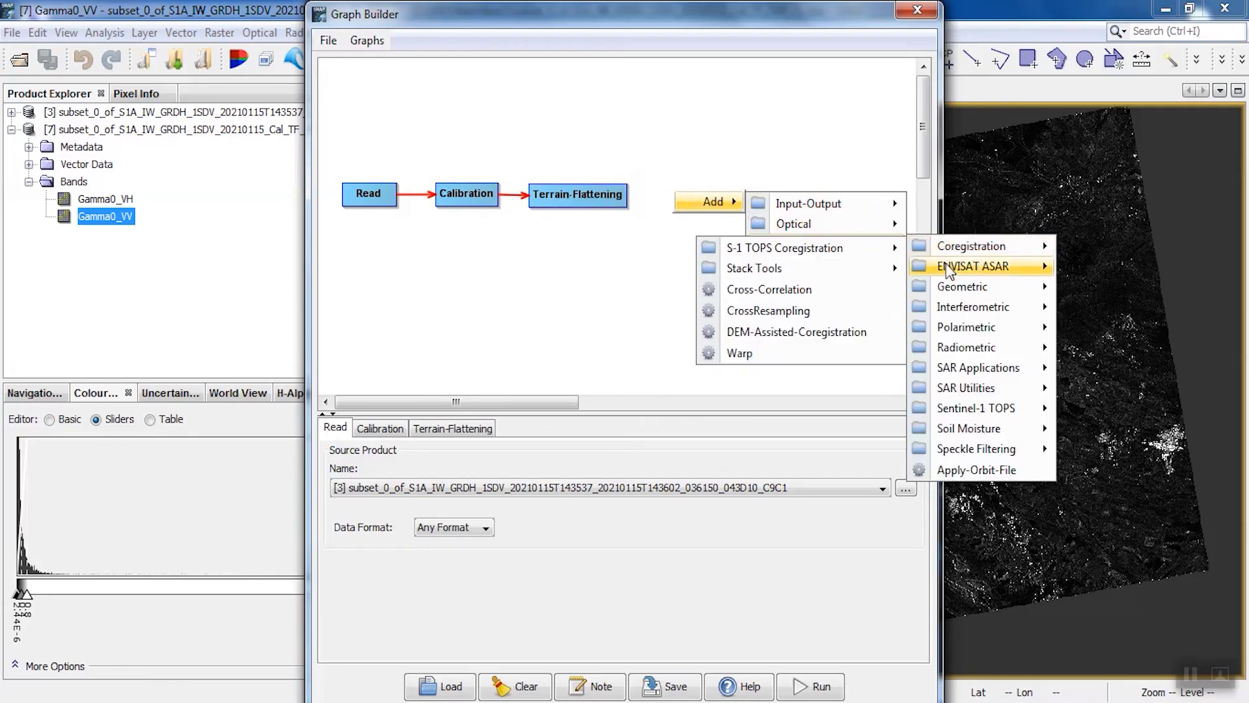
mouse_move(945, 350)
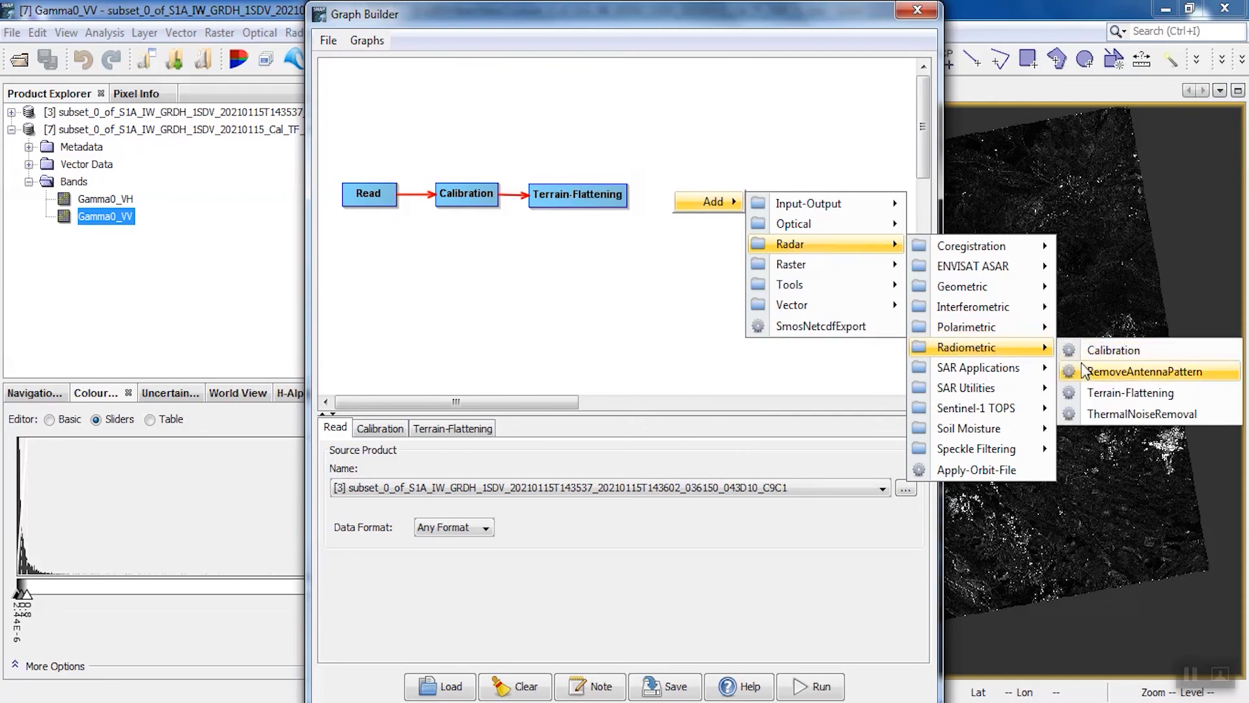
left_click(1091, 414)
left_click_drag(726, 203, 714, 195)
left_click_drag(621, 201, 677, 198)
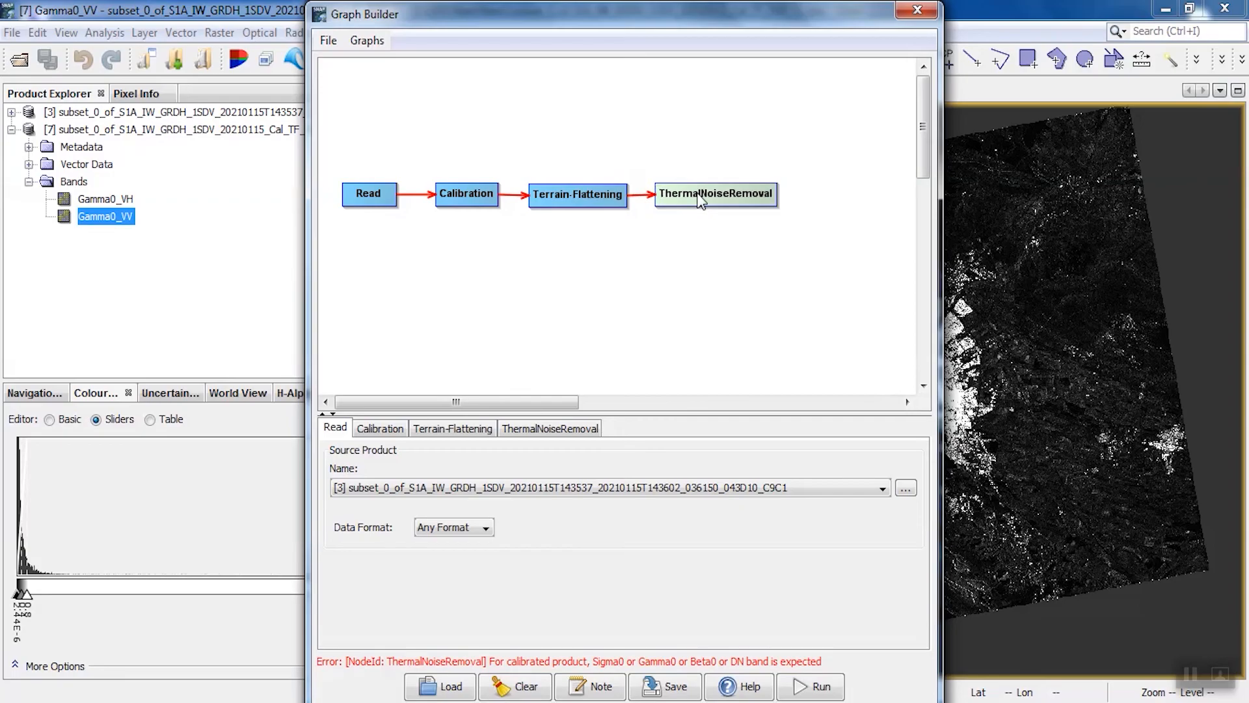
Add a geometric Terrain-Correction operator below ThermalNoiseRemoval and connect ThermalNoiseRemoval to it
right_click(678, 252)
mouse_move(719, 262)
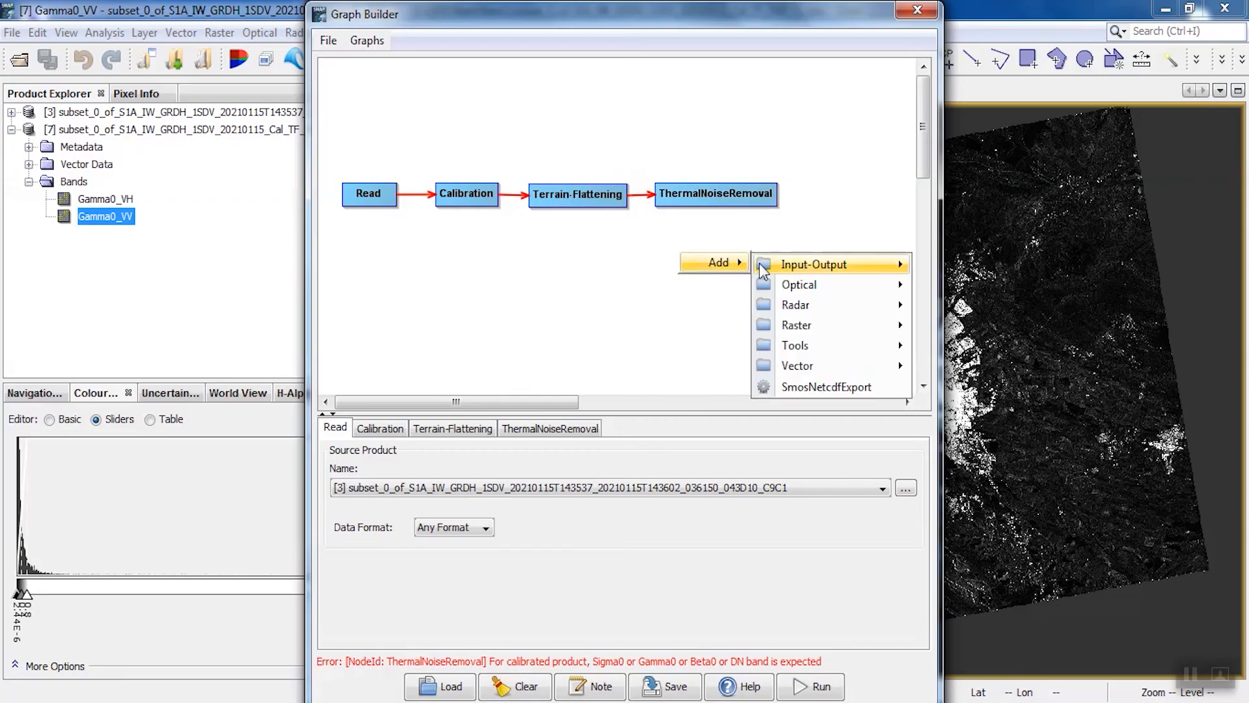
mouse_move(806, 305)
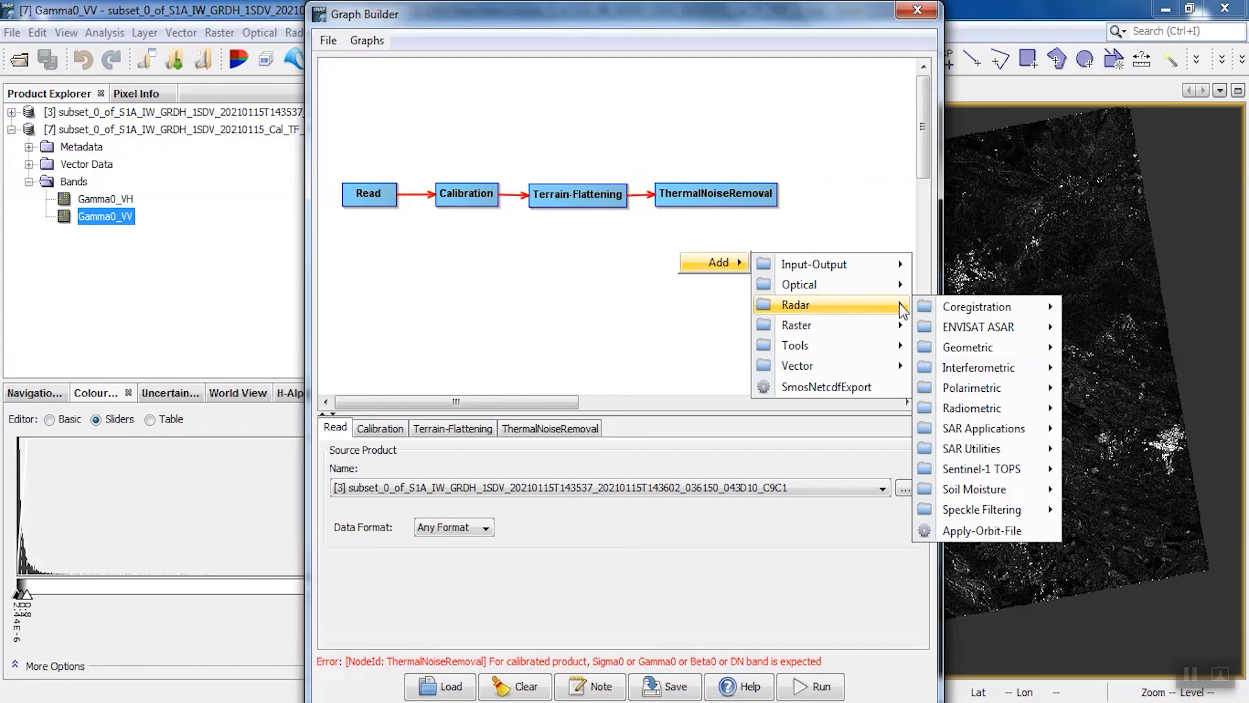
mouse_move(946, 345)
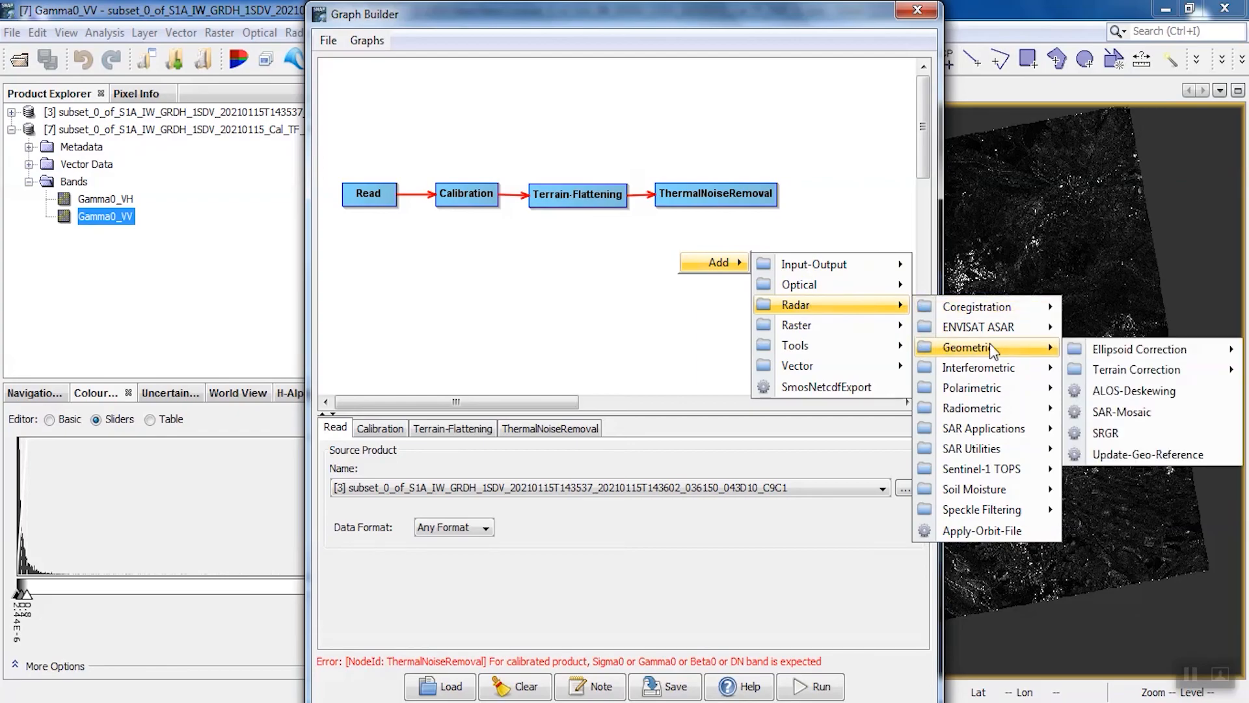
mouse_move(1076, 352)
mouse_move(1099, 376)
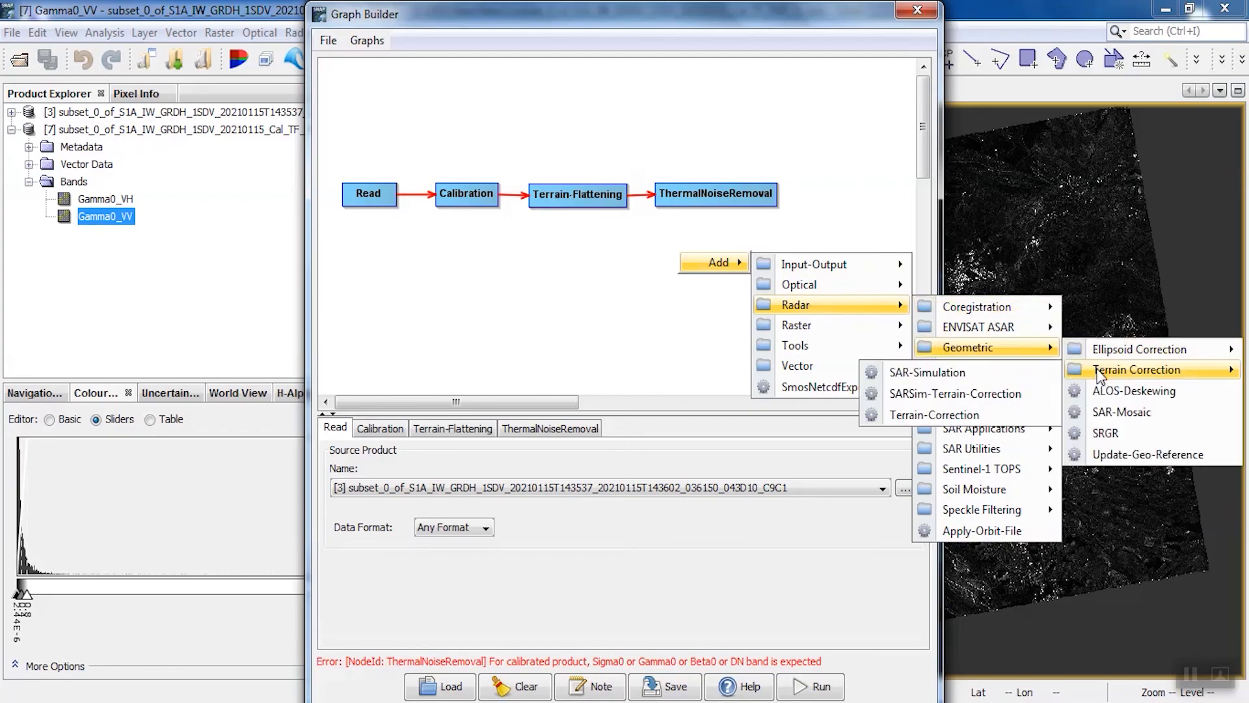
left_click(964, 411)
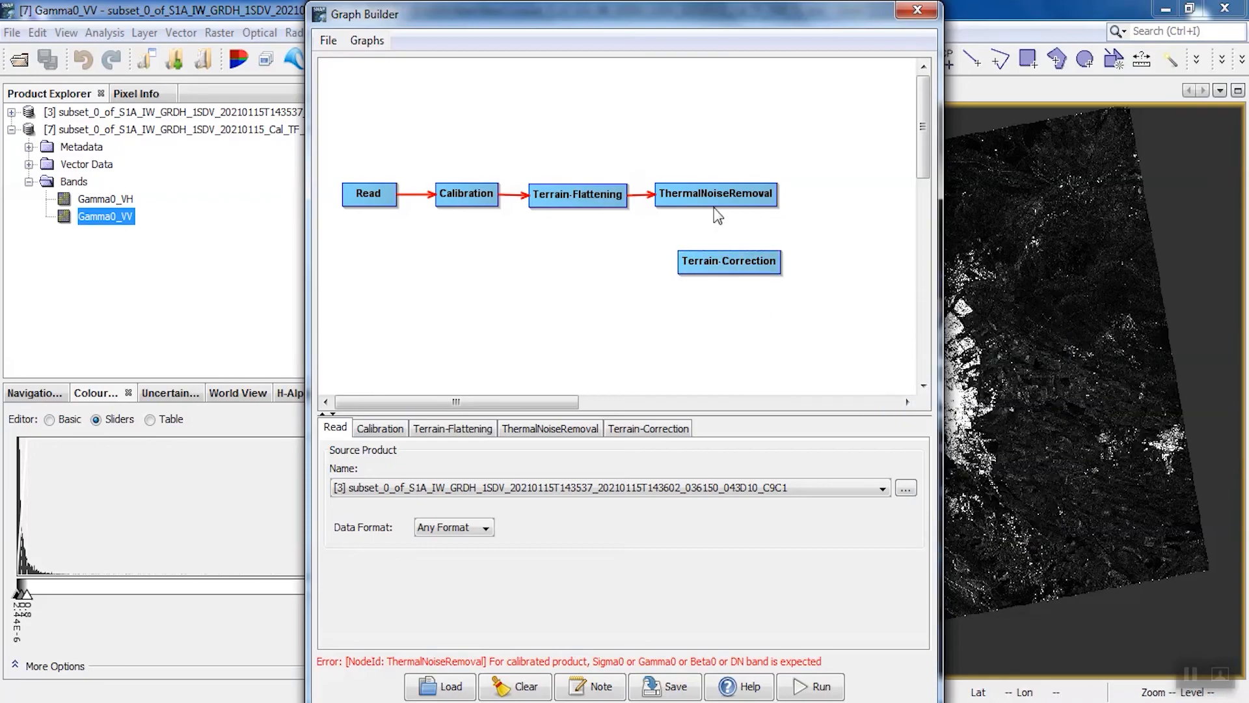
left_click_drag(776, 196, 785, 206)
left_click_drag(752, 243, 737, 263)
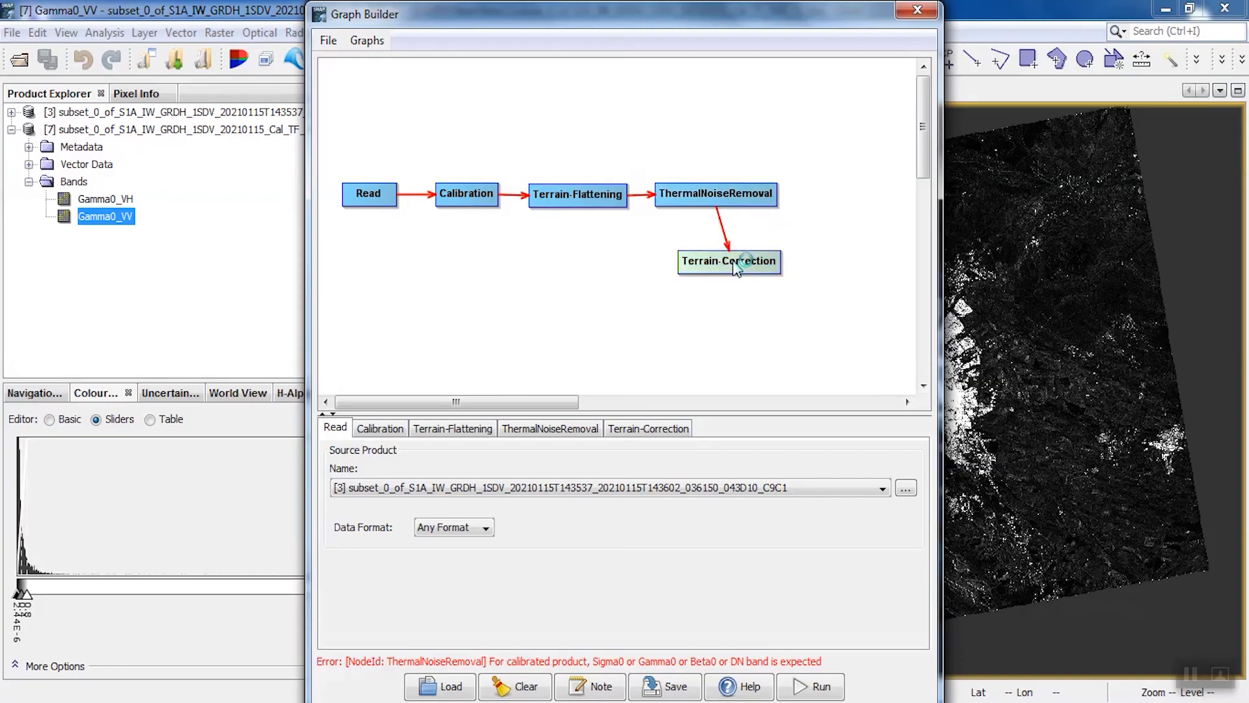
Add a Write operator, place it beside Terrain-Correction and connect Terrain-Correction to it
right_click(726, 308)
mouse_move(758, 318)
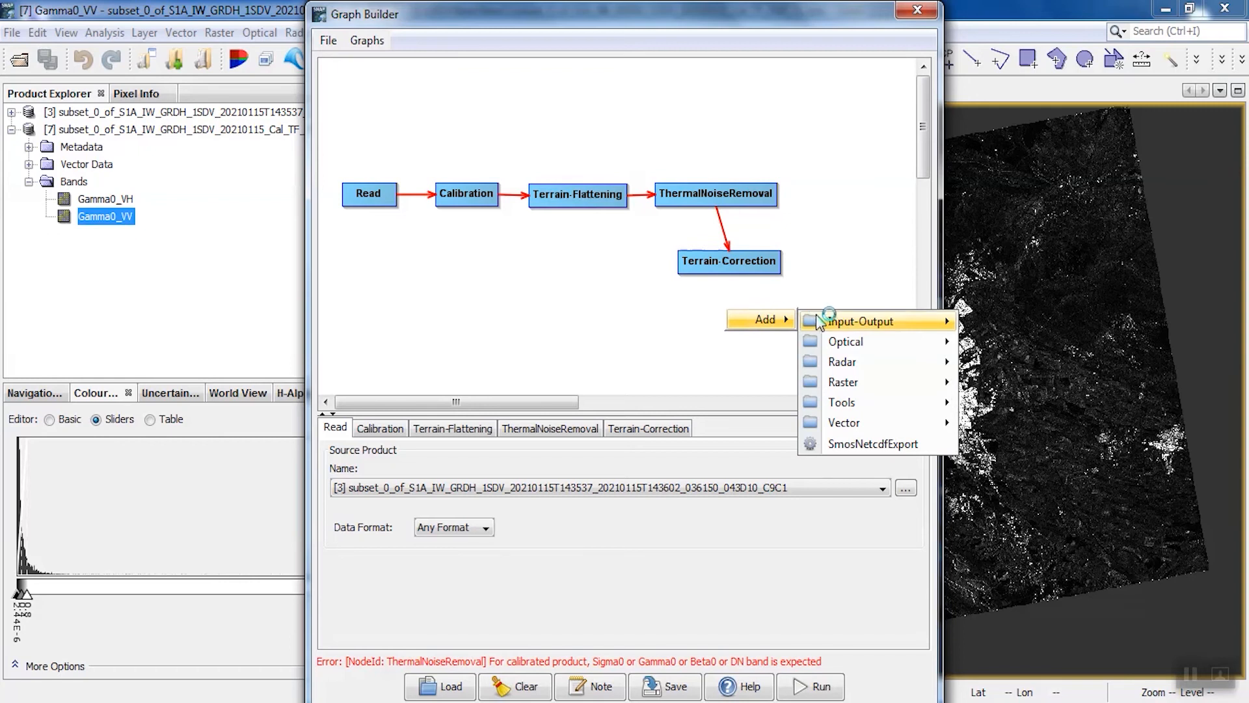
mouse_move(845, 320)
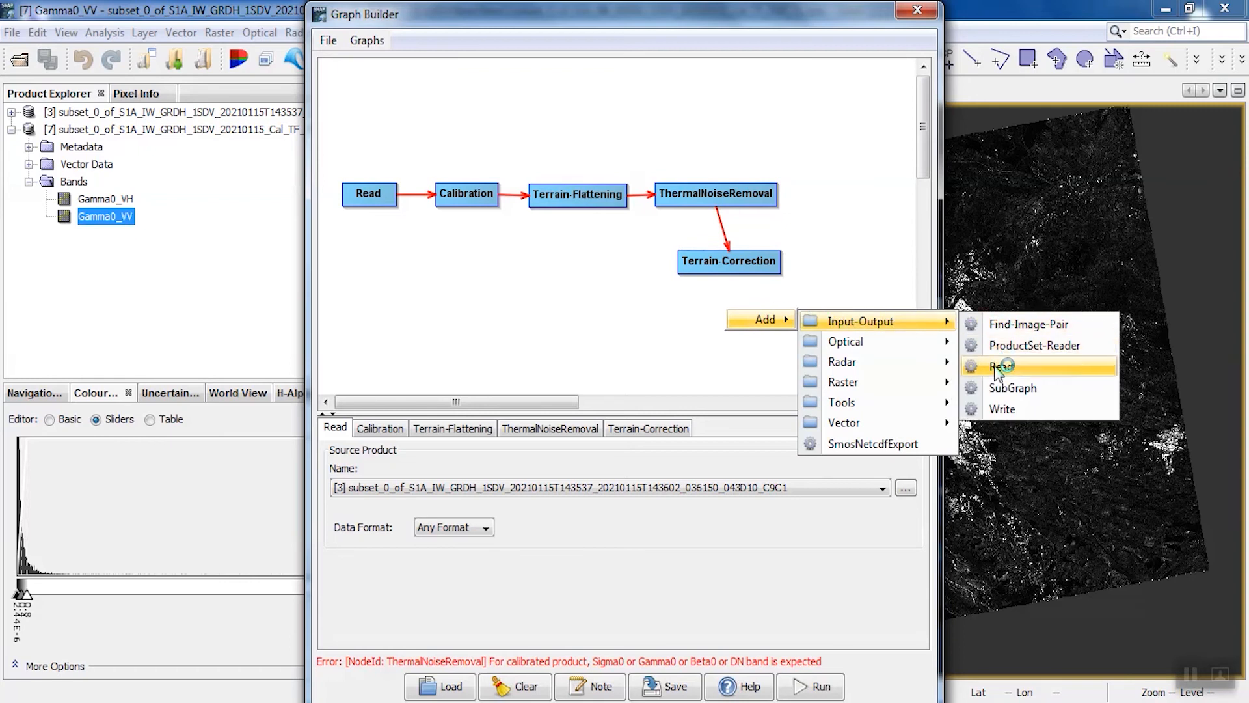
left_click(1002, 409)
left_click_drag(754, 329, 854, 271)
left_click(730, 265)
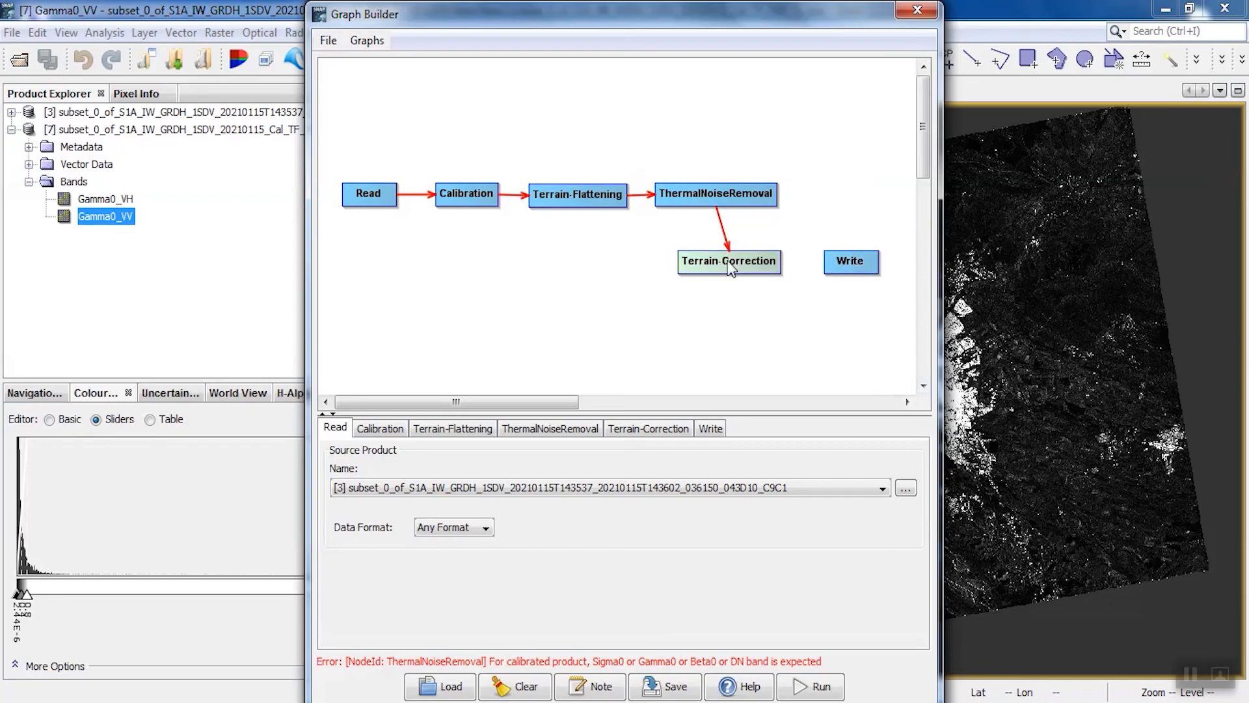
left_click_drag(781, 261, 833, 266)
left_click(608, 310)
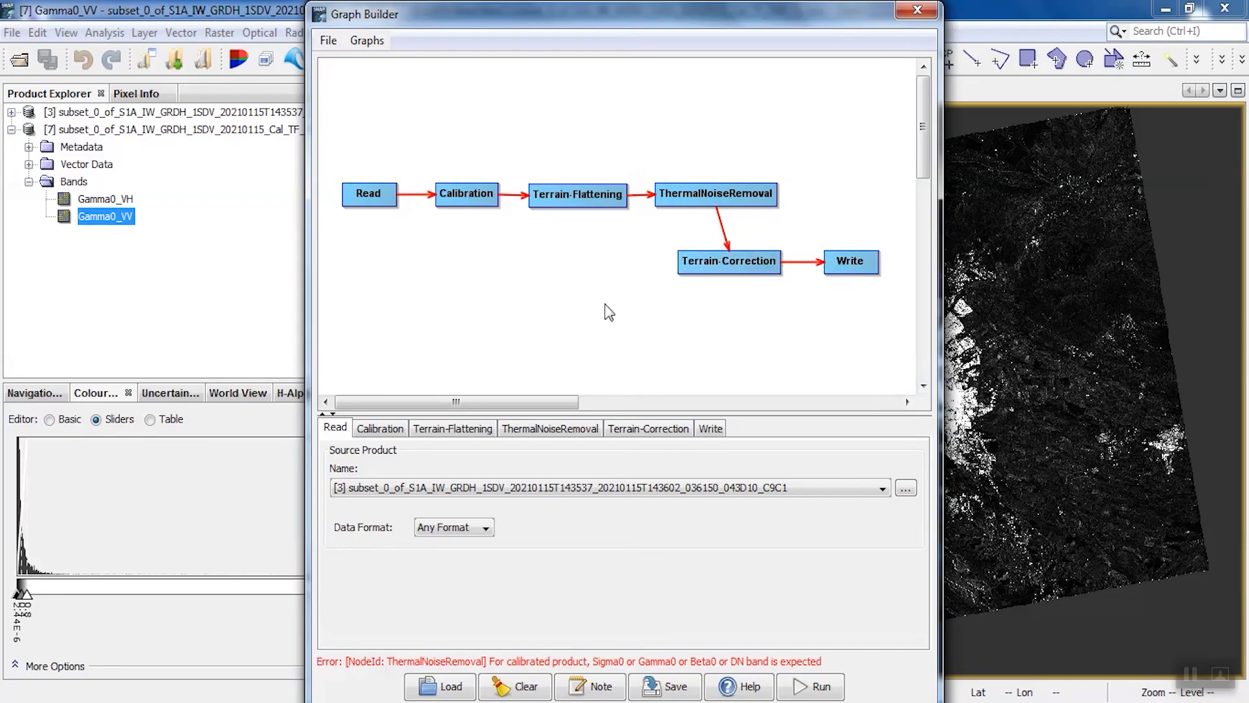
Configure the Calibration operator to output the beta0 band instead of the sigma0 band
left_click(391, 431)
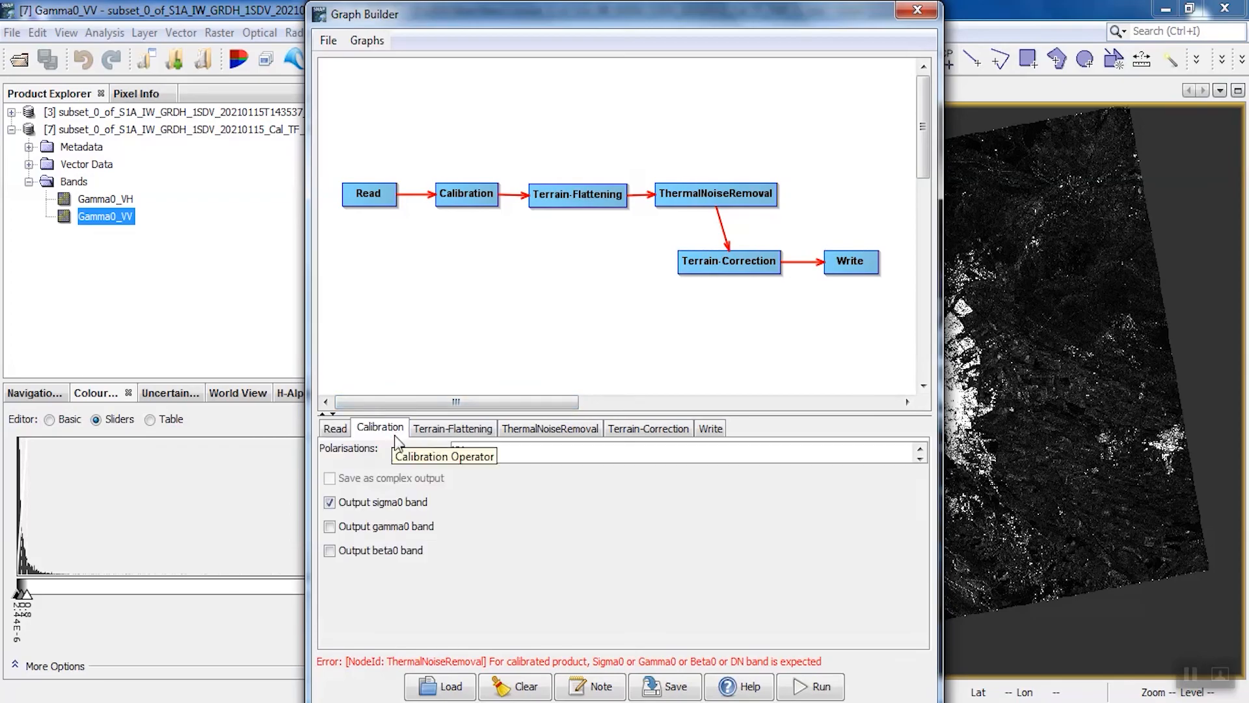
left_click(329, 551)
left_click(329, 503)
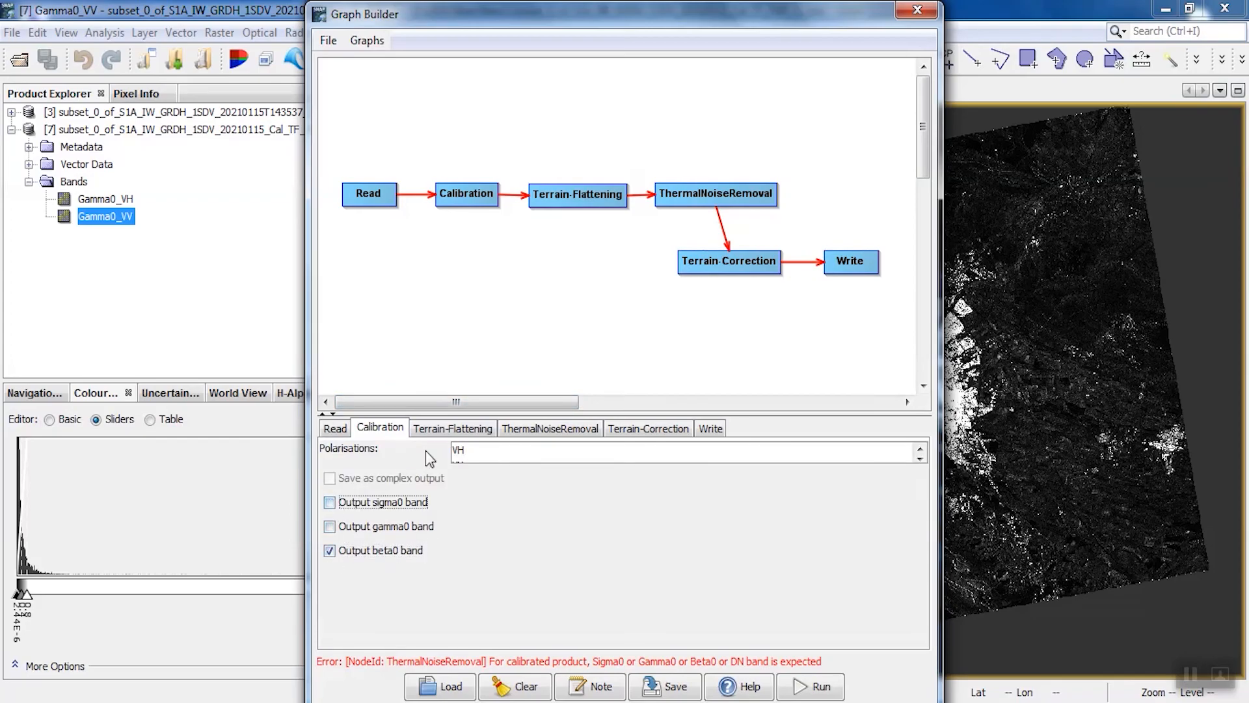
Choose SRTM 1Sec HGT (Auto Download) as the Terrain-Flattening digital elevation model and check its remaining parameters
left_click(437, 435)
left_click(513, 579)
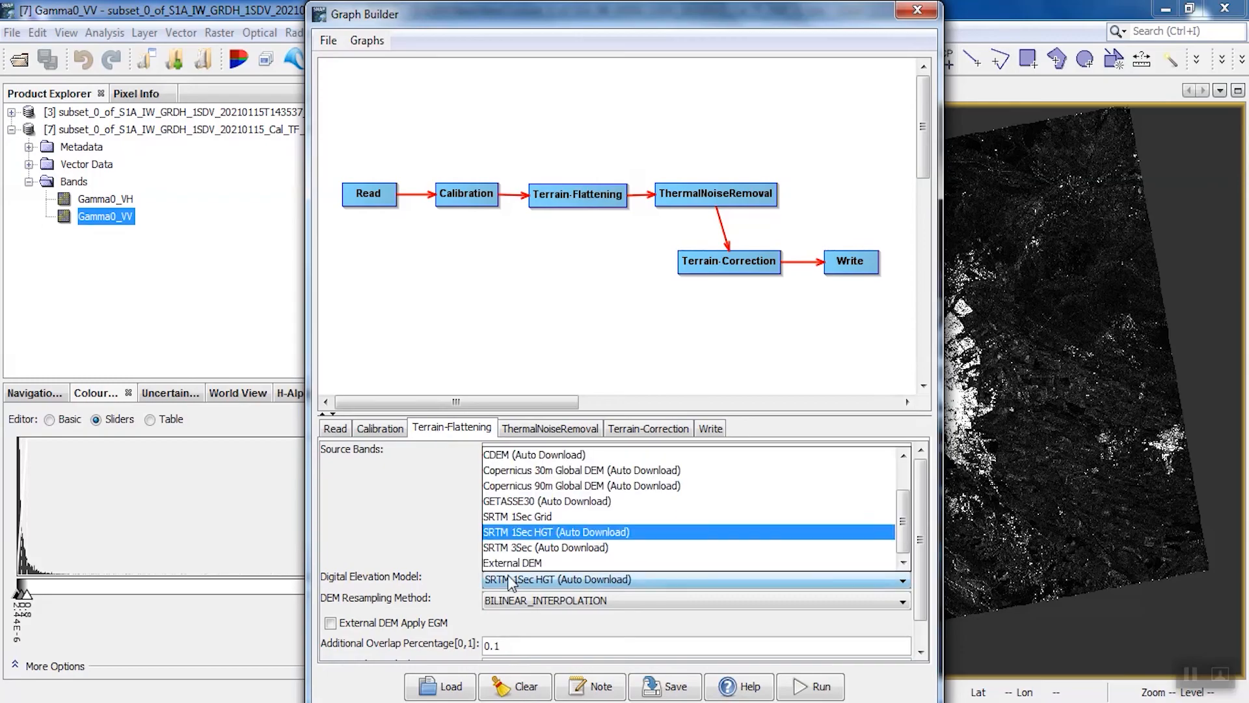
left_click(511, 533)
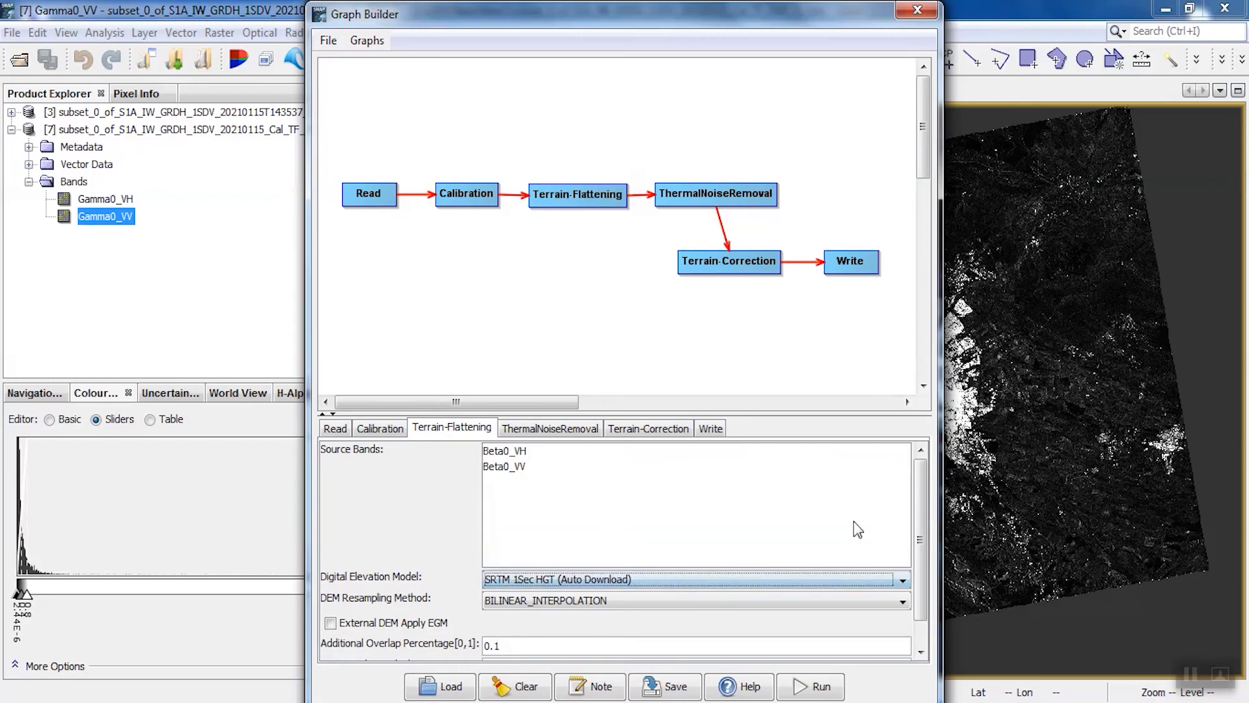
scroll(923, 605, "down", 2)
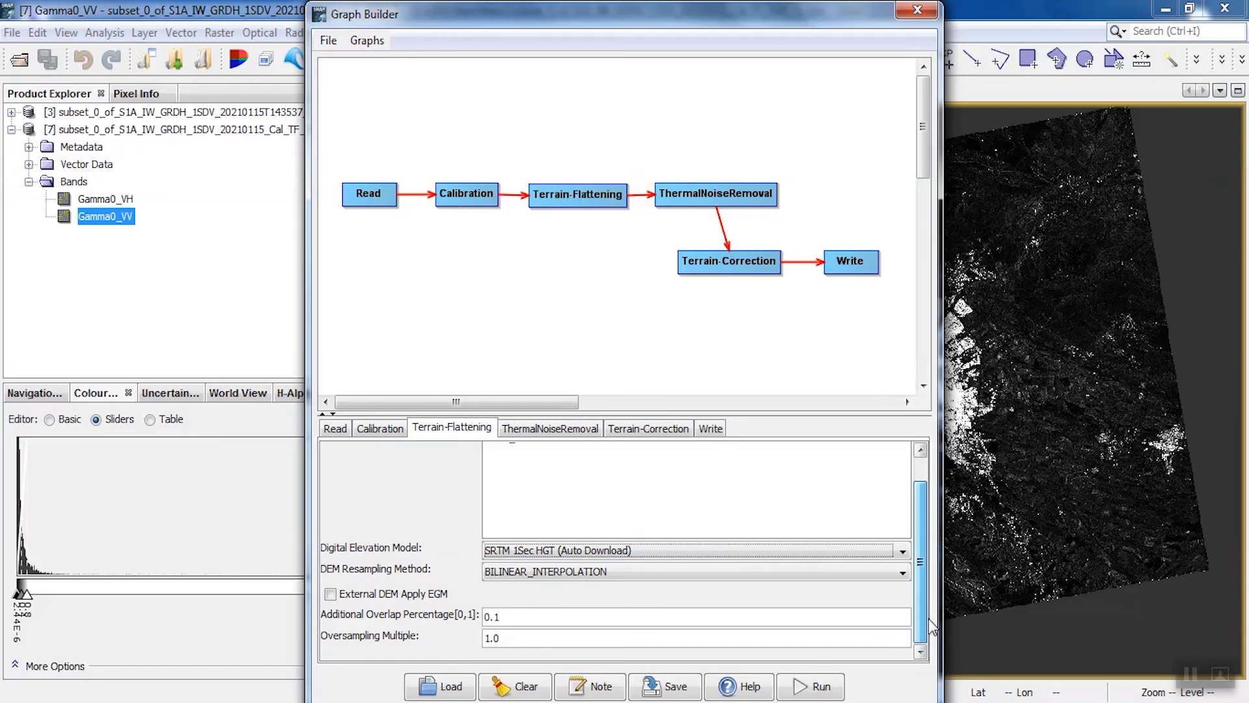
scroll(928, 618, "up", 2)
Check the ThermalNoiseRemoval settings and choose SRTM 1Sec HGT (Auto Download) as the Terrain-Correction digital elevation model
left_click(584, 431)
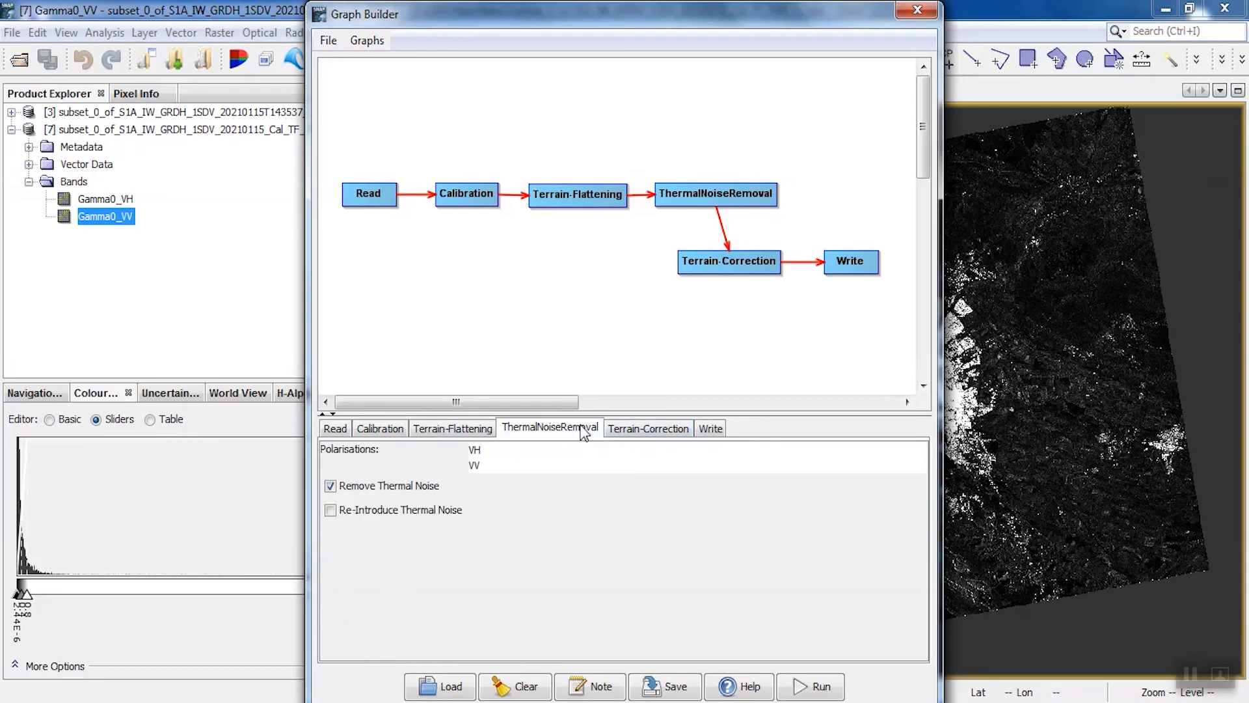
left_click(639, 434)
left_click(629, 578)
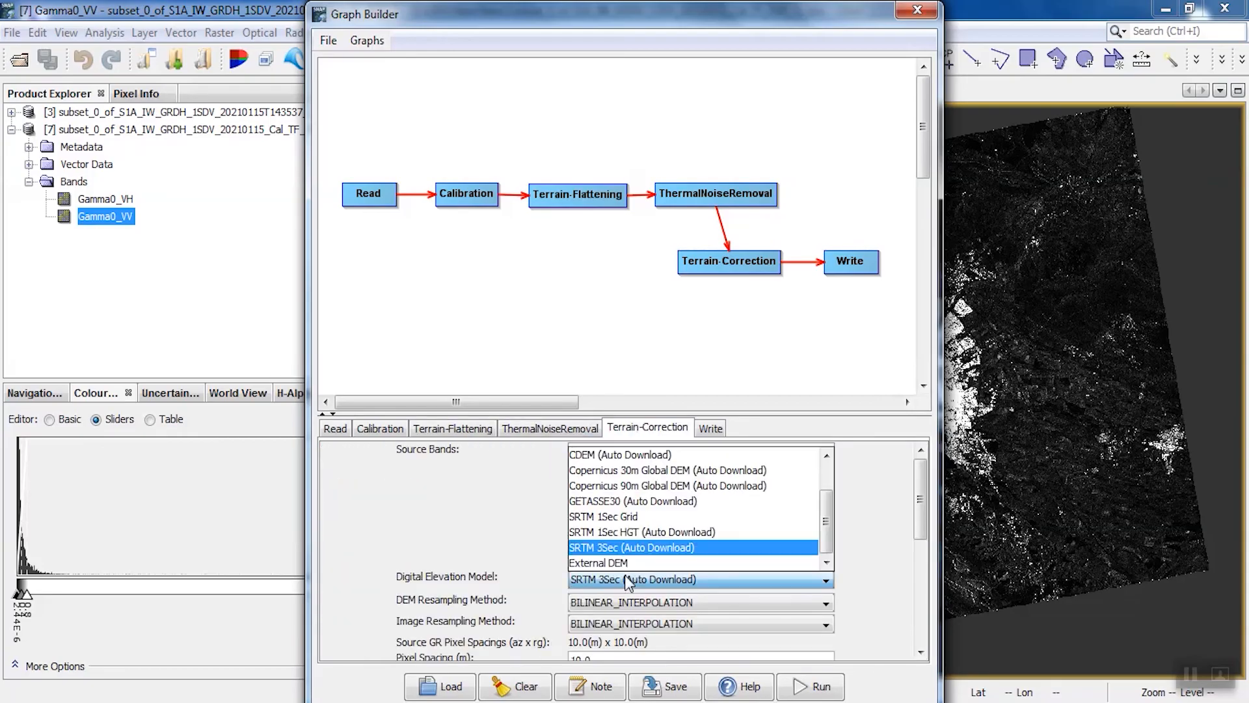
left_click(618, 532)
Set the Terrain-Correction map projection to a custom CRS with UTM / WGS 84 (Automatic)
scroll(923, 523, "down", 3)
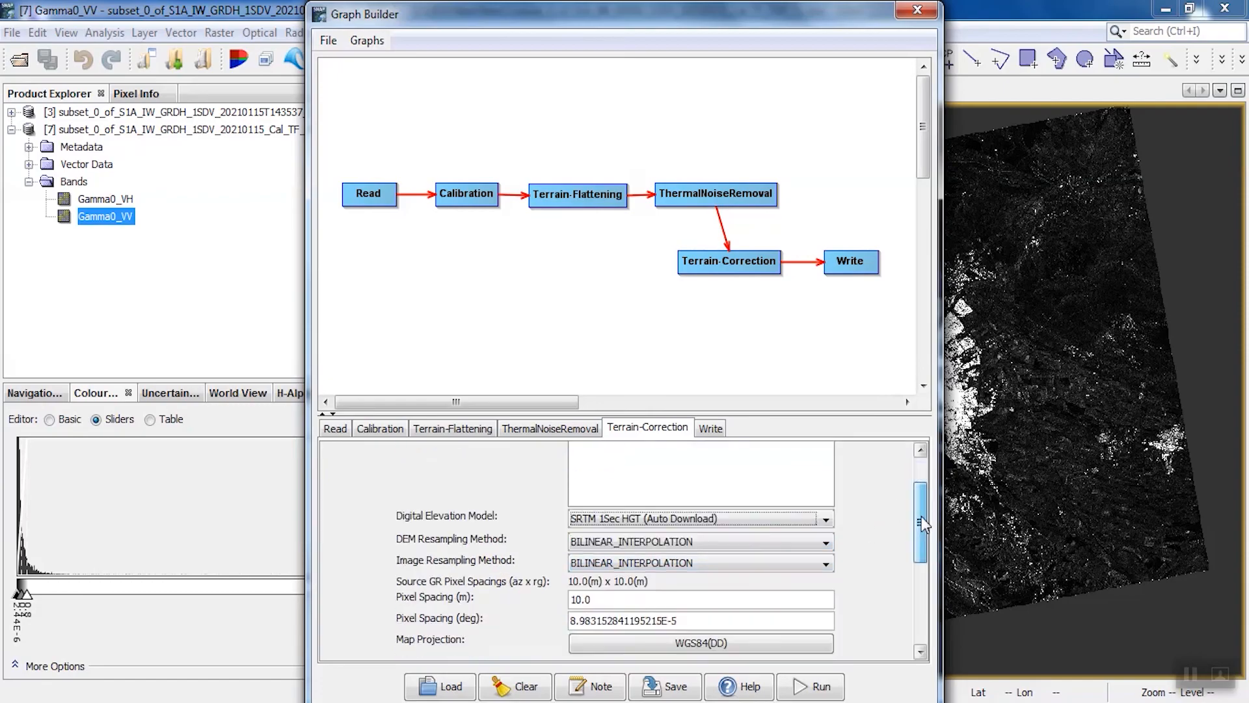
scroll(924, 524, "down", 5)
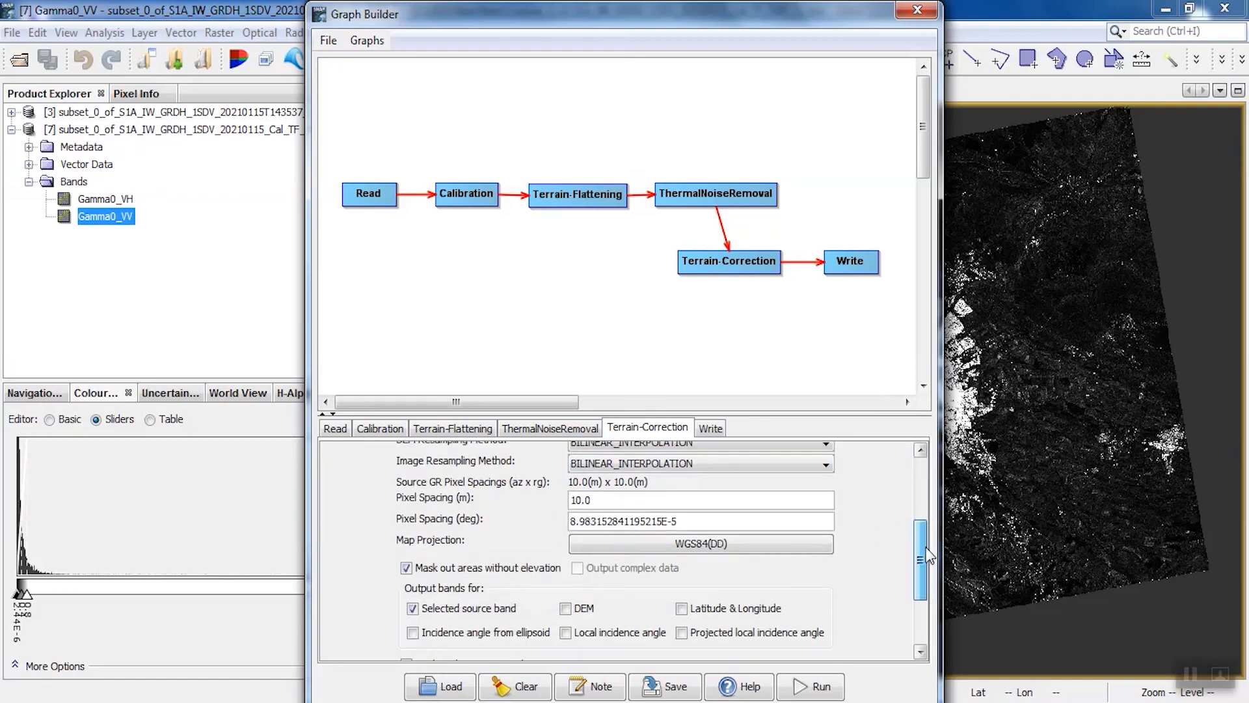
left_click(716, 544)
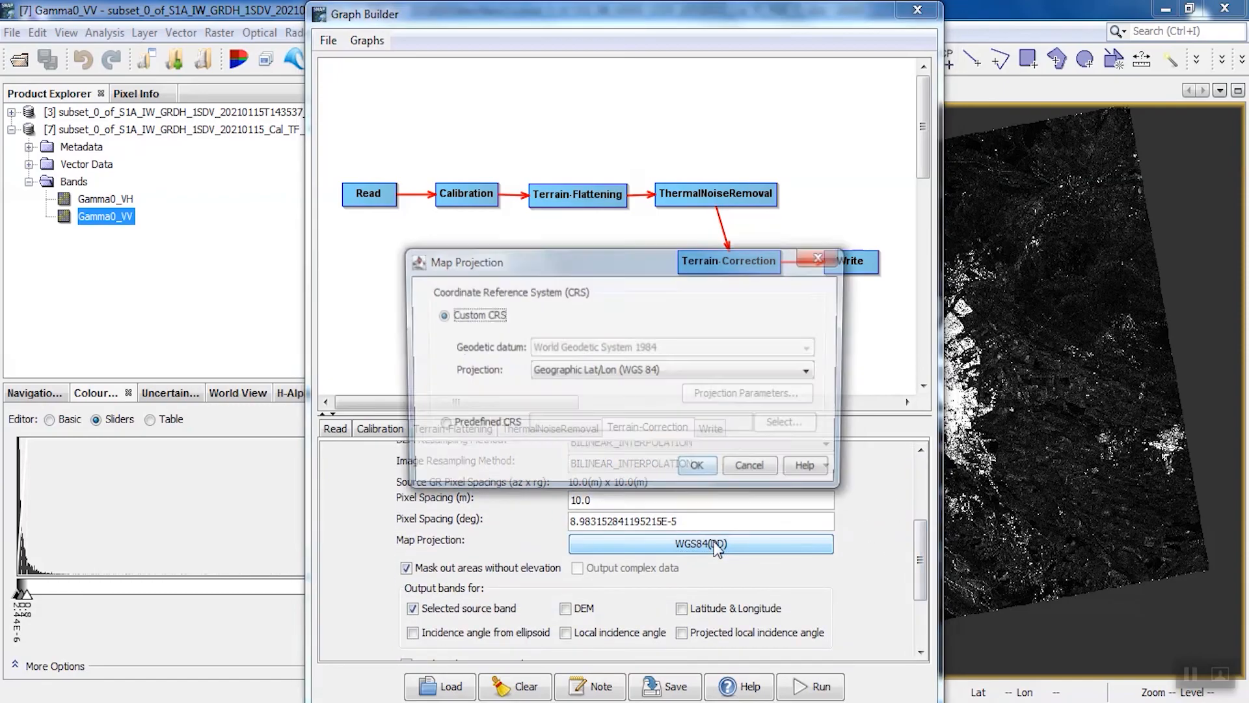
left_click(573, 370)
scroll(592, 448, "down", 8)
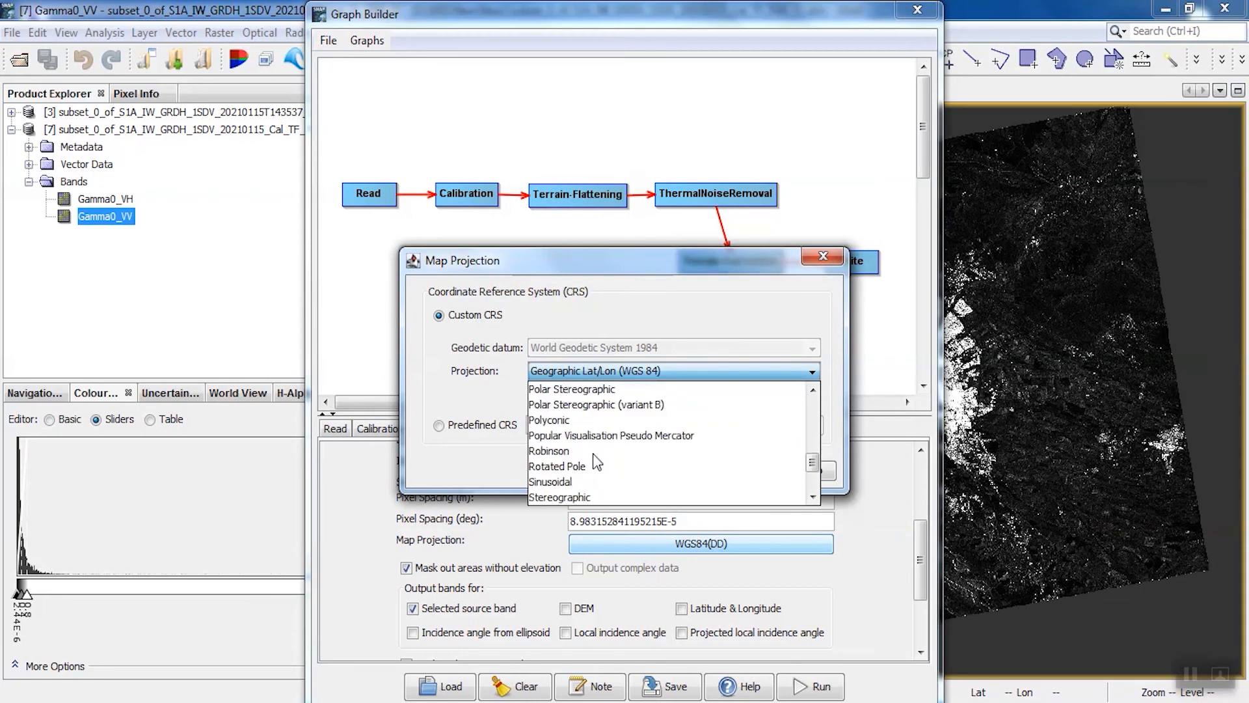
left_click(592, 423)
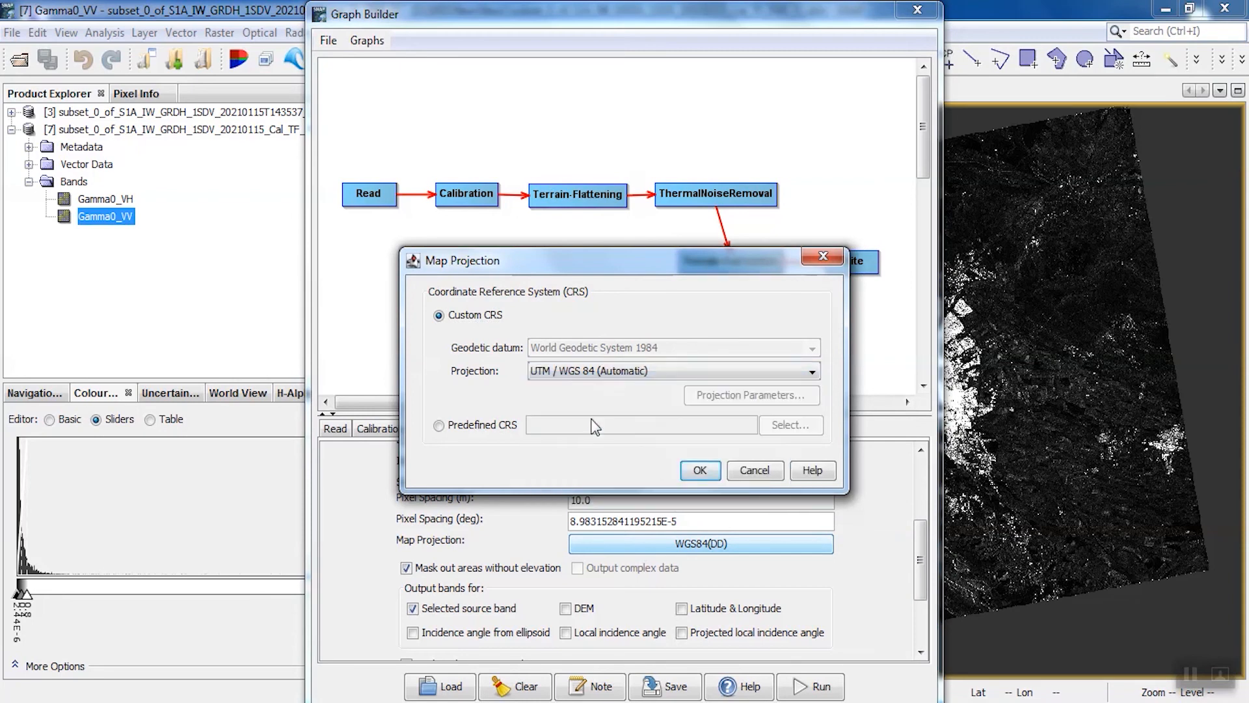
left_click(697, 472)
Name the Write output subset_0_of_S1A_IW_GRDH_1SDV_20210115_Cal_TF_NR_TC_2, run the graph and close the graph window once processing ends
left_click(711, 428)
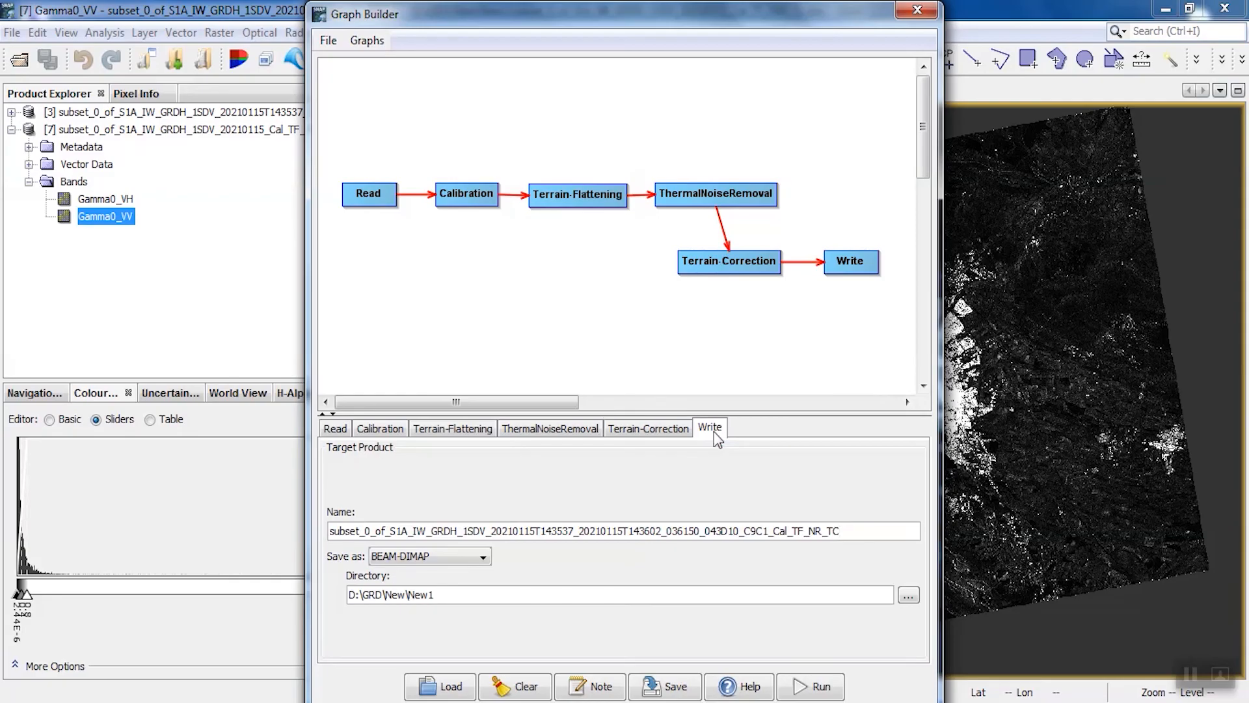
left_click_drag(769, 530, 535, 530)
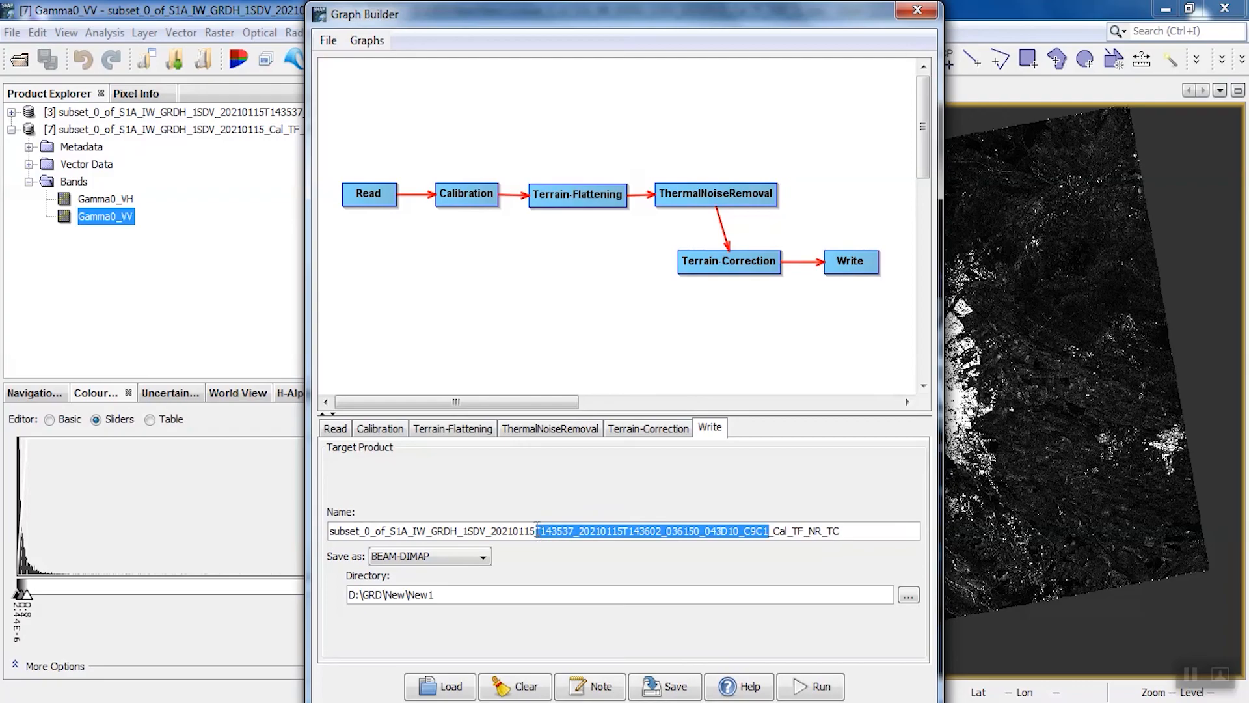
key("BackSpace")
left_click(626, 536)
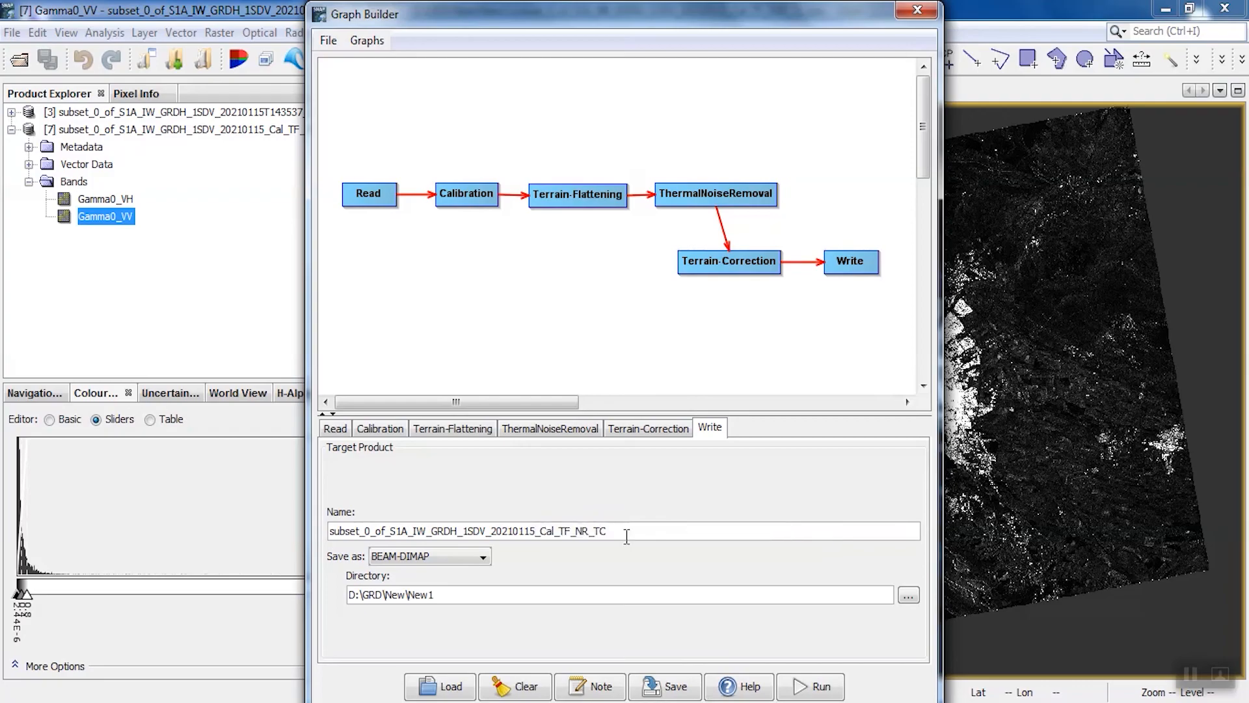
type("_2")
left_click(799, 688)
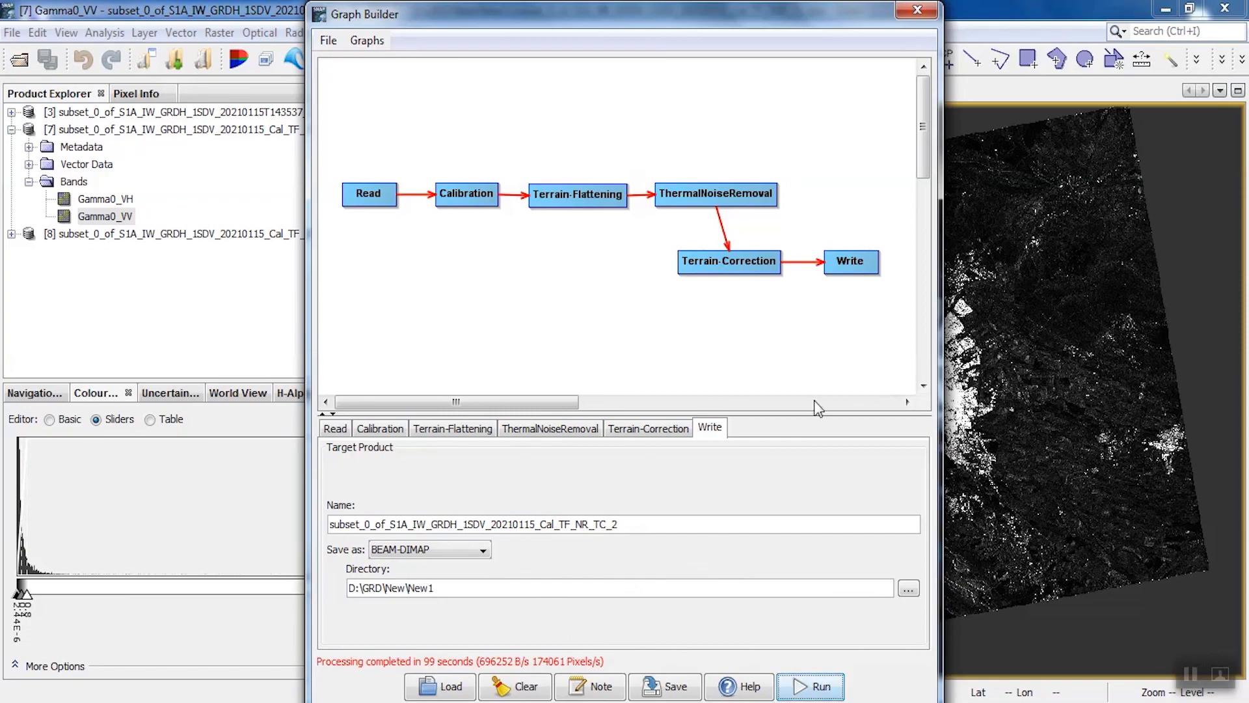
left_click(914, 12)
Display the Gamma0_VV band of the new Cal_TF_NR_TC_2 product and compare it with the Gamma0_VV view of the Cal_TF_TNR_TC product
left_click(11, 233)
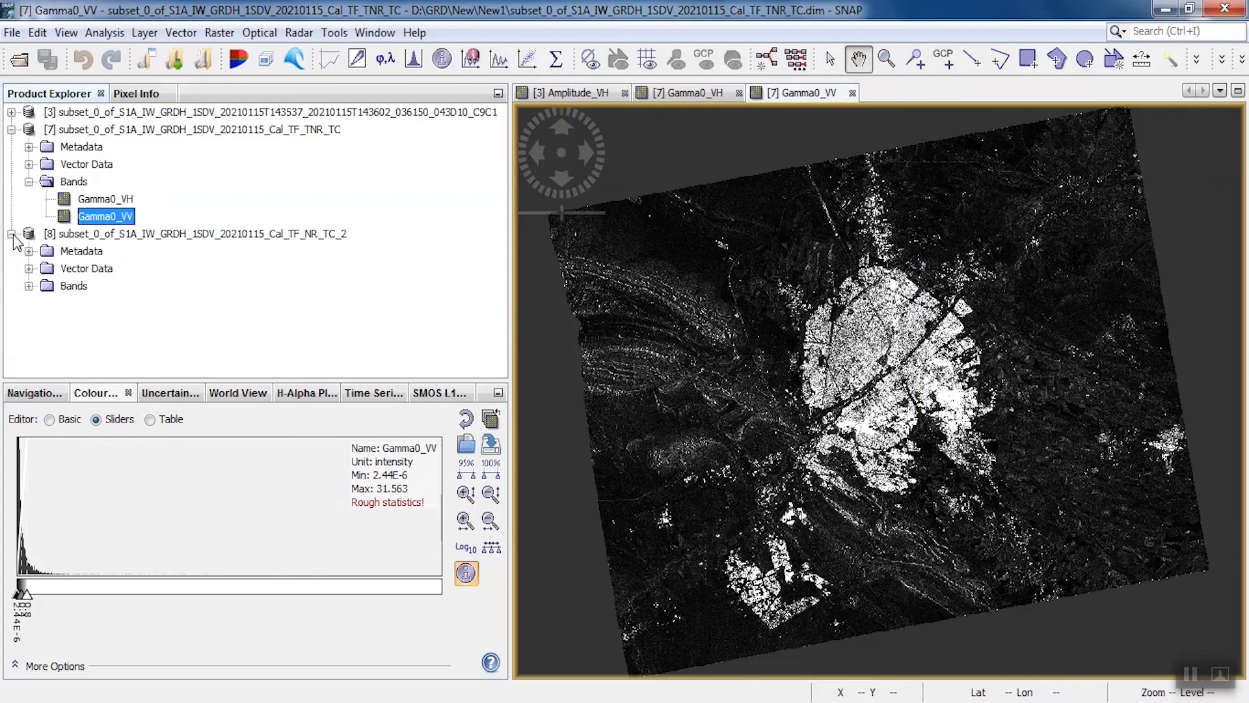
left_click(29, 285)
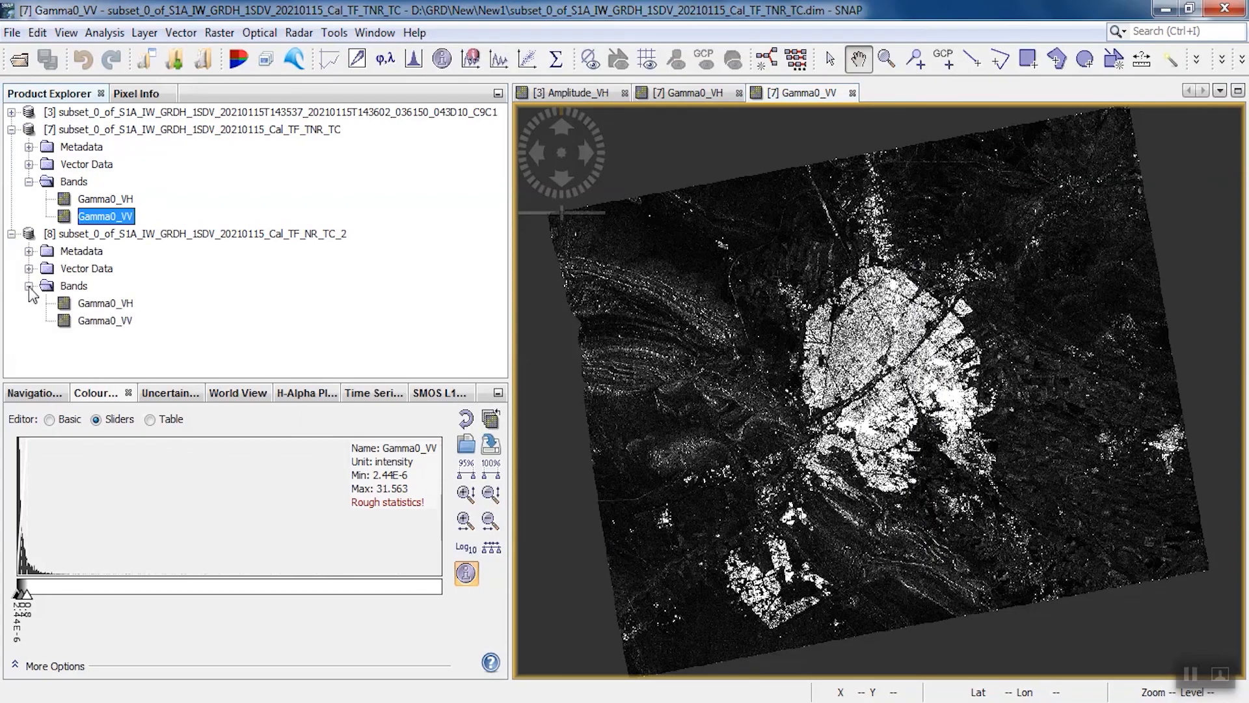
double_click(96, 321)
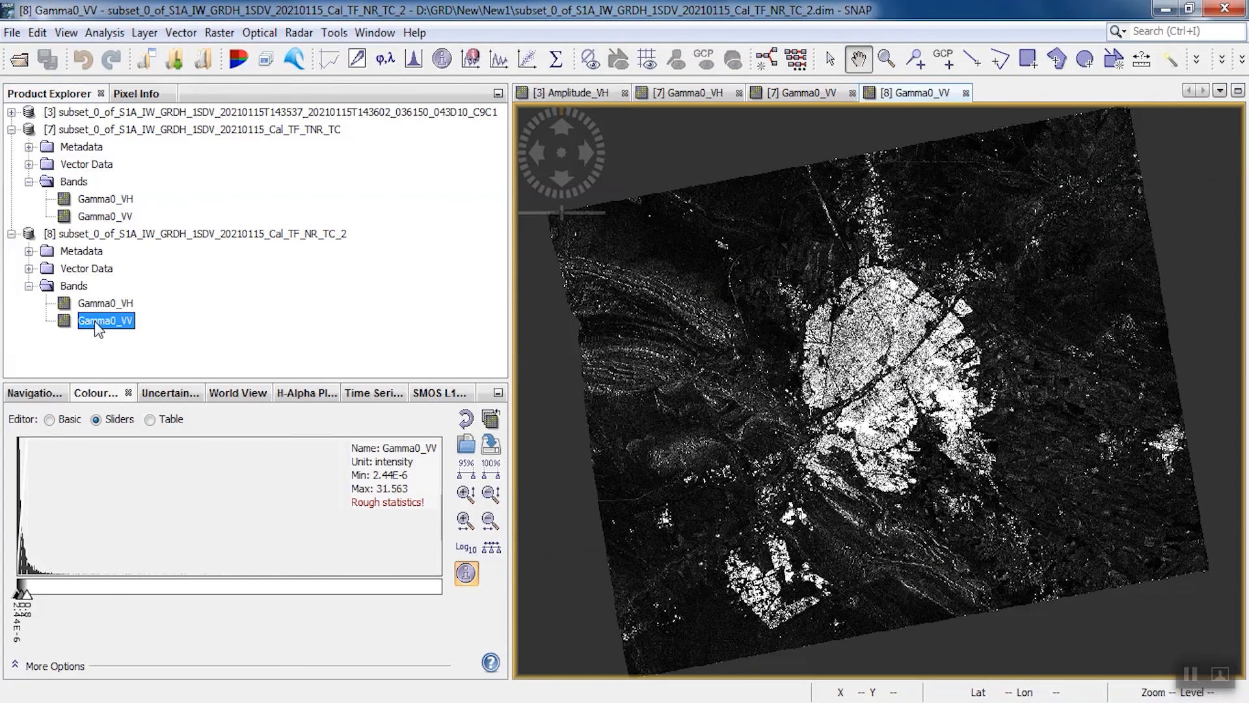
left_click(784, 95)
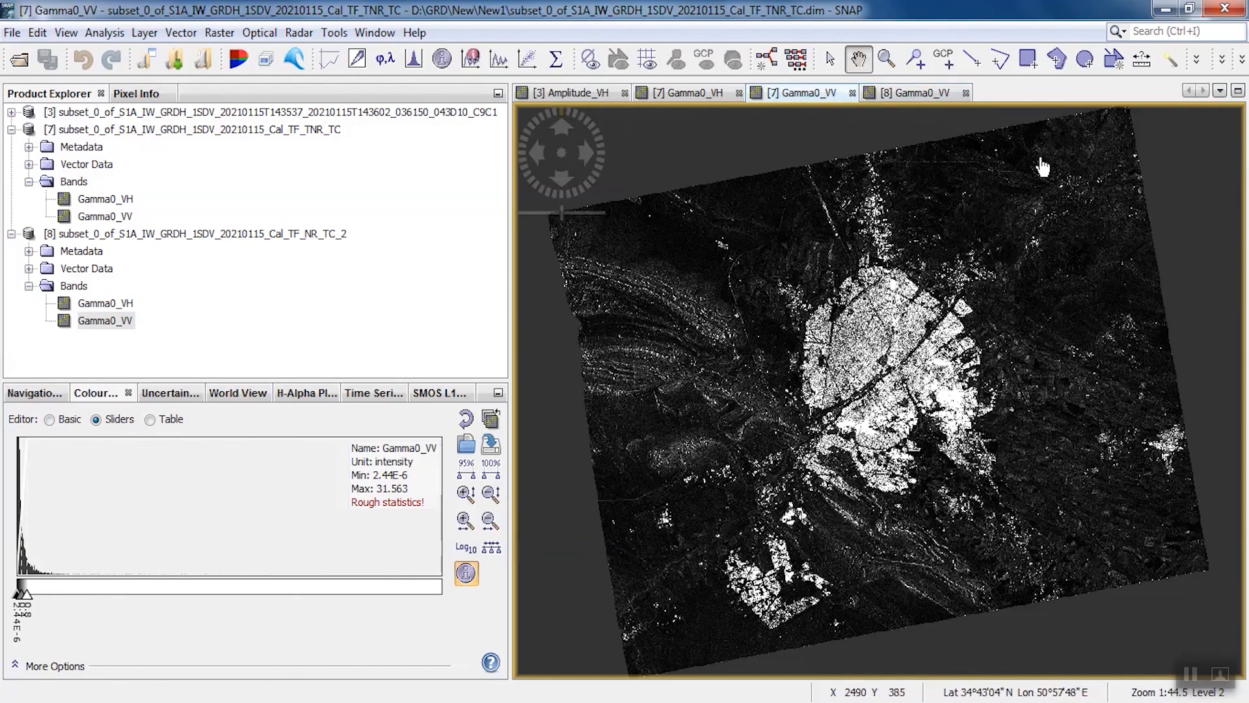
Close all open image views and reopen only the Gamma0_VV band of the Cal_TF_NR_TC_2 product
left_click(853, 93)
left_click(852, 94)
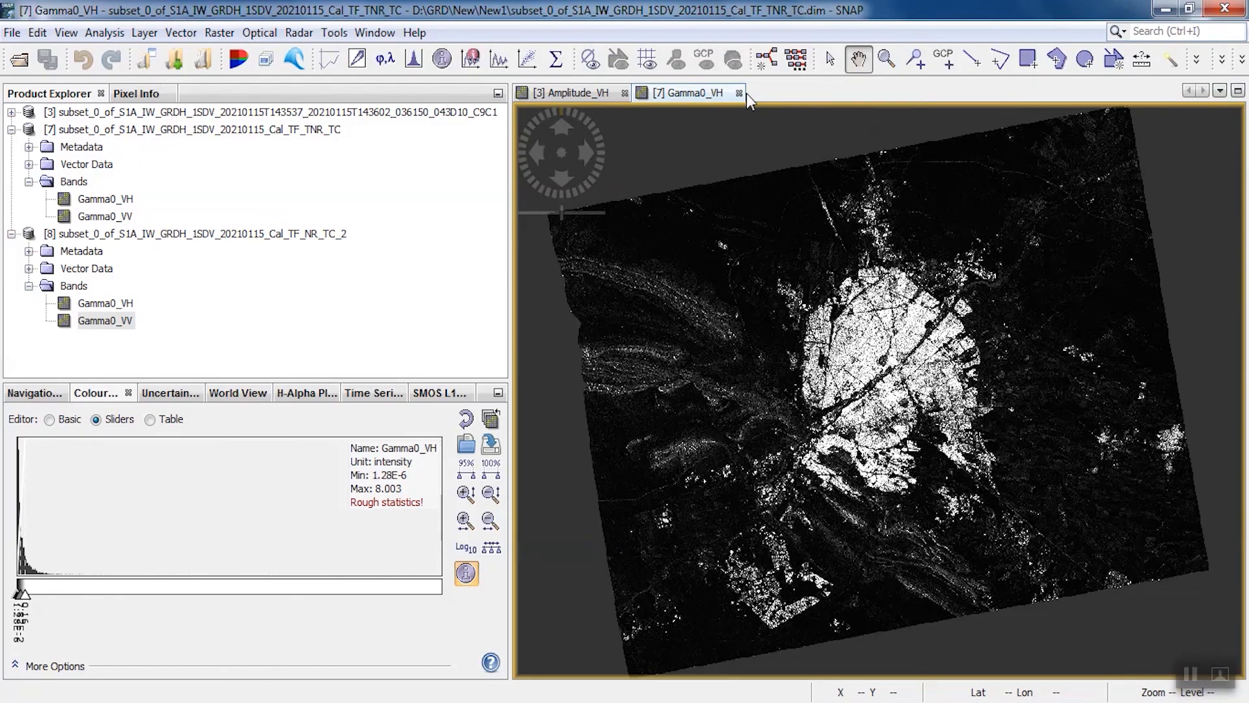
left_click(739, 93)
left_click(625, 93)
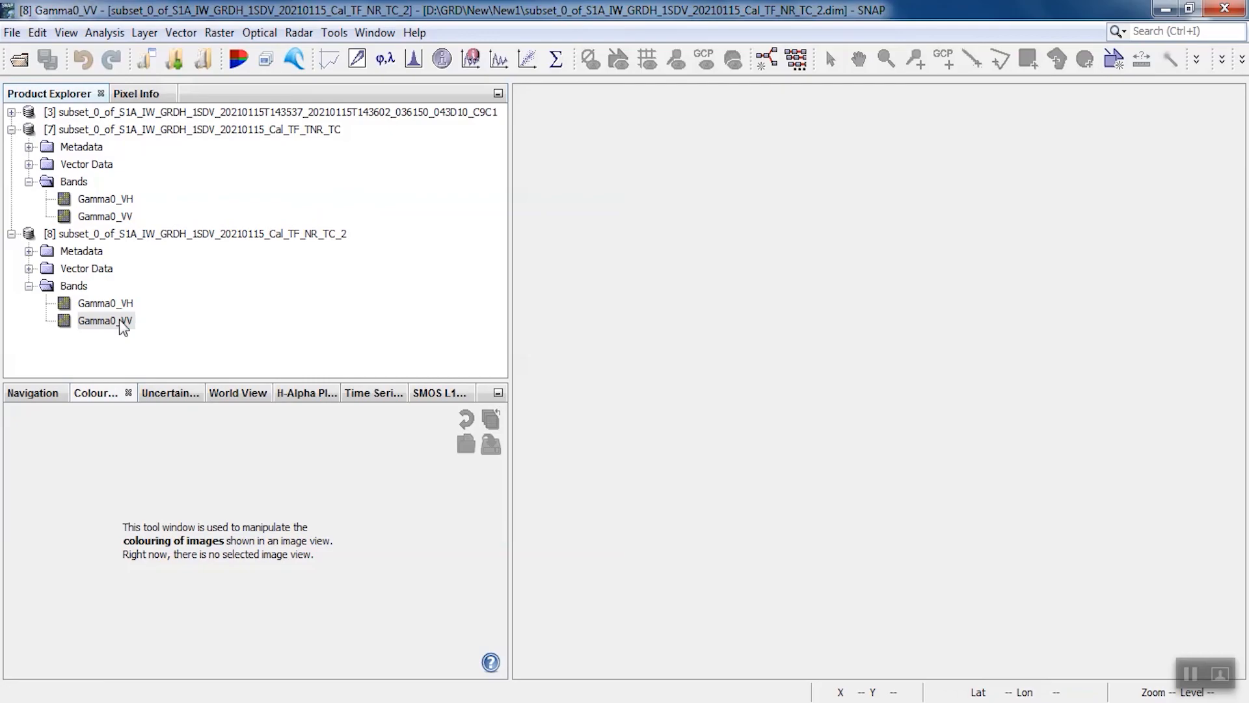
double_click(123, 326)
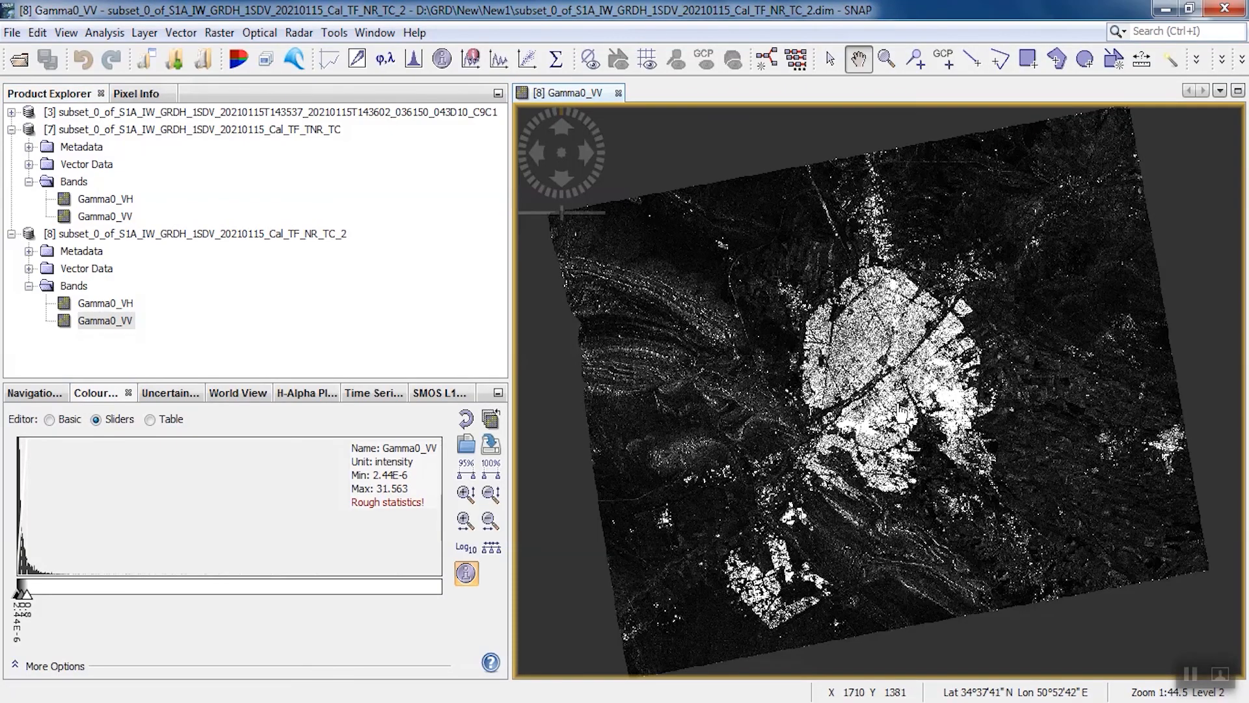